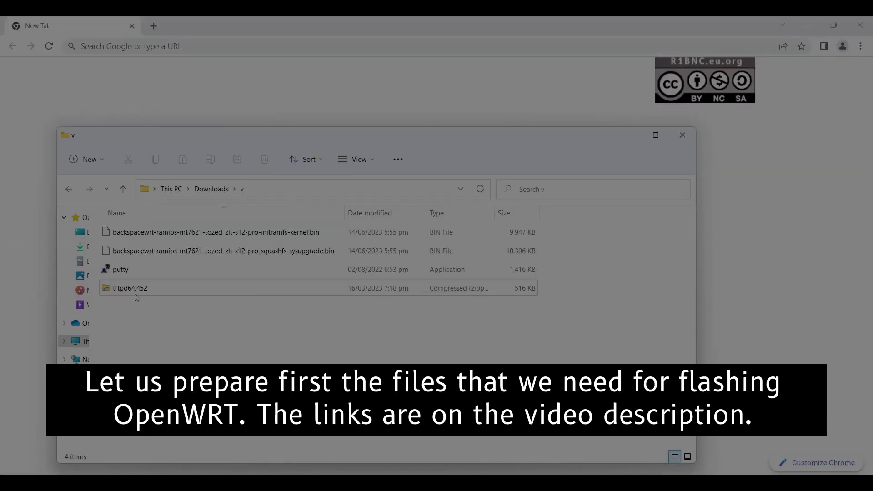
Step: Extract the tftpd64.452 archive into its own folder of the same name
right_click(131, 289)
click(162, 277)
mouse_move(181, 273)
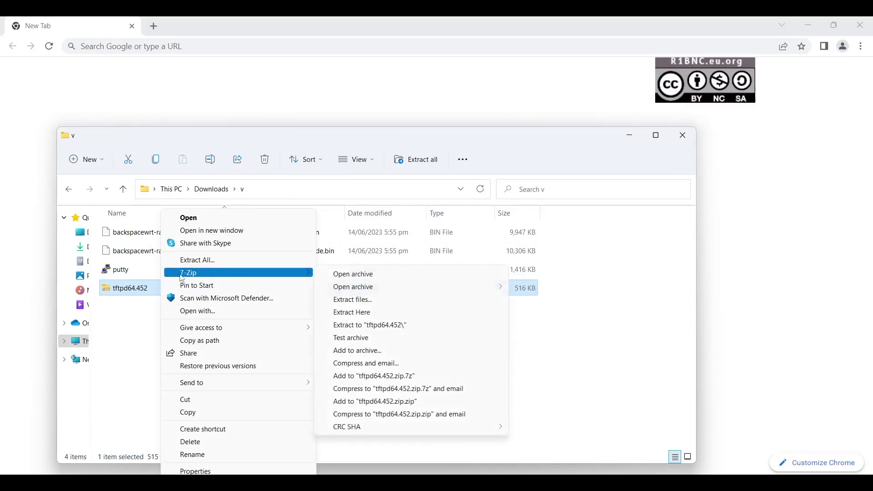
click(384, 325)
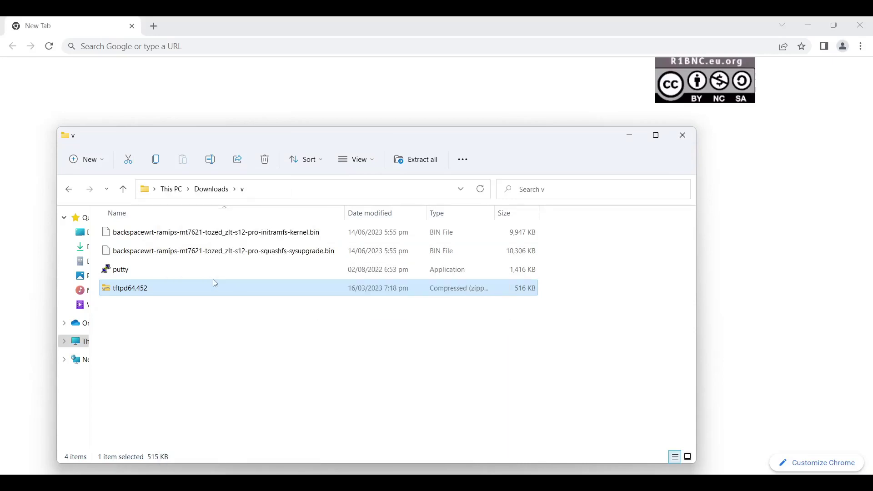
Step: Move both backspacewrt firmware .bin files into the extracted tftpd64.452 folder
click(187, 260)
ctrl+click(187, 267)
key(ctrl+c)
double_click(154, 234)
key(ctrl+v)
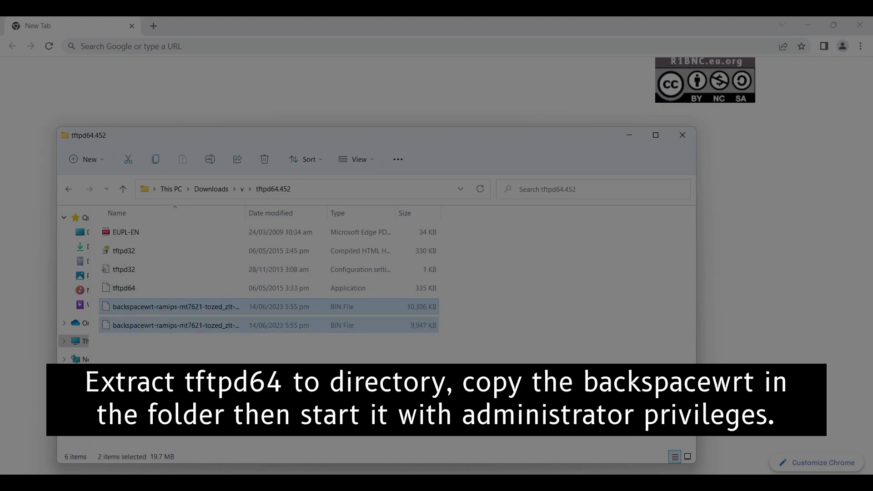
Step: Widen the Name column to fit the full firmware file names and launch the tftpd64 application
click(235, 288)
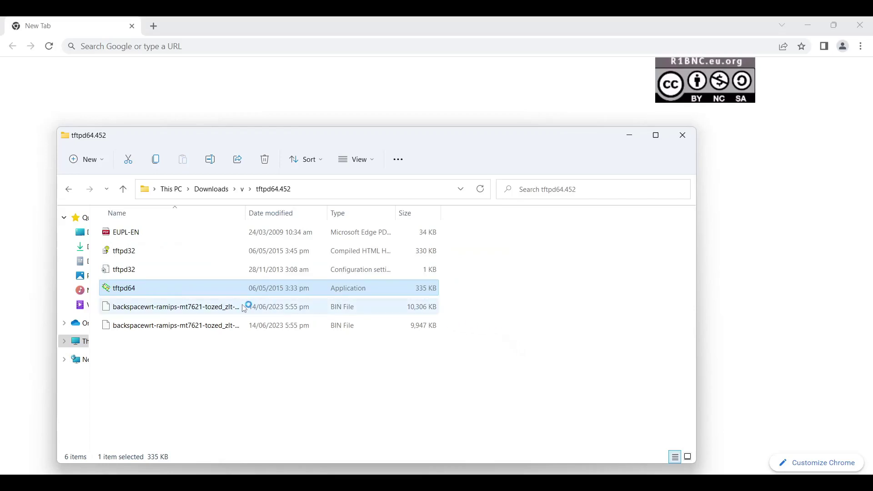
drag(245, 214, 377, 213)
click(377, 345)
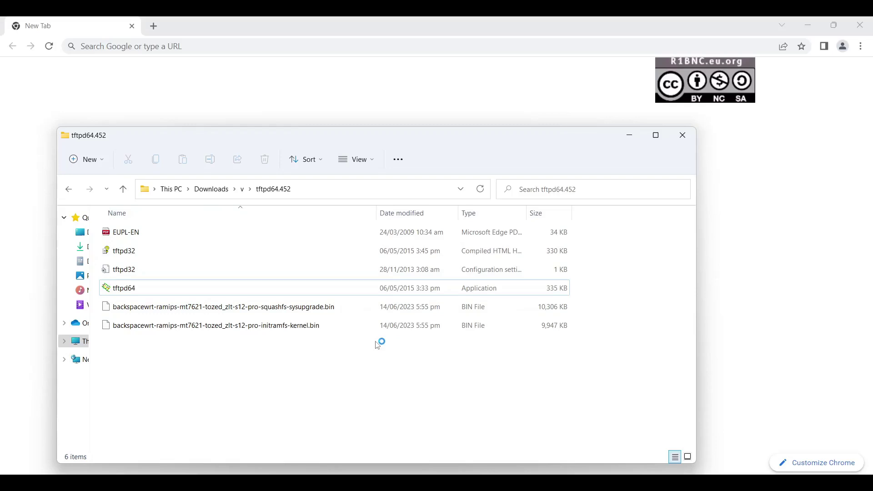
right_click(378, 345)
click(313, 361)
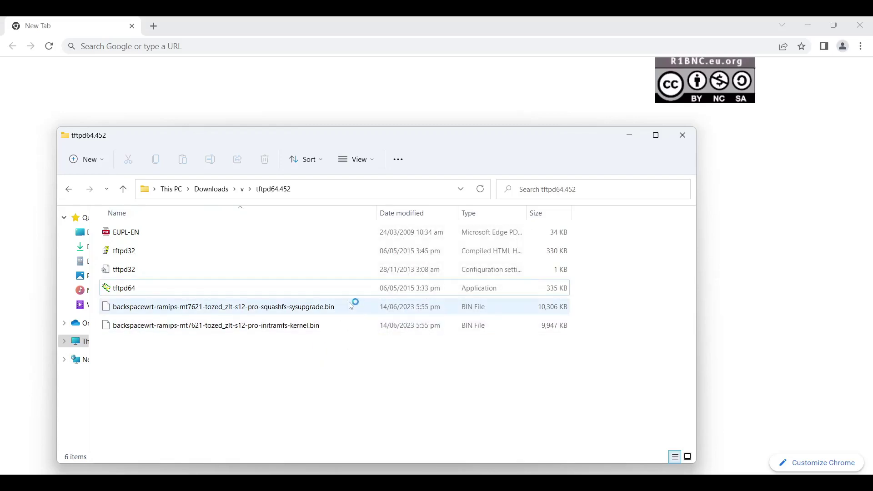
double_click(188, 283)
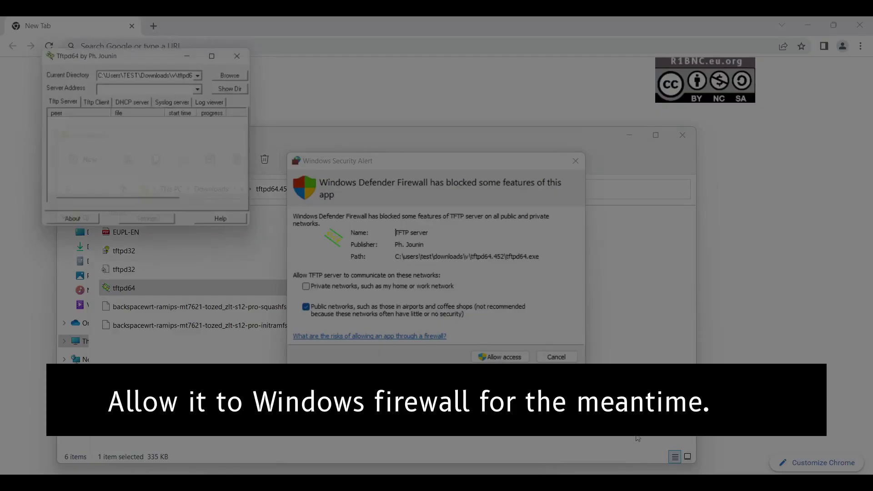
Step: Allow the TFTP server through Windows Defender Firewall on both private and public networks
drag(157, 54, 604, 218)
click(429, 287)
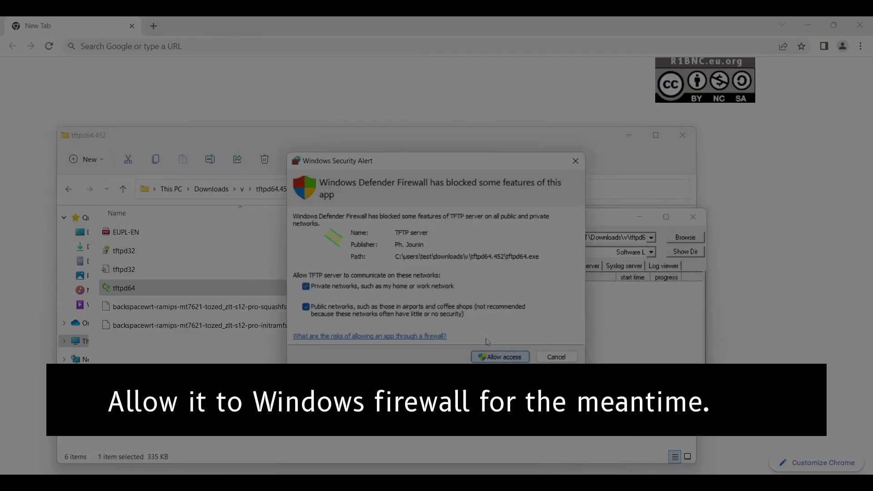
click(500, 357)
click(452, 290)
drag(544, 219, 312, 202)
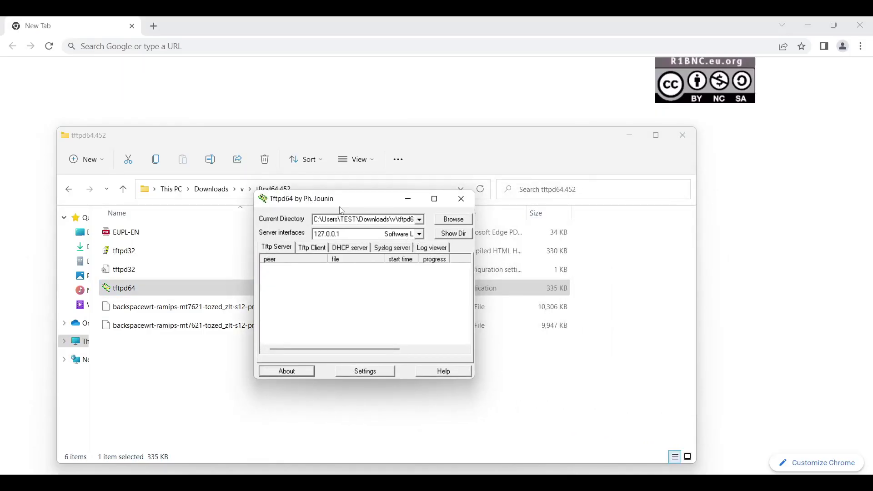
Step: Launch putty from the v folder and arrange the PuTTY Configuration and Tftpd64 windows side by side
click(242, 189)
double_click(177, 254)
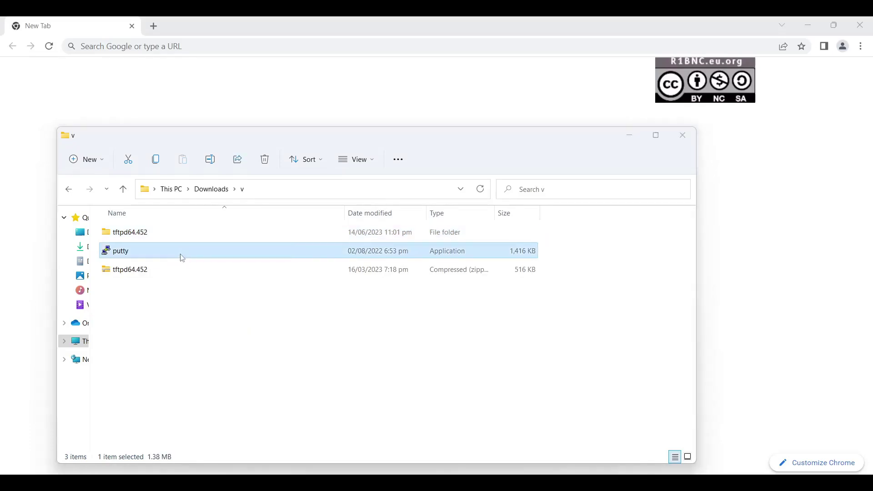
click(629, 135)
drag(459, 146, 648, 208)
drag(372, 201, 319, 268)
drag(560, 213, 547, 227)
drag(403, 262, 408, 269)
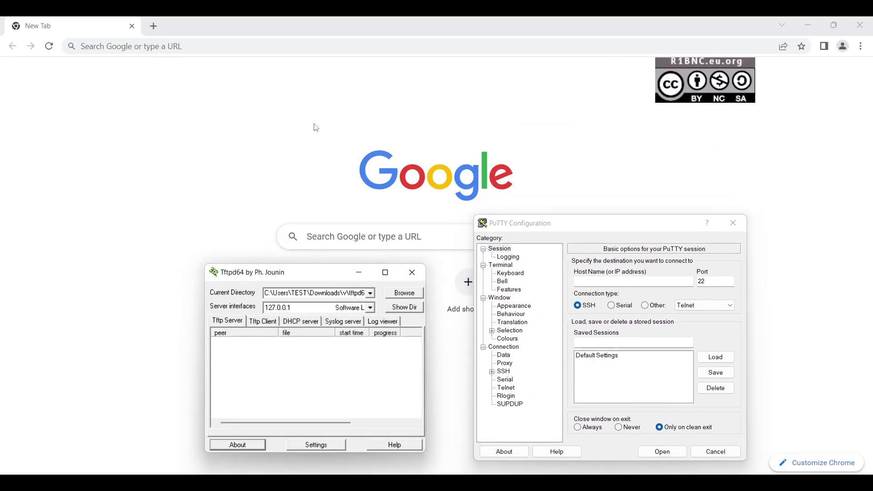
Step: Switch to Chrome and search the web for "cp2102 driver"
click(236, 51)
text(1)
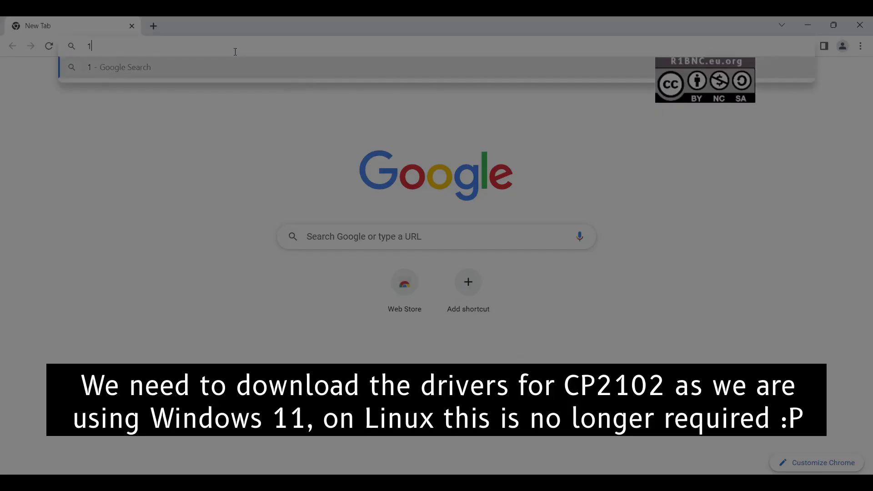
text(92)
key(BackSpace)
key(BackSpace)
key(BackSpace)
text(cp2102 driver)
key(Return)
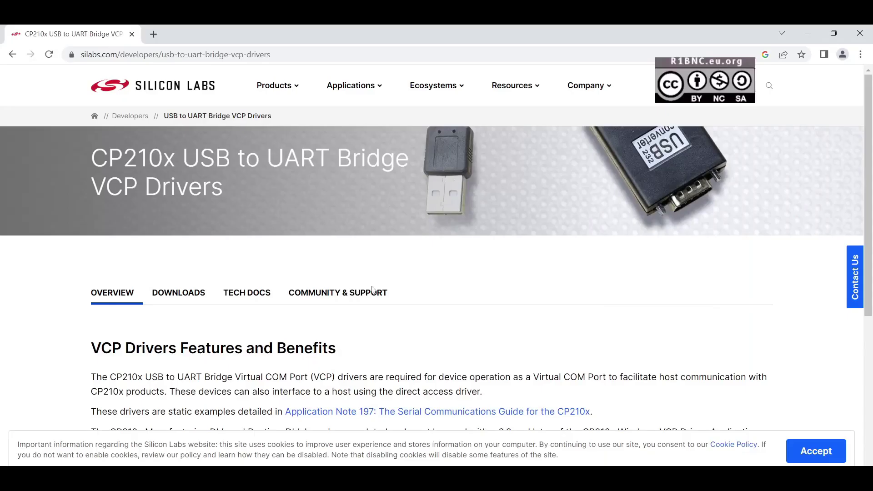
Step: Download the CP210x Universal Windows Driver from the Silicon Labs software downloads
scroll(245, 268, down, 1)
click(188, 241)
scroll(372, 301, down, 4)
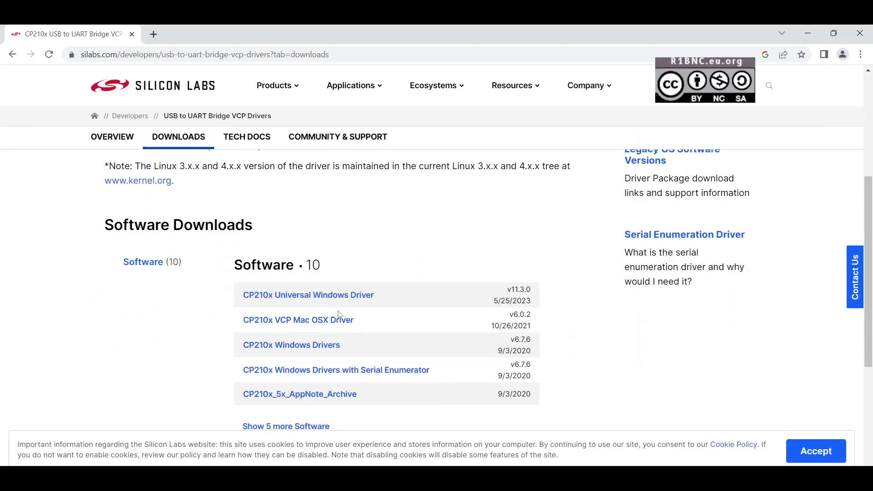
scroll(337, 298, down, 1)
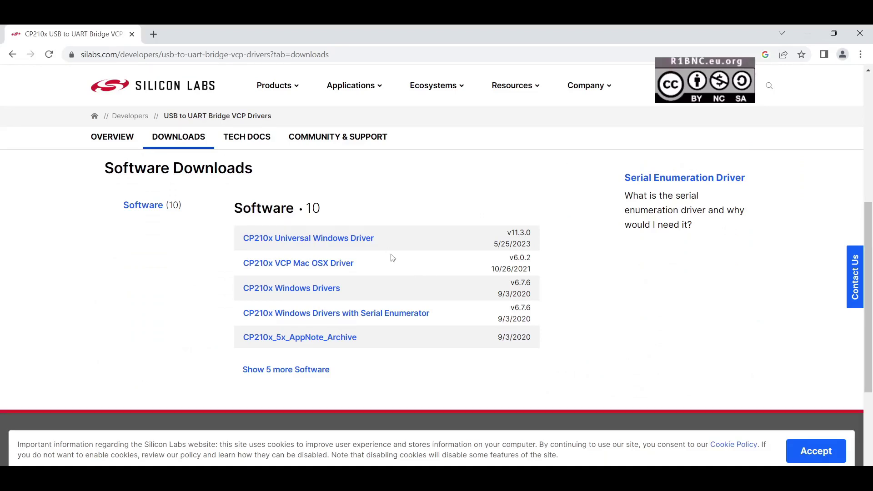
click(371, 240)
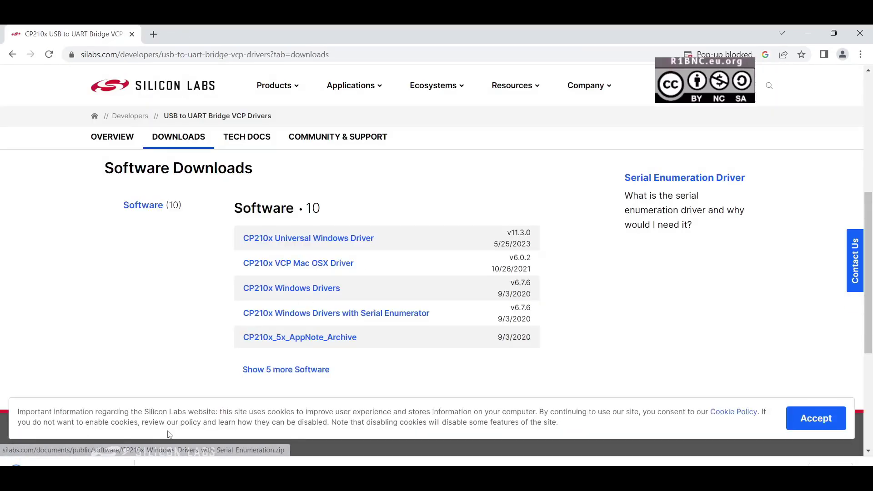
Step: In File Explorer's Downloads folder, extract the CP210x_Universal_Windows_Driver archive into its own folder and open that folder
key(alt+Tab)
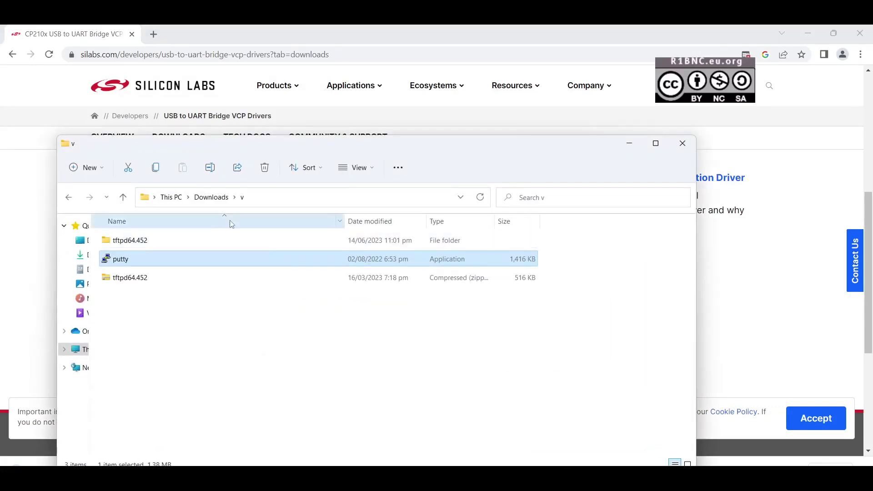
click(212, 198)
click(154, 257)
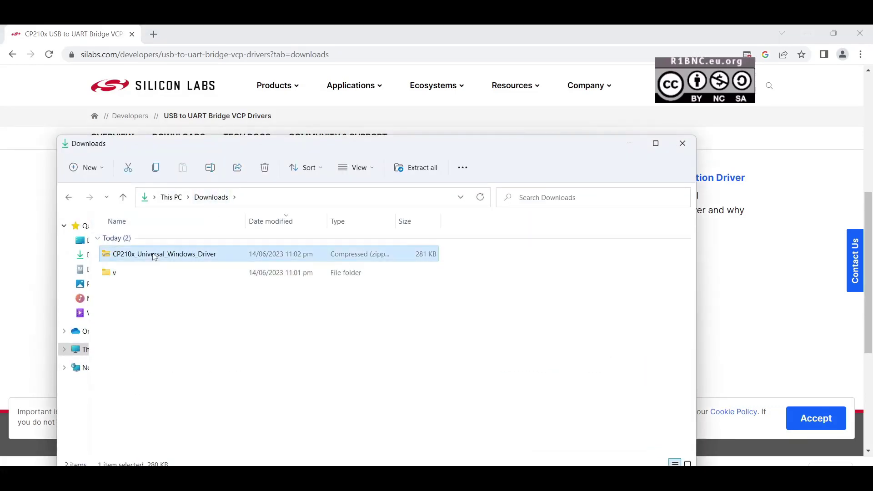
right_click(153, 257)
click(209, 442)
mouse_move(246, 238)
click(403, 287)
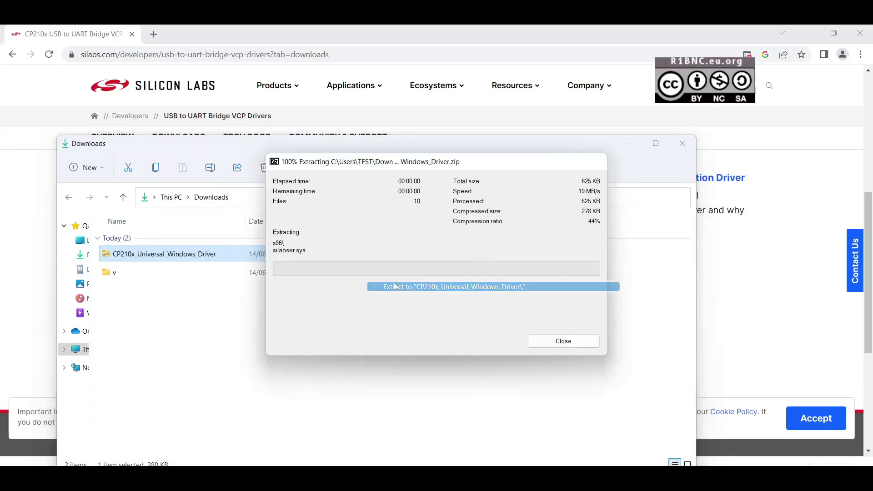
double_click(154, 292)
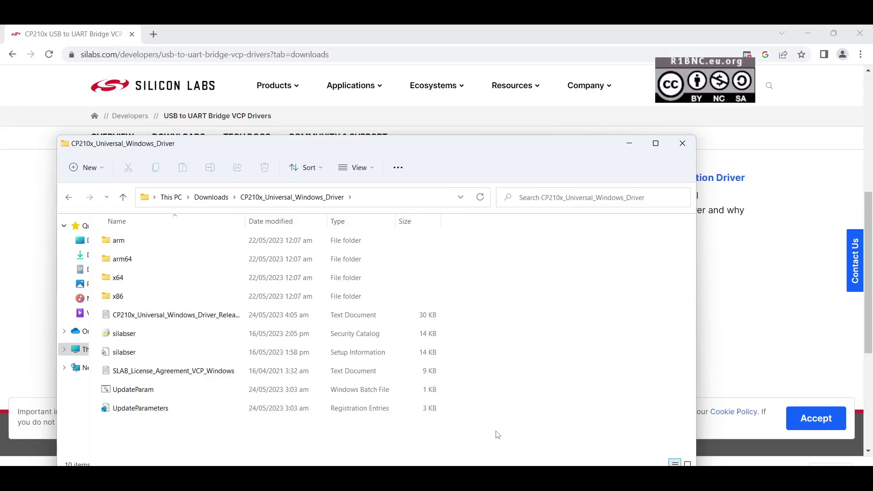
Step: Open Computer Management as administrator and display Device Manager
key(super)
text(comp)
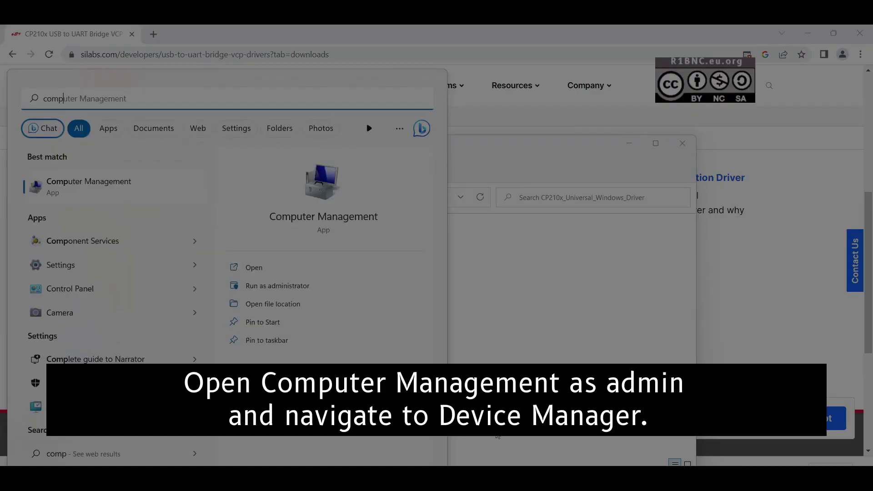
click(289, 287)
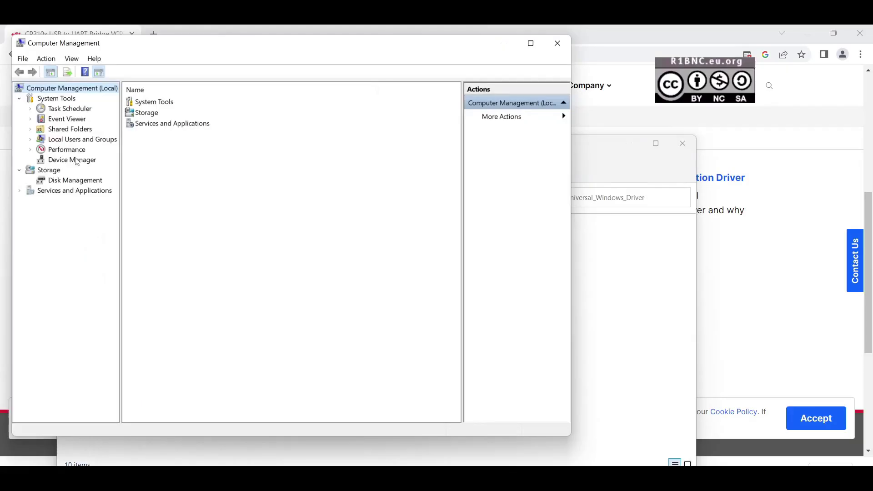
click(73, 160)
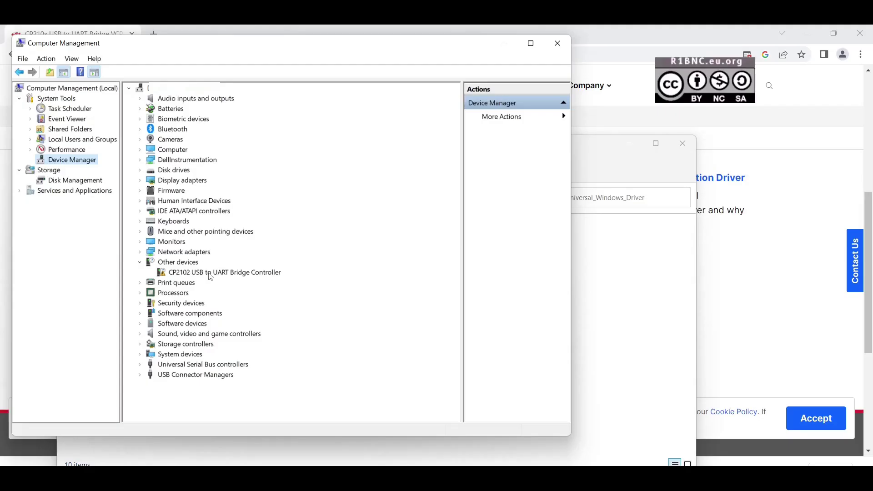
Step: Start a driver update for the CP2102 USB to UART Bridge Controller, choosing to locate the driver manually on the computer
right_click(210, 275)
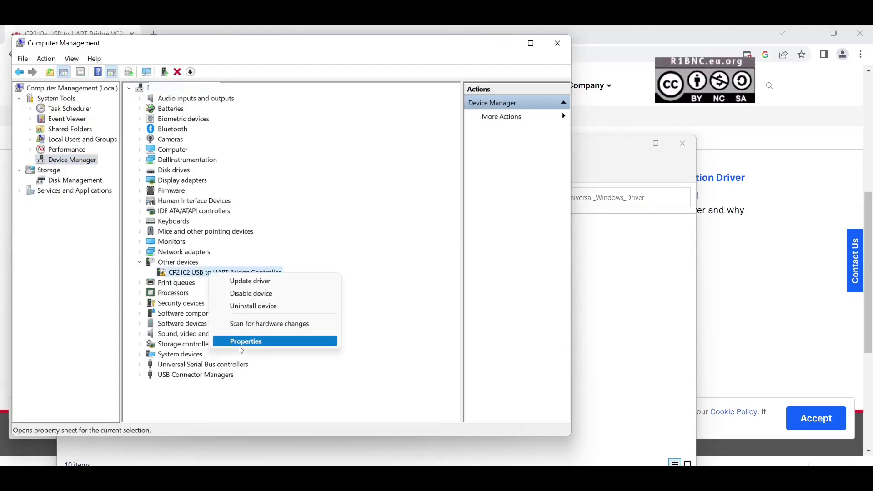
click(241, 344)
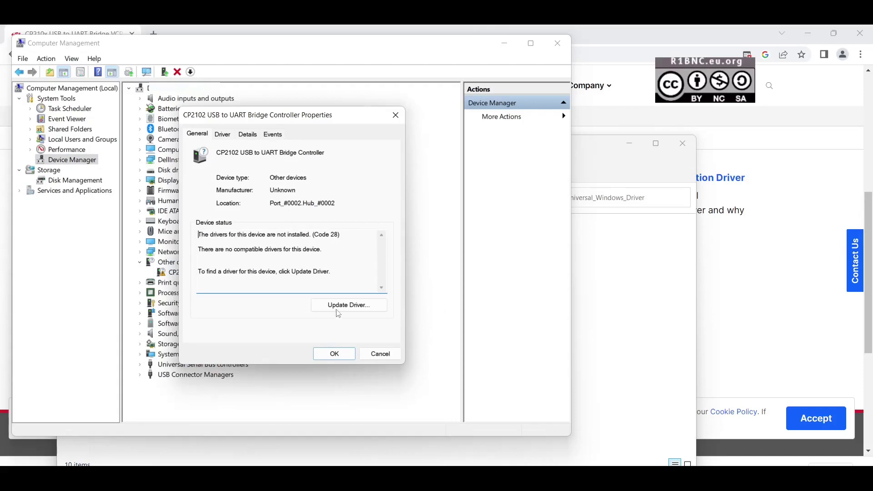
click(346, 310)
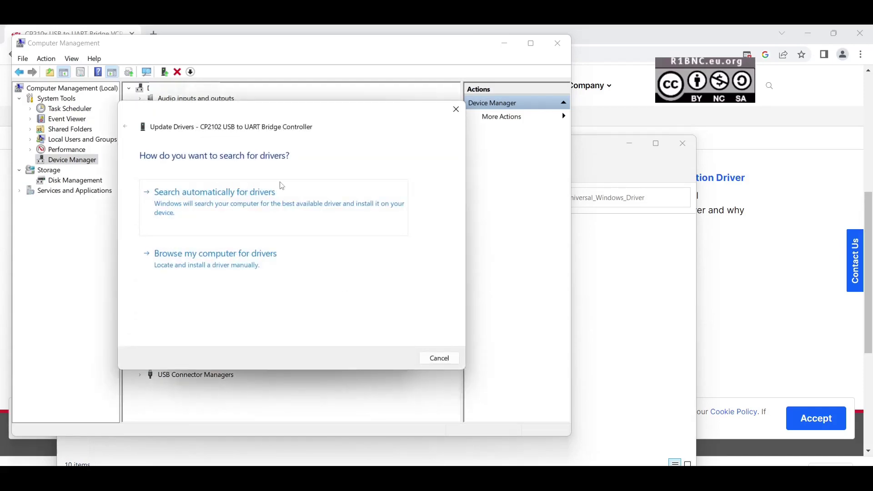
click(244, 265)
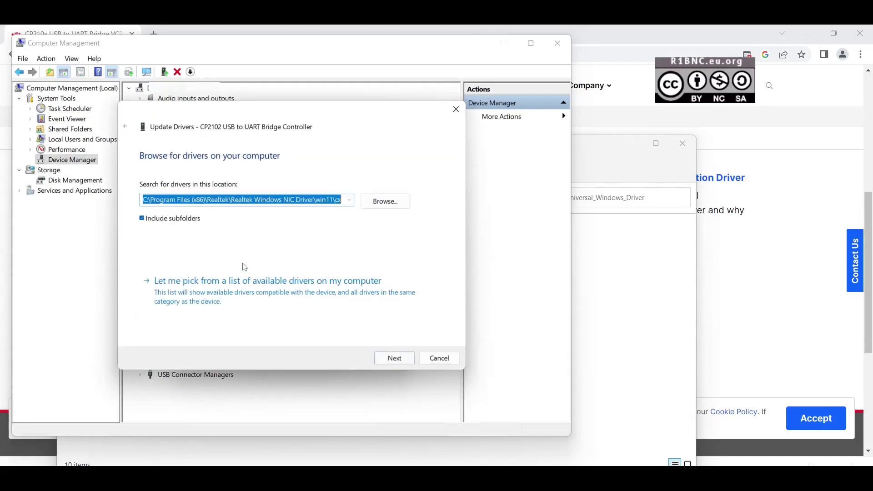
Step: Install the driver from the CP210x_Universal_Windows_Driver folder in Downloads and close the update wizard
click(385, 201)
double_click(400, 240)
double_click(423, 250)
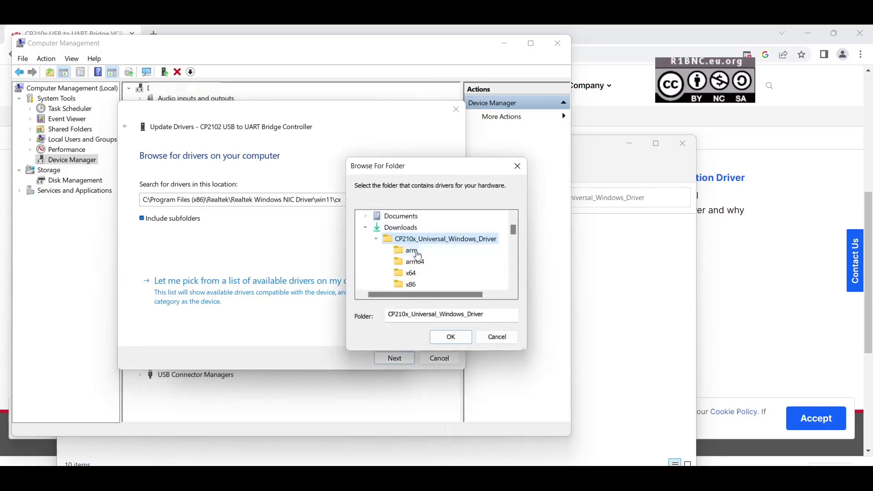
click(451, 337)
click(402, 359)
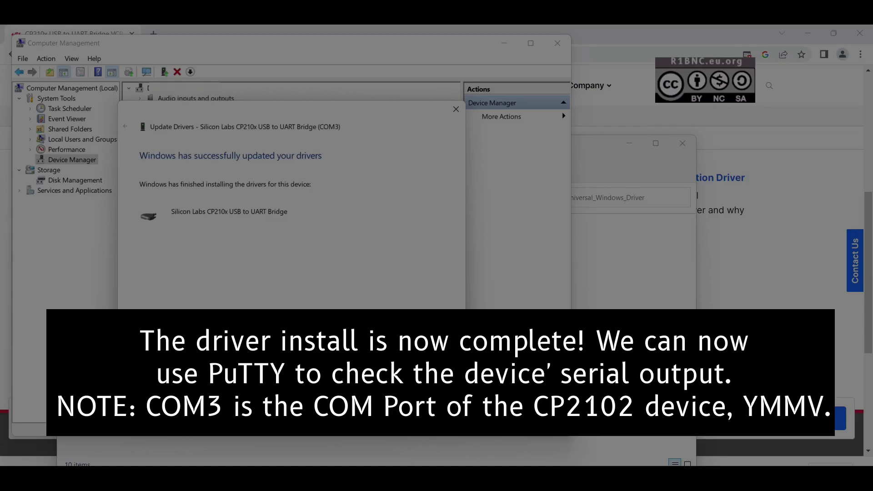
key(Return)
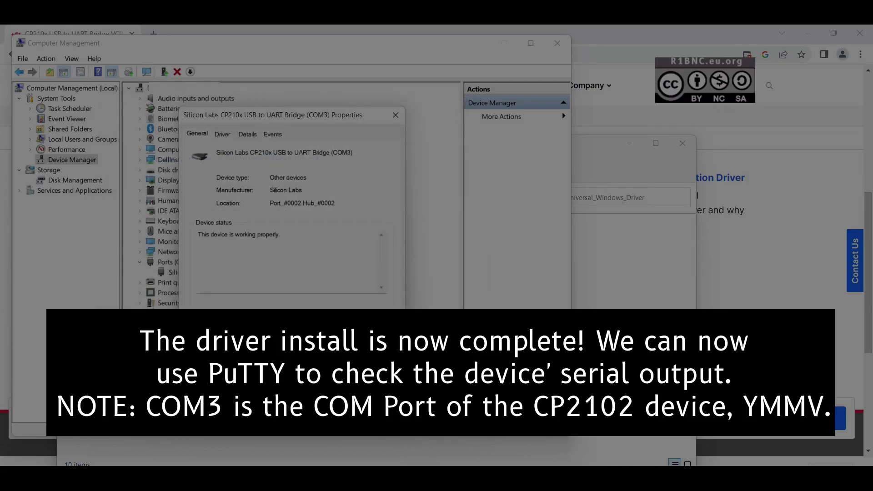
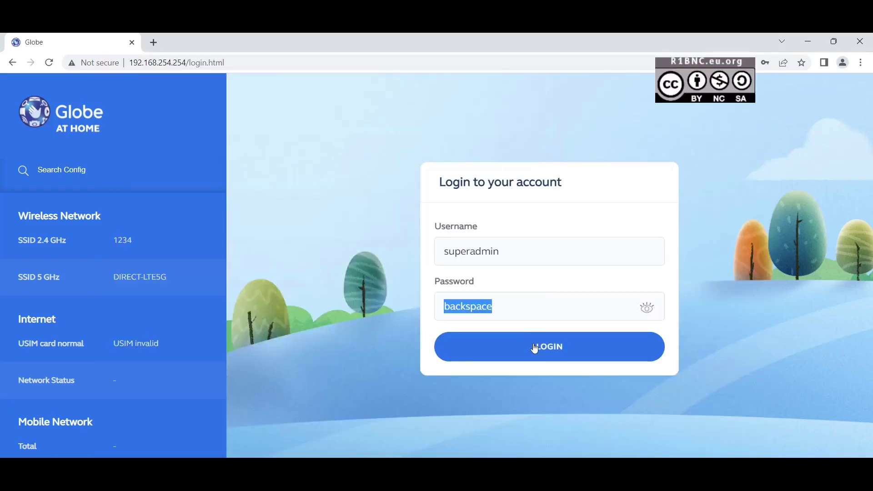
Step: Log in to the Globe At Home router page with the filled-in credentials and export its current configuration
click(534, 348)
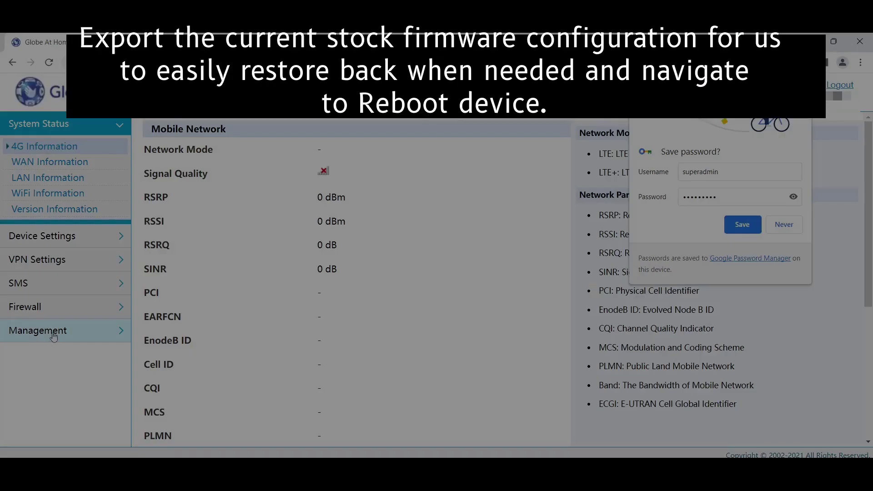
click(45, 330)
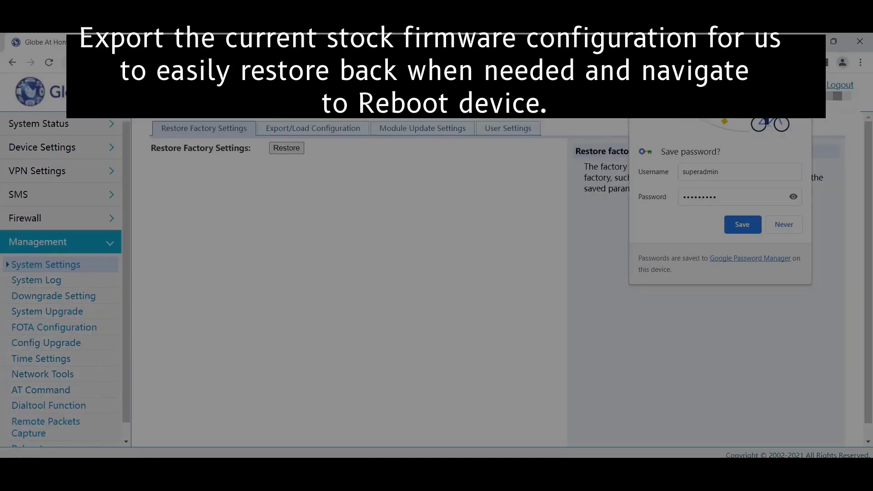
click(315, 129)
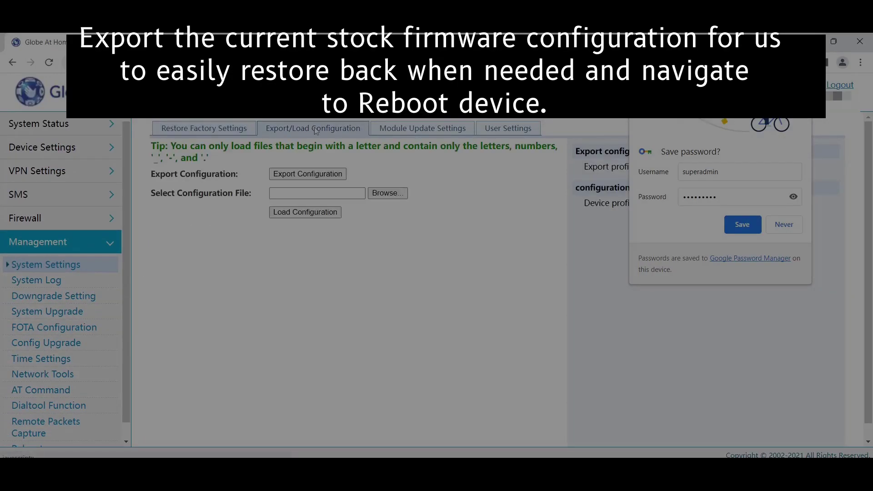
click(309, 174)
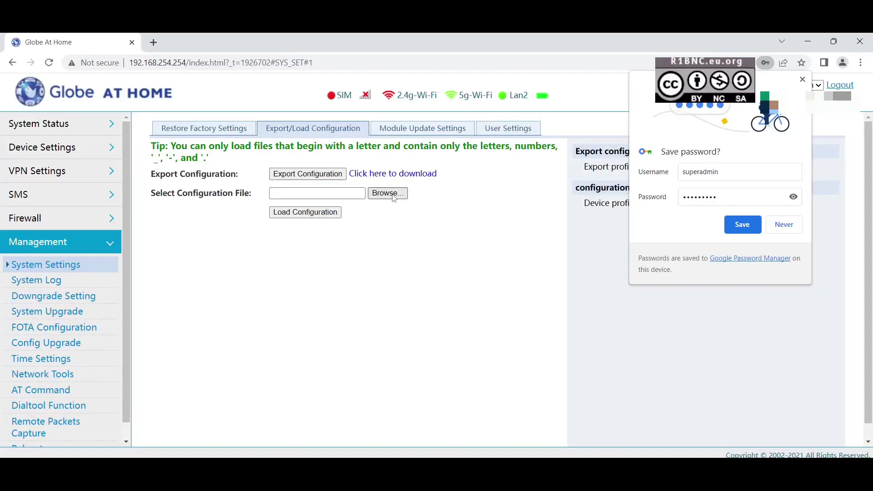
Step: Download the exported configuration file and request a reboot of the router
click(392, 175)
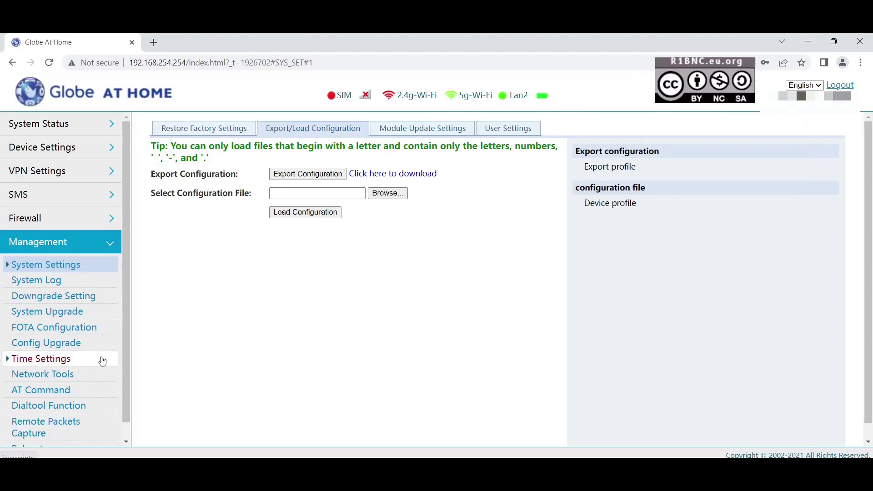
scroll(97, 360, down, 1)
click(43, 430)
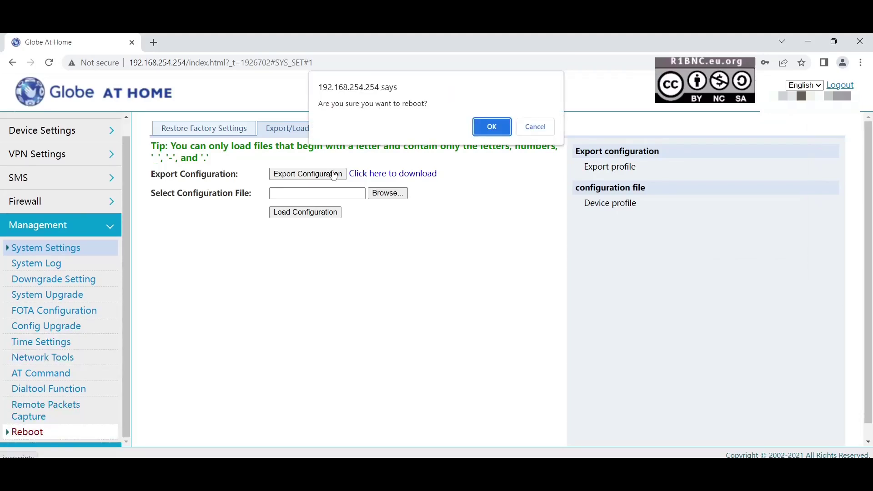
Step: Switch to PuTTY and open a serial connection on COM3 at 115200 baud, with the window set to never close on exit
key(alt+Tab)
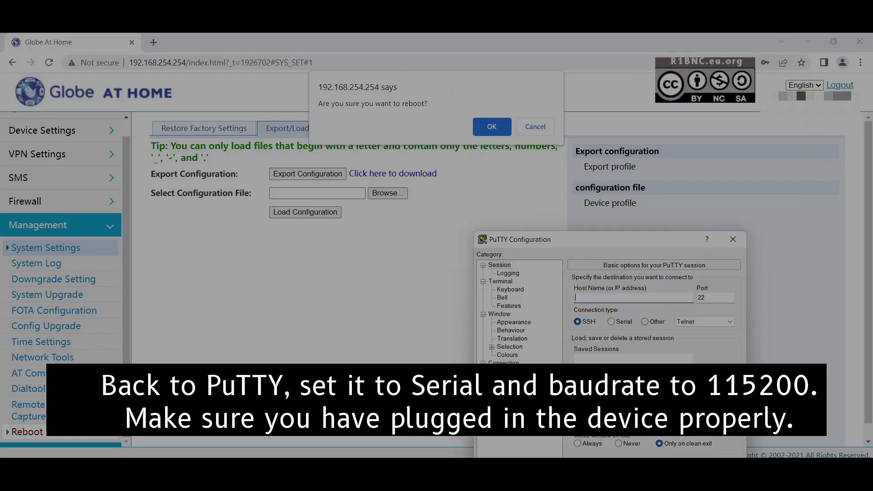
drag(563, 241, 324, 175)
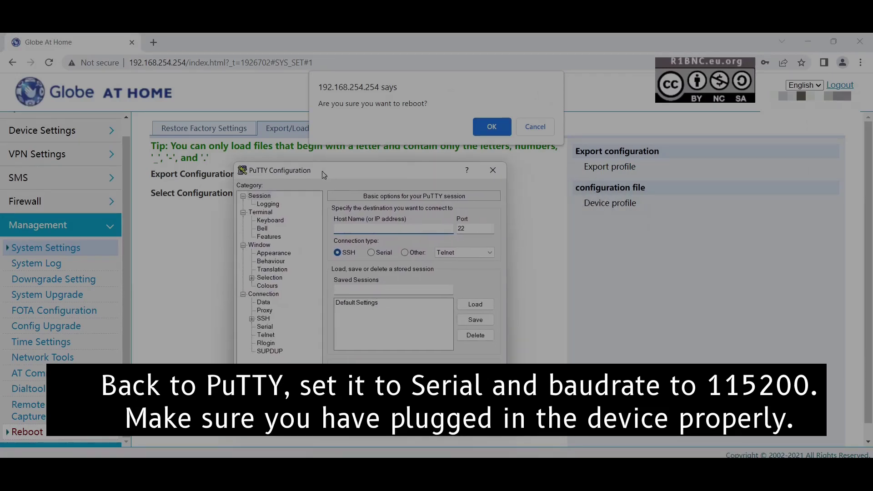
click(388, 253)
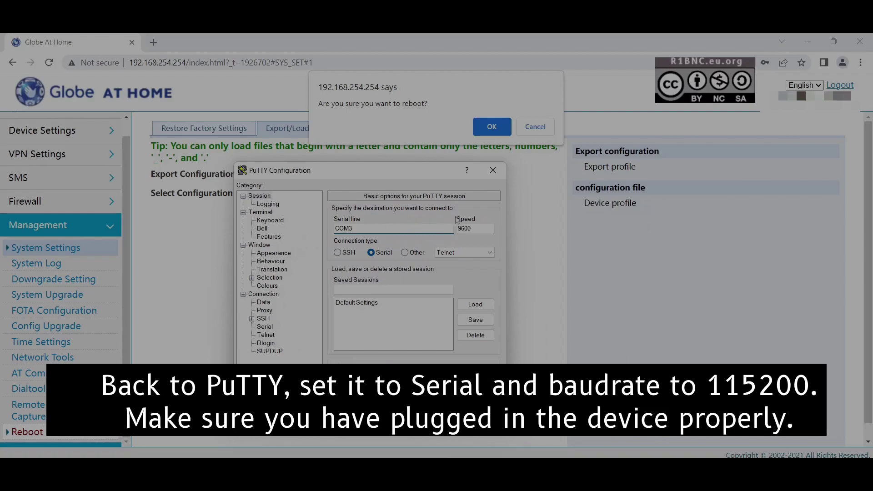
double_click(464, 228)
text(1152)
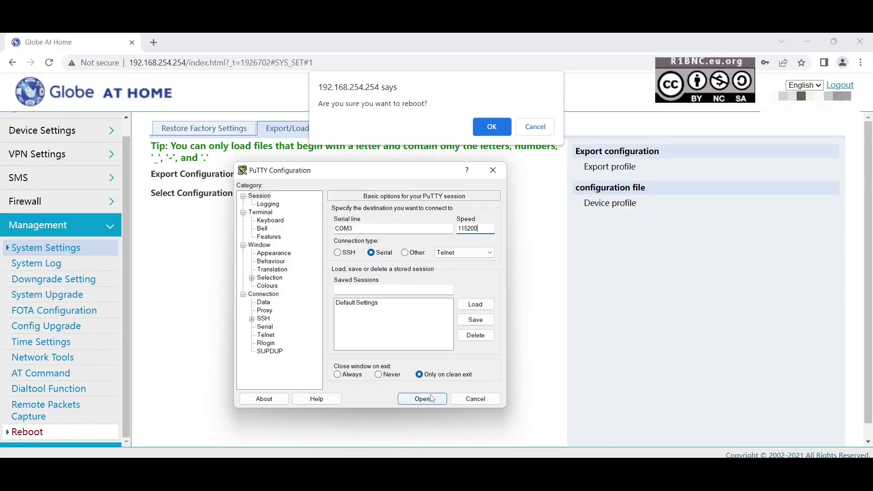
click(400, 376)
click(421, 399)
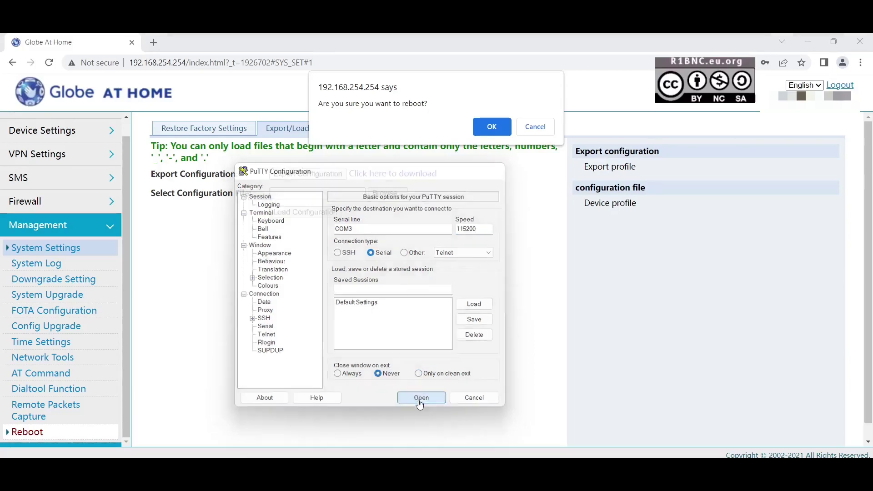
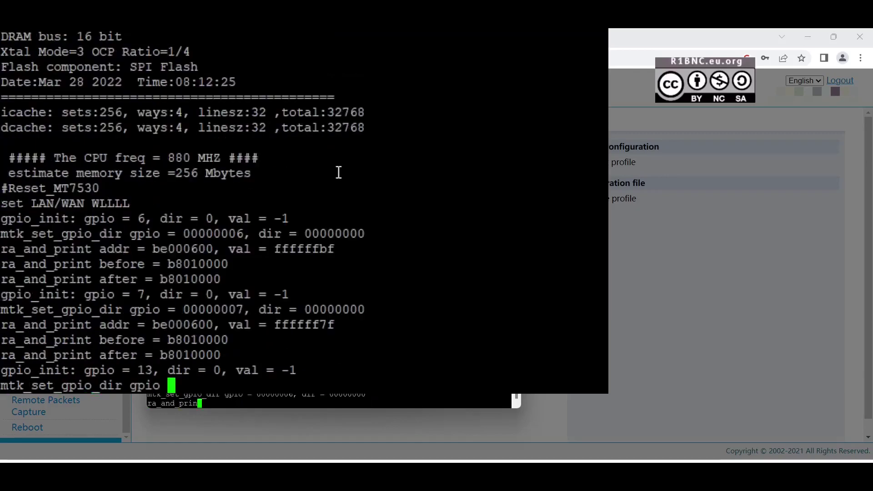
Step: Choose to load system code to SDRAM via TFTP and edit the device IP at the bootloader prompt
text(10.10.1)
key(BackSpace)
key(BackSpace)
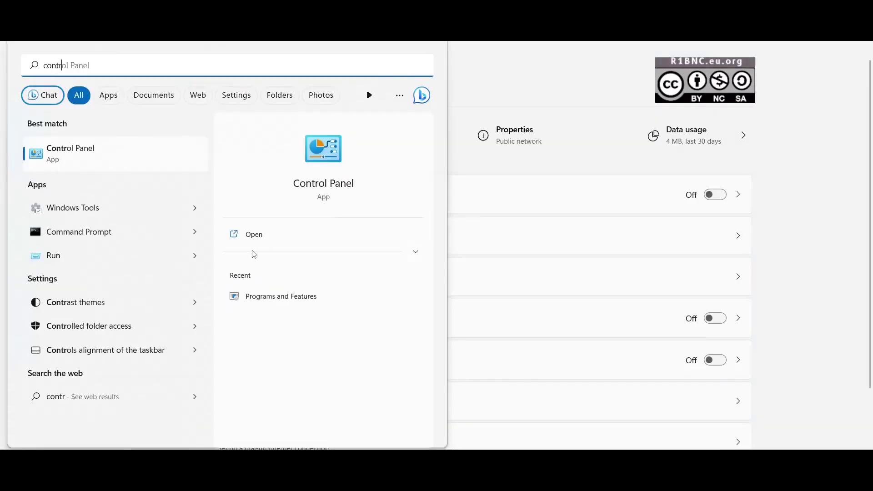
Step: Open Control Panel and display the Internet Protocol Version 4 properties of the Ethernet connection
click(257, 236)
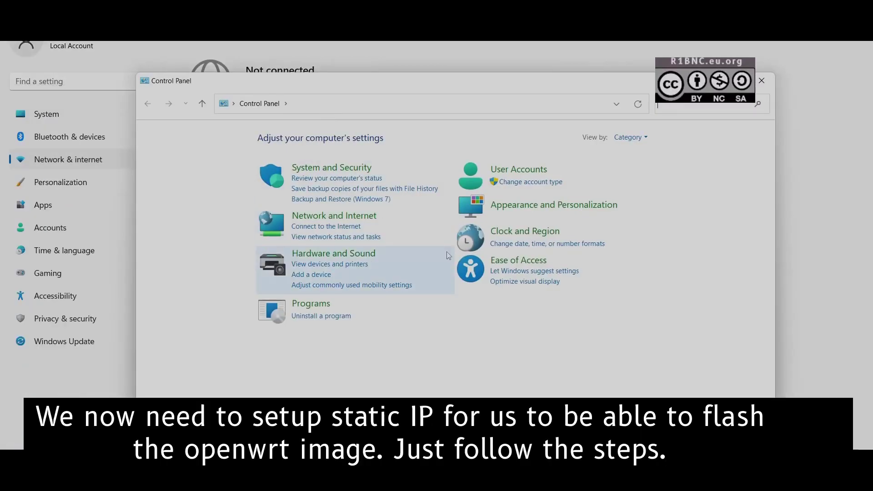
click(326, 220)
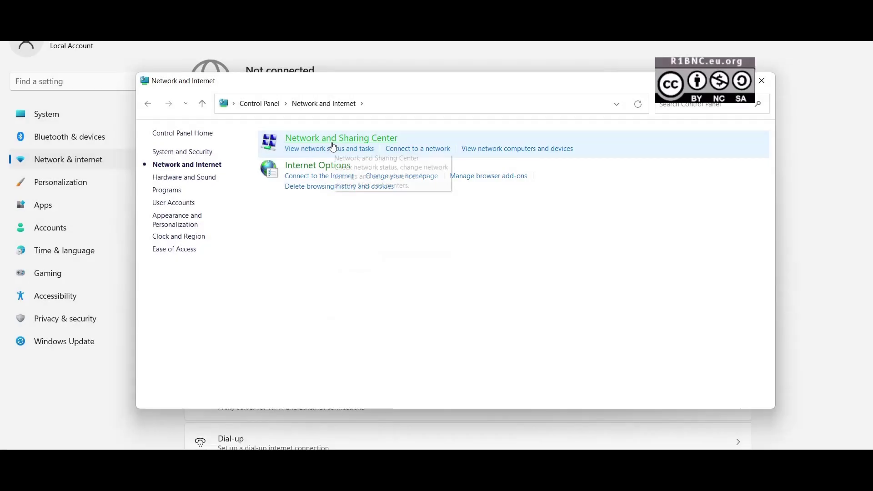
click(332, 148)
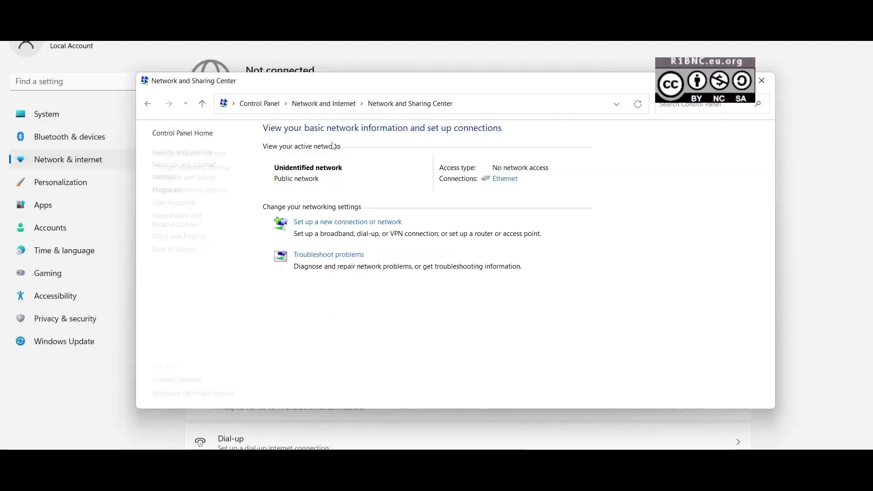
click(500, 178)
click(373, 323)
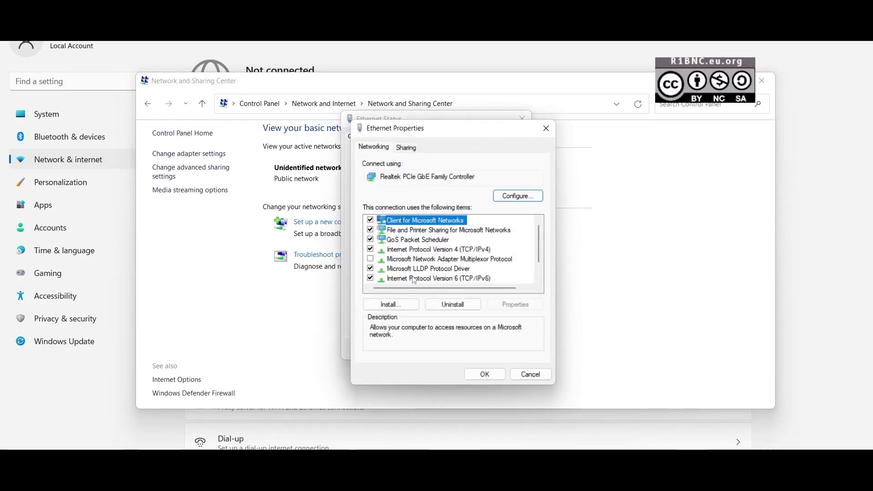
click(457, 249)
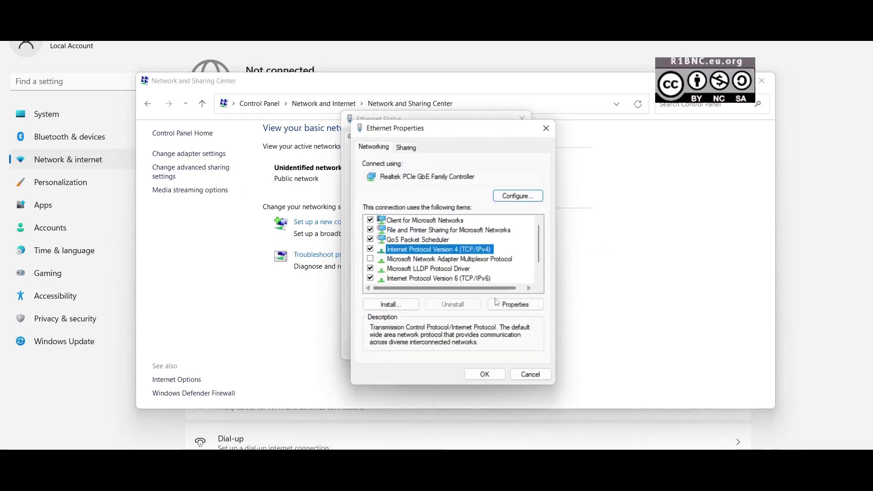
click(494, 302)
Step: Assign the Ethernet adapter the static IP 10.10.10.3 with subnet mask 255.0.0.0 and default gateway 10.10.10.3, then save the settings
click(455, 254)
click(501, 271)
text(1)
text(0 . 10 . 1)
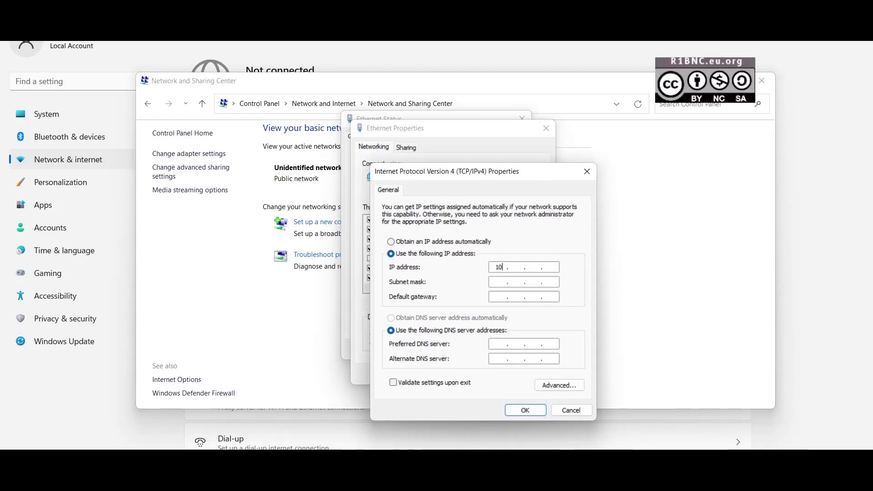
text(0 . 3)
key(Tab)
key(Tab)
text(10 . 10 . 10 .)
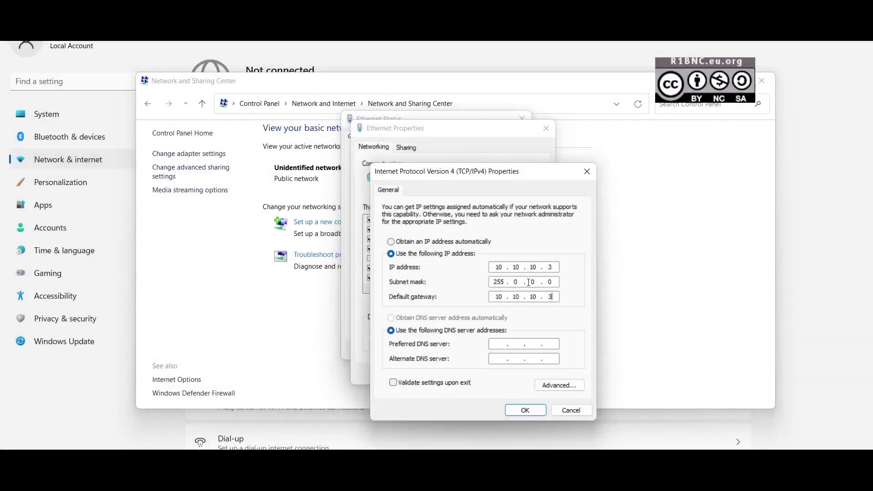
double_click(515, 282)
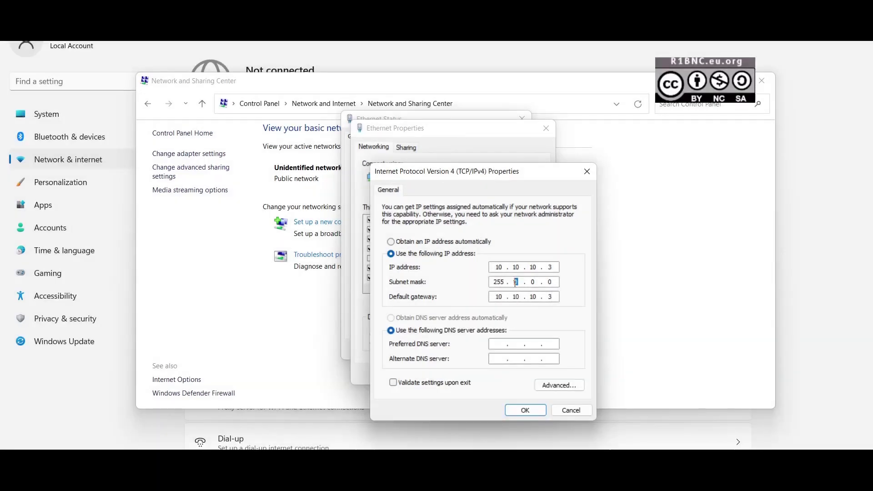
click(520, 411)
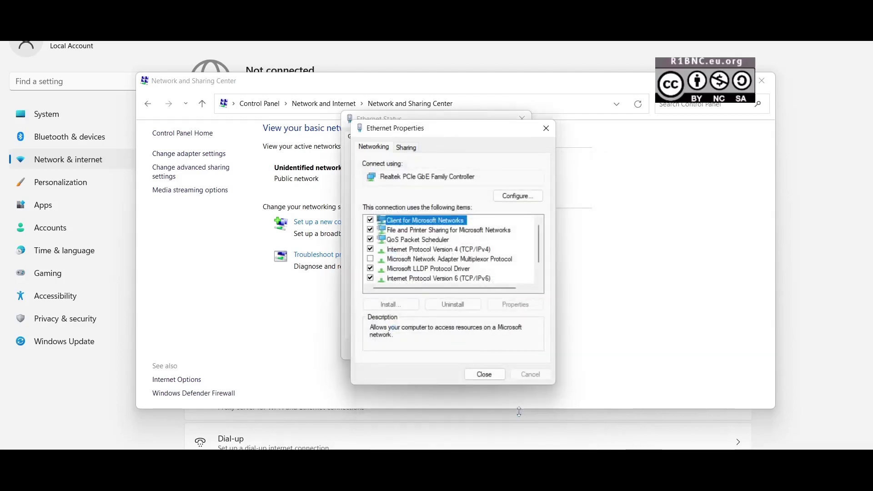
click(495, 374)
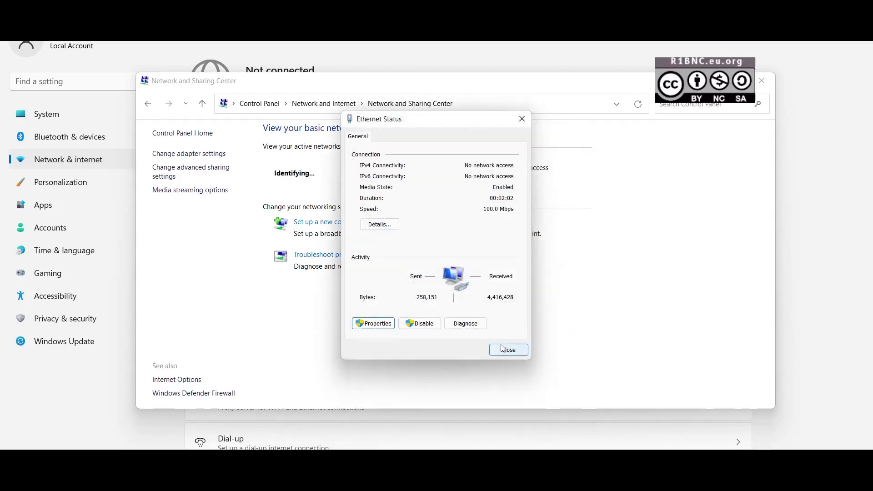
Step: Check the IPv4 address in the Ethernet connection details, then close the details and status windows
click(379, 224)
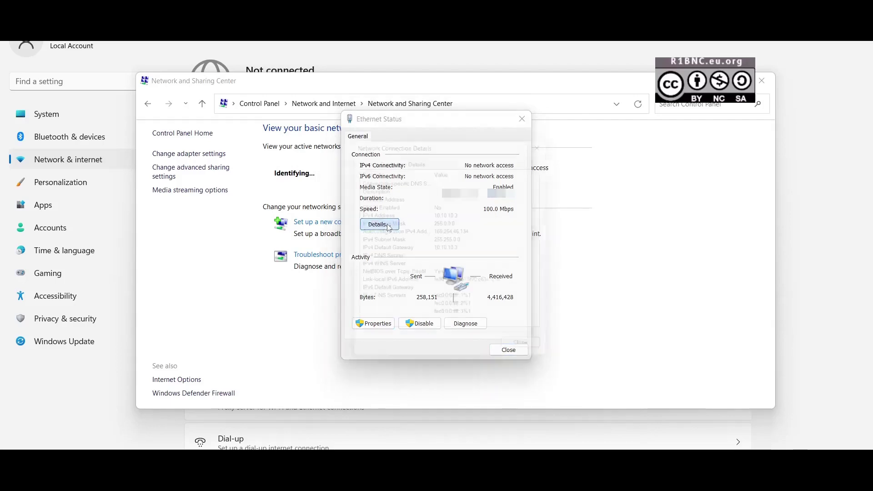
click(460, 216)
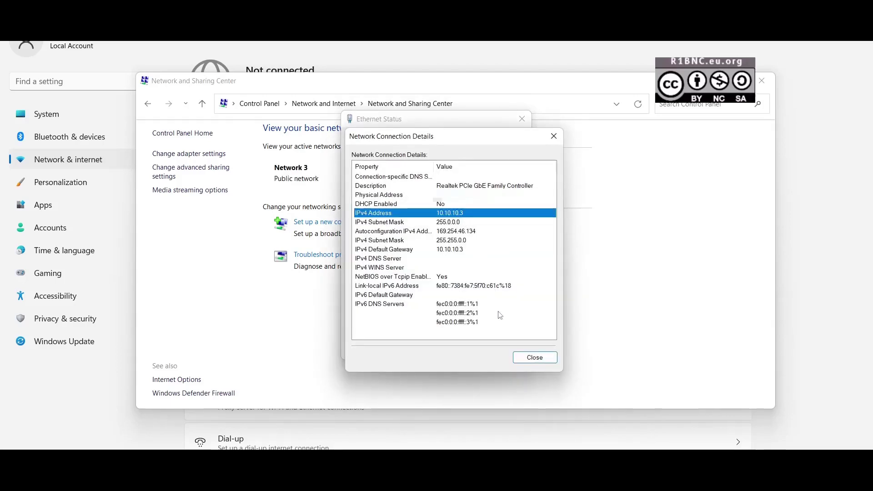
click(535, 358)
click(507, 349)
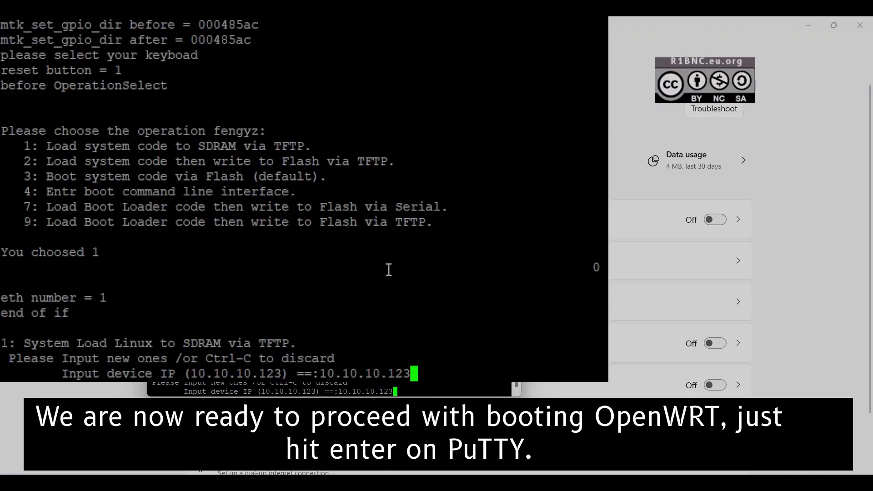
Step: Accept device IP 10.10.10.123 and server IP 10.10.10.3 in PuTTY, and clear the prefilled Linux kernel filename
key(Return)
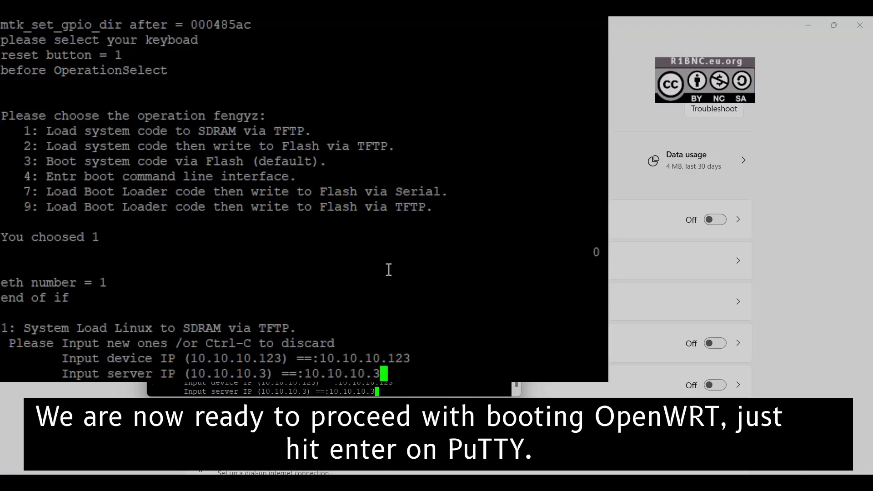
key(Return)
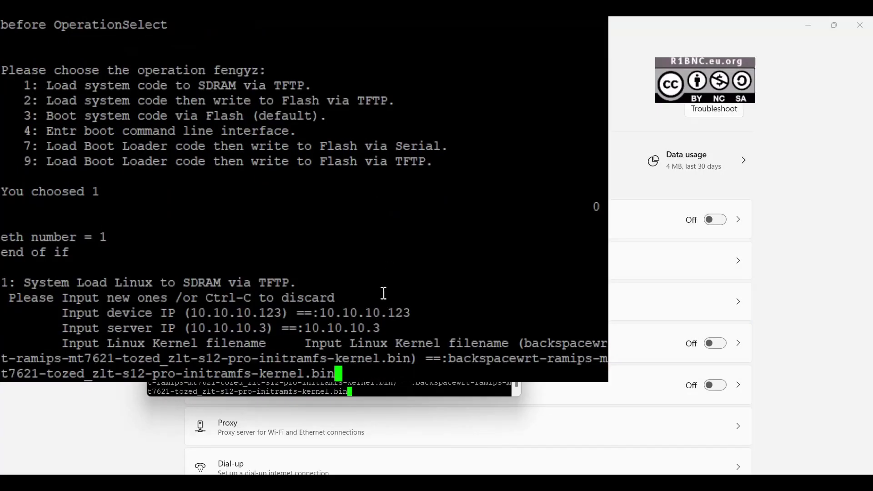
key(BackSpace)
key(BackSpace)
key(BackSpace)
key(BackSpace)
key(BackSpace)
key(BackSpace)
key(BackSpace)
key(BackSpace)
key(BackSpace)
key(BackSpace)
key(BackSpace)
key(BackSpace)
key(BackSpace)
key(BackSpace)
key(BackSpace)
key(BackSpace)
key(BackSpace)
key(BackSpace)
key(BackSpace)
key(BackSpace)
key(BackSpace)
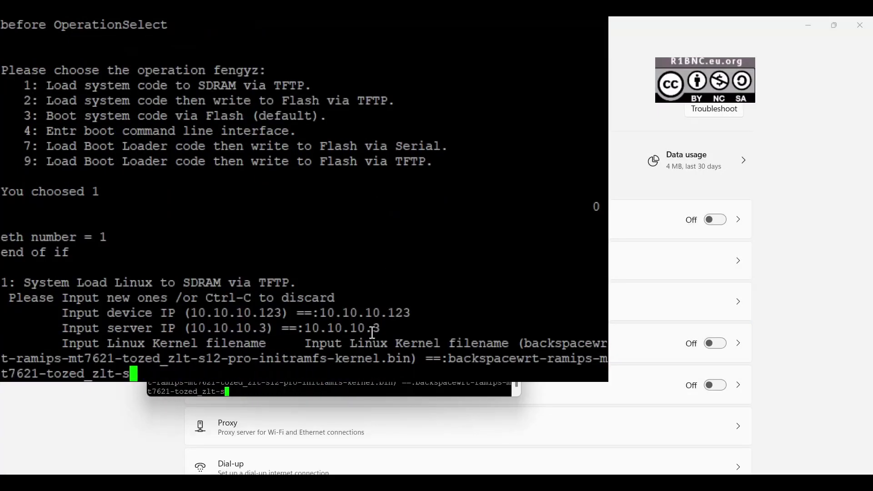
key(BackSpace)
key(BackSpace)
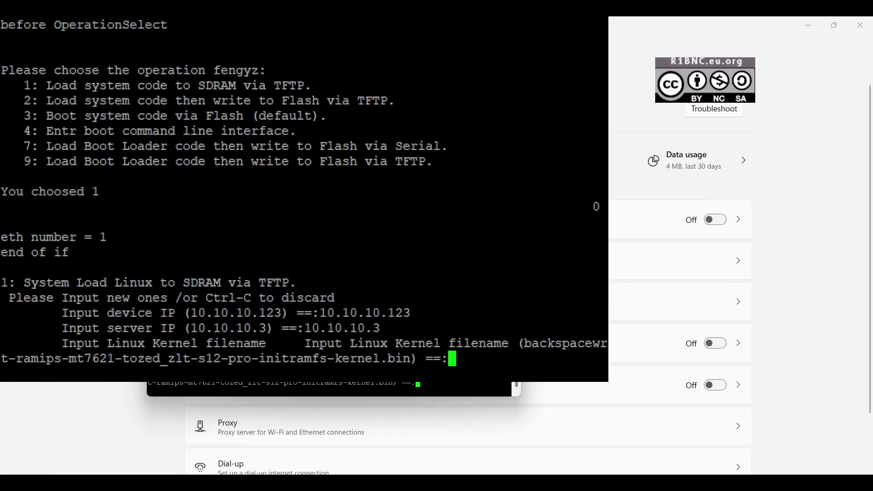
Step: Enter the copied filename backspacewrt-ramips-mt7621-tozed_zlt-s12-pro-initramfs-kernel.bin at the kernel prompt and start the TFTP boot
click(115, 479)
key(alt+Up)
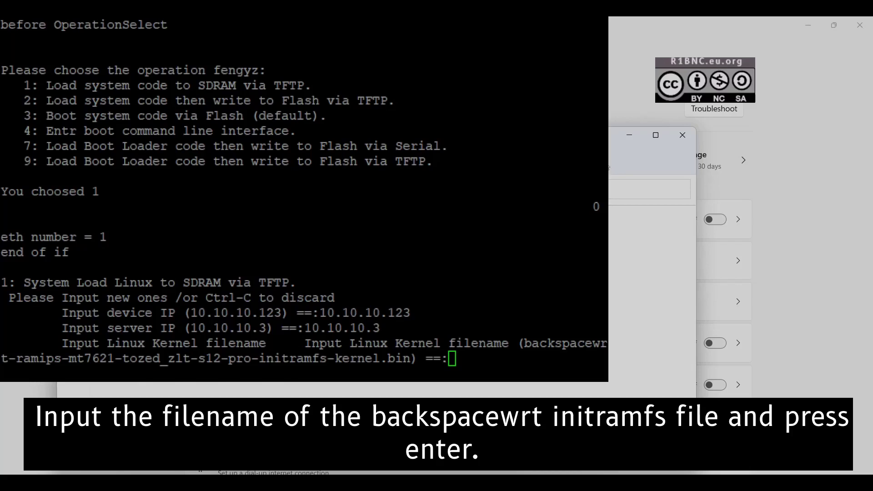
click(629, 135)
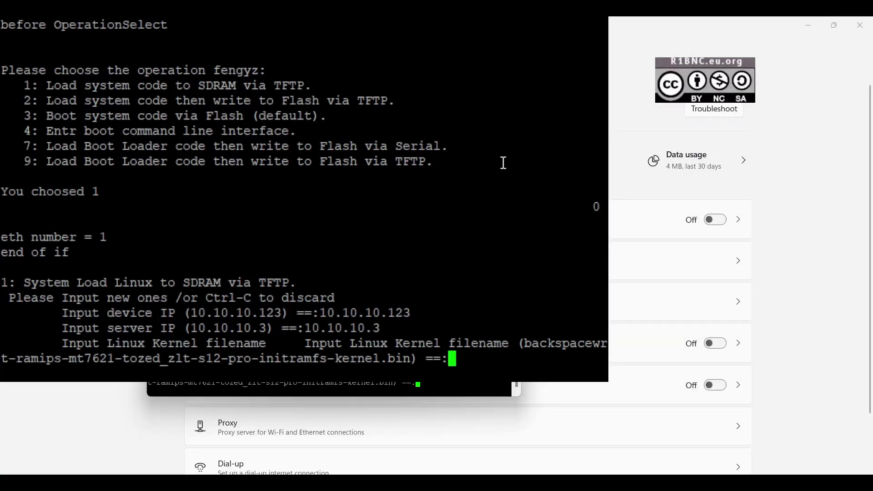
right_click(503, 163)
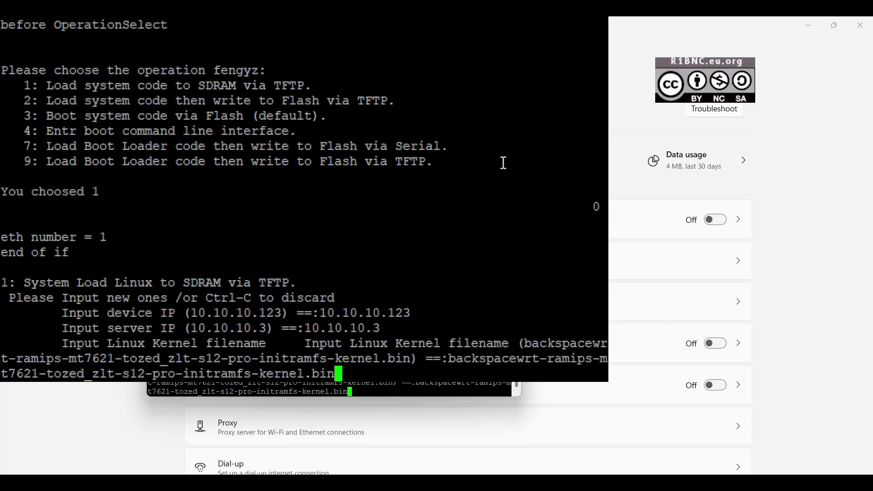
key(Return)
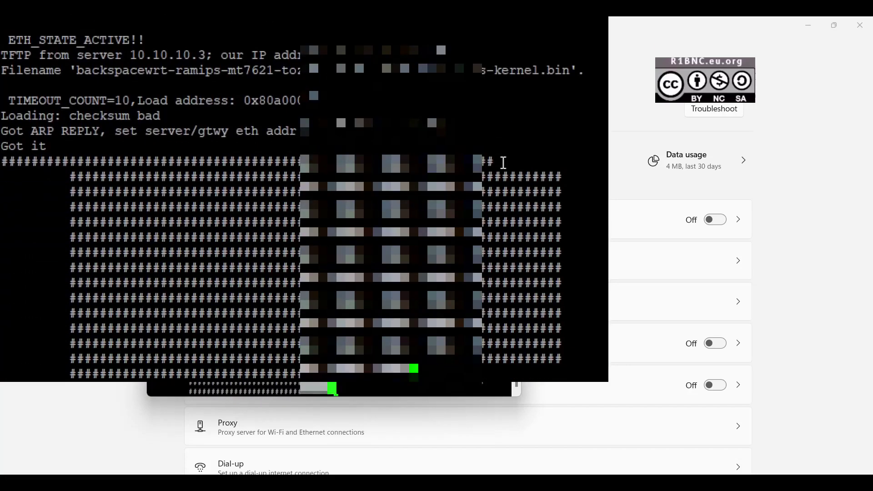
scroll(503, 162, down, 1)
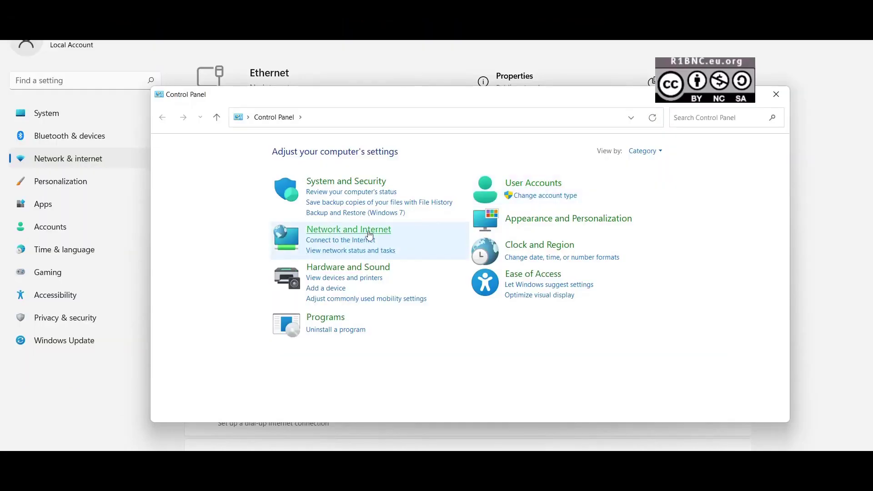
Step: Reopen the Ethernet connection's Internet Protocol Version 4 properties through the Network and Sharing Center
click(323, 229)
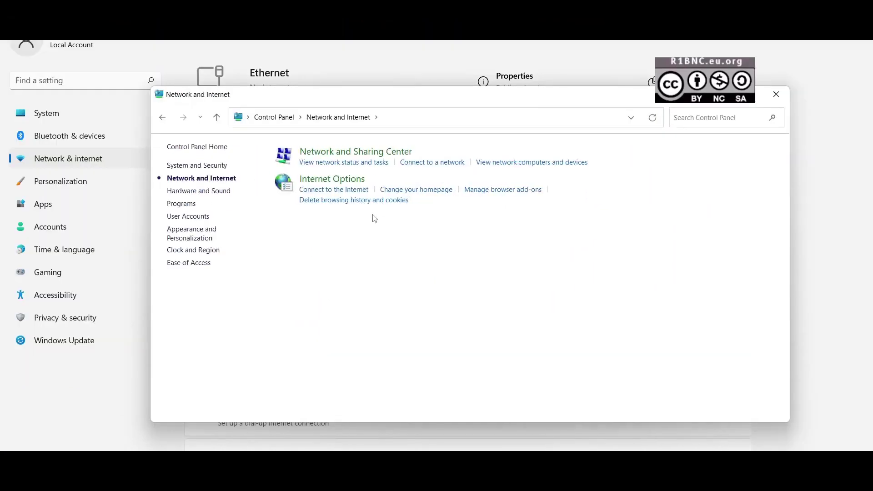
click(380, 155)
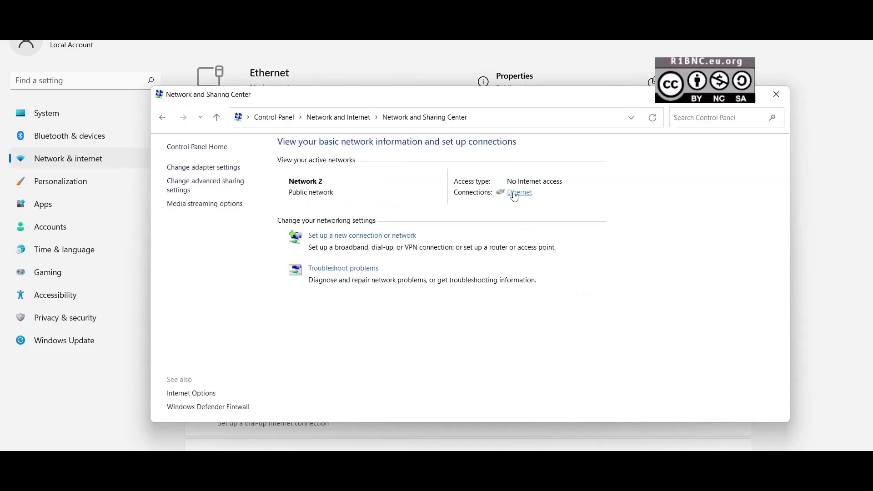
click(516, 193)
click(386, 319)
click(443, 248)
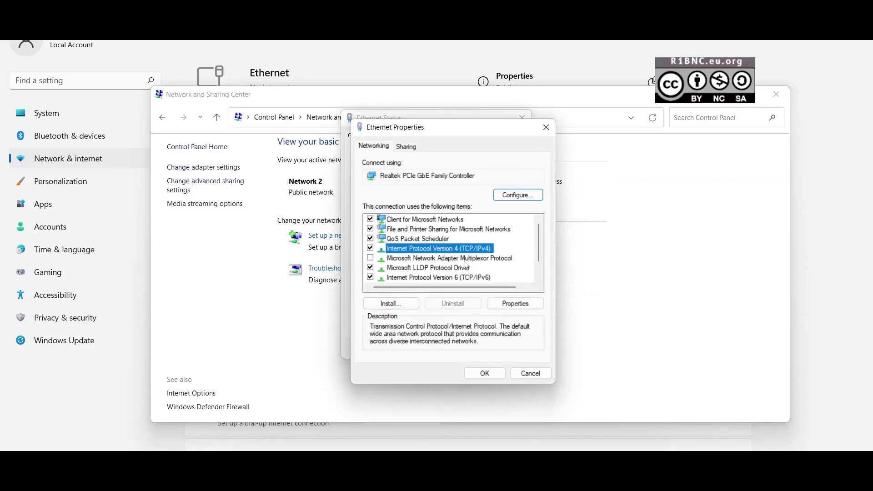
click(510, 306)
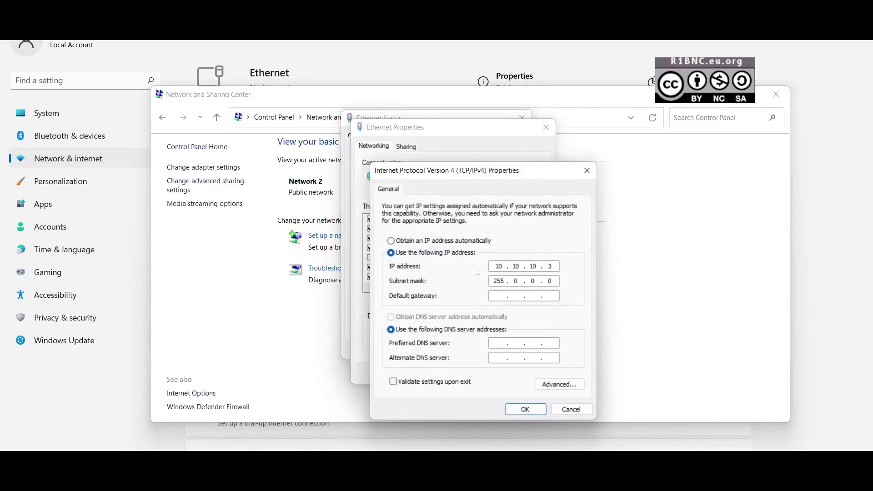
Step: Set the Ethernet IPv4 properties to obtain the IP address and DNS server address automatically, then apply and close the connection dialogs
click(465, 241)
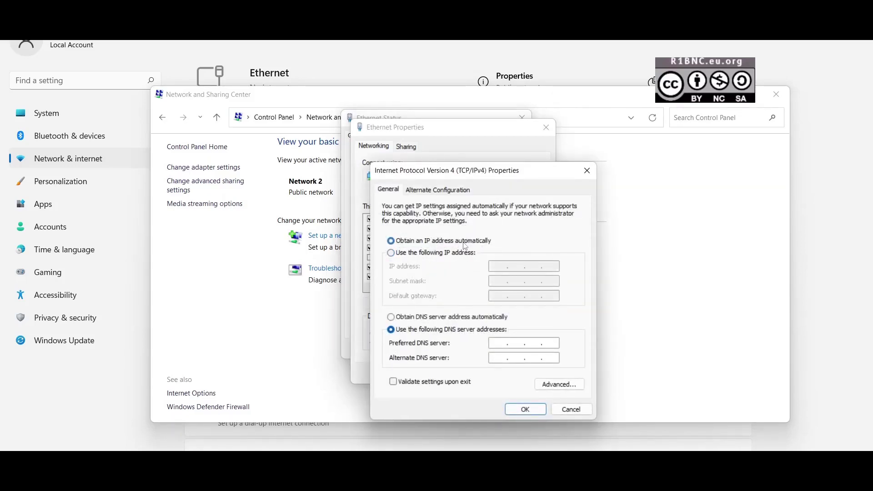
click(469, 317)
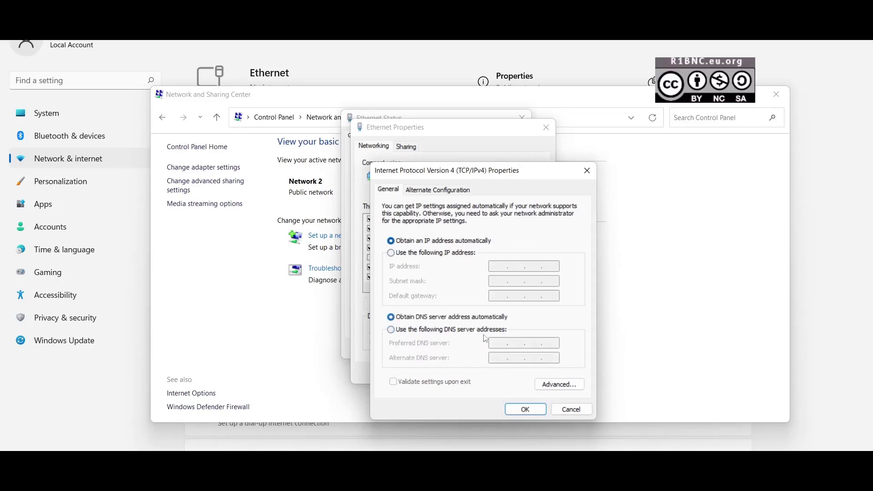
click(534, 411)
click(466, 371)
click(509, 349)
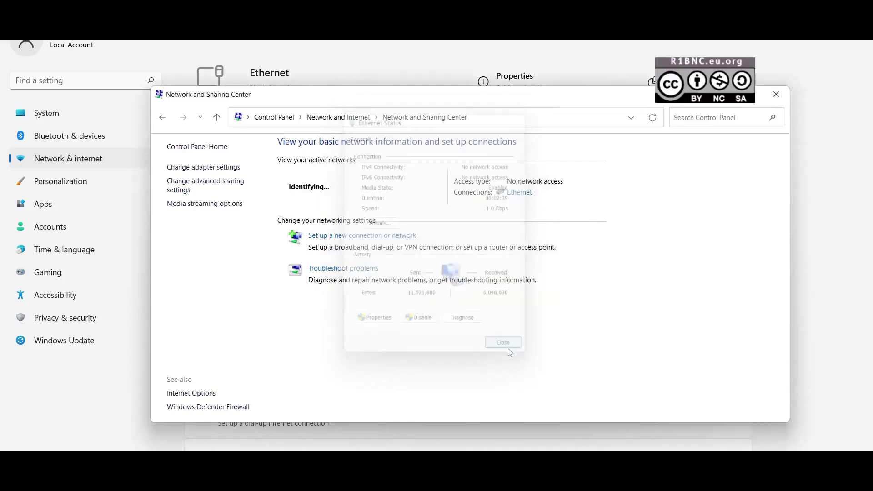
Step: Check the assigned IPv4 address and default gateway in the Ethernet connection details, then close the details and status windows
click(515, 192)
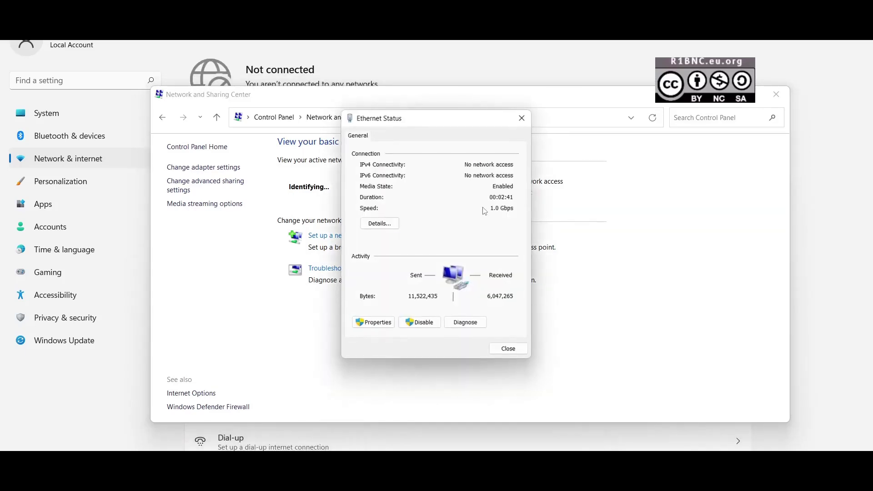
click(394, 224)
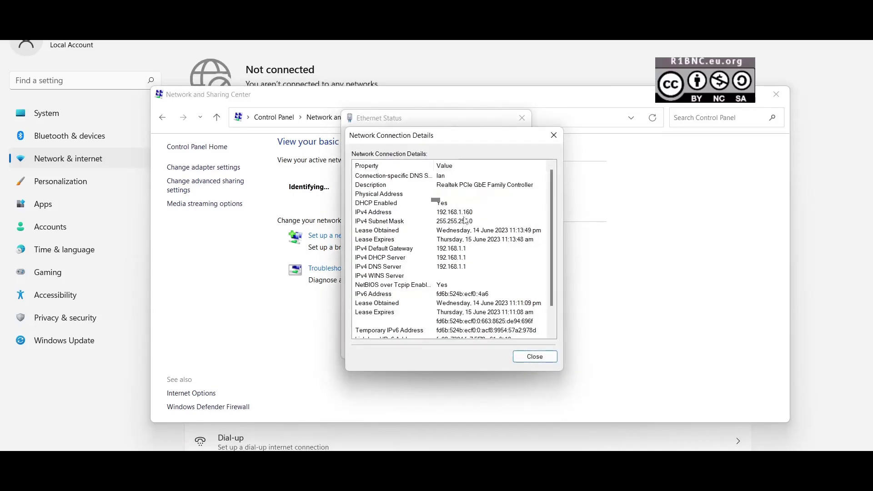
click(472, 249)
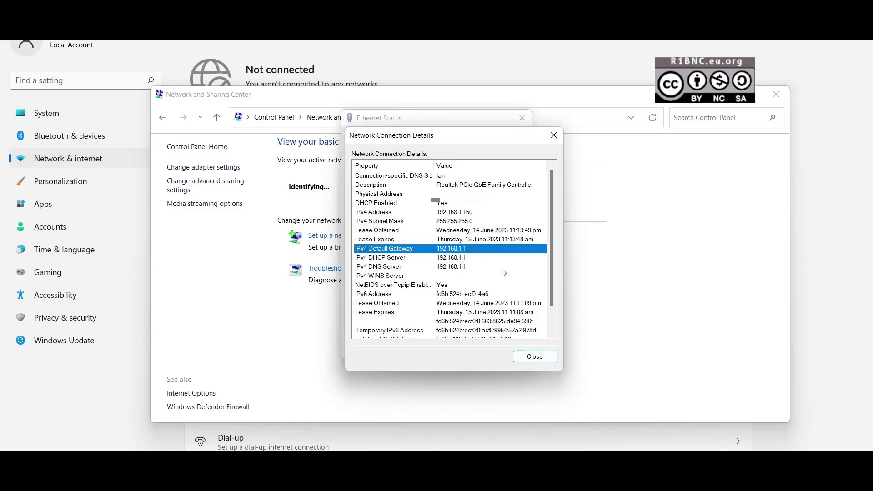
click(535, 357)
click(521, 118)
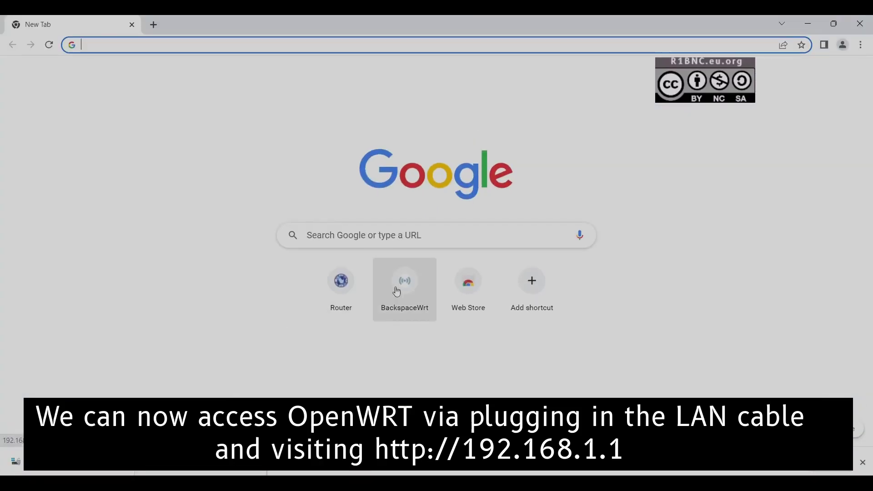
Step: Switch to Chrome, open the BackspaceWrt shortcut for 192.168.1.1 and log in as root with the password left blank
click(397, 291)
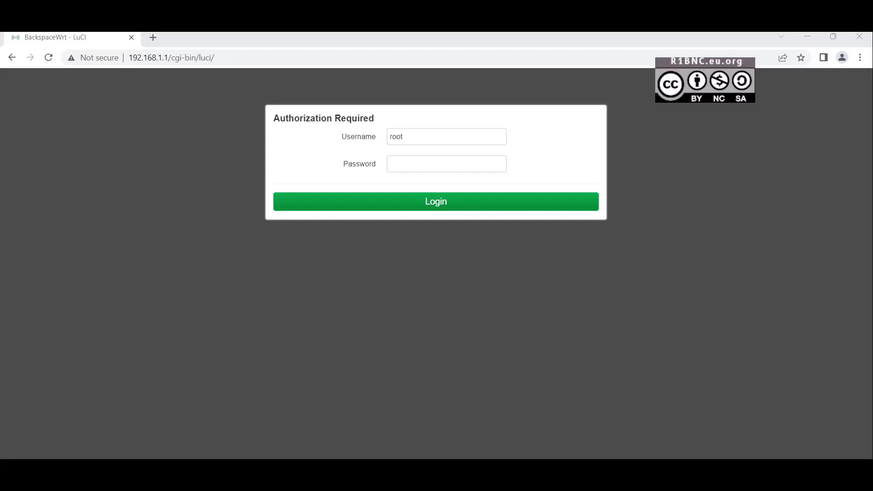
click(390, 164)
key(Return)
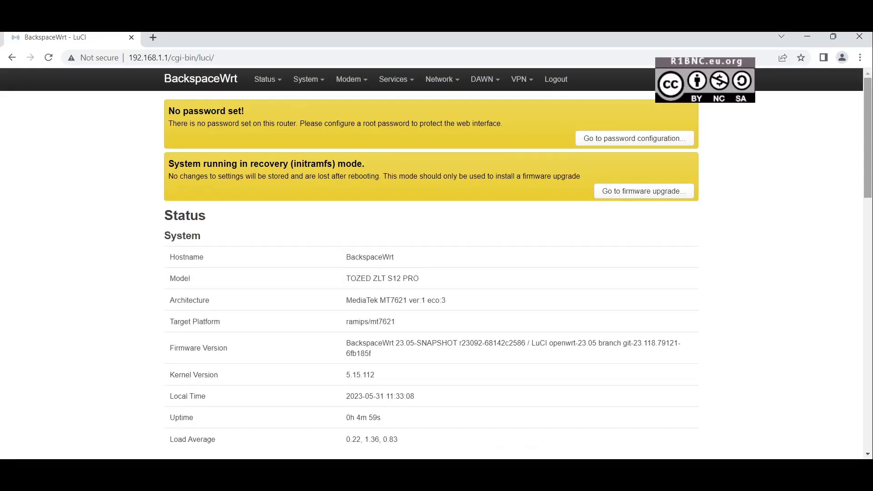
Step: Review the router's status overview, including its hostname, model, firmware version and memory usage
scroll(436, 272, down, 3)
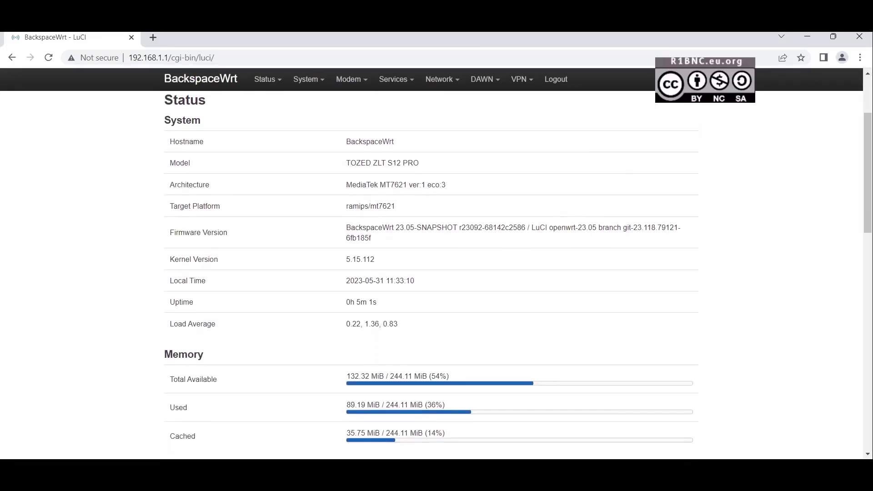
triple_click(380, 163)
double_click(369, 141)
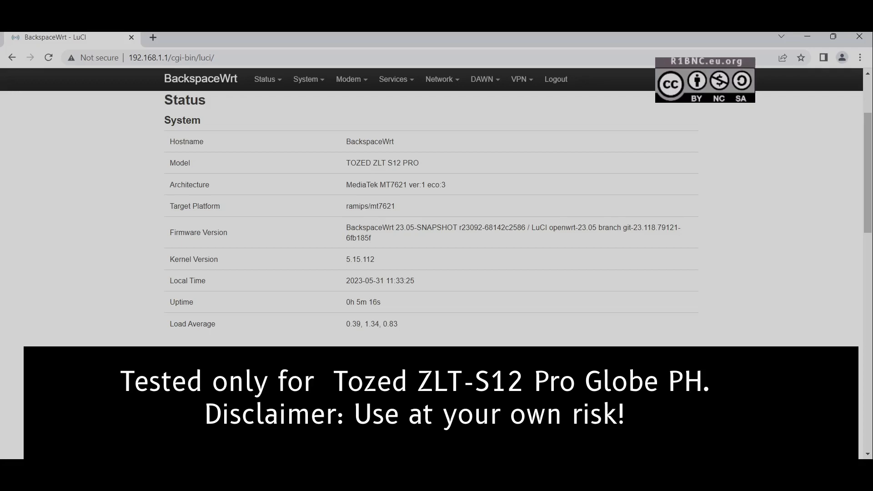
scroll(431, 219, down, 1)
scroll(431, 216, down, 10)
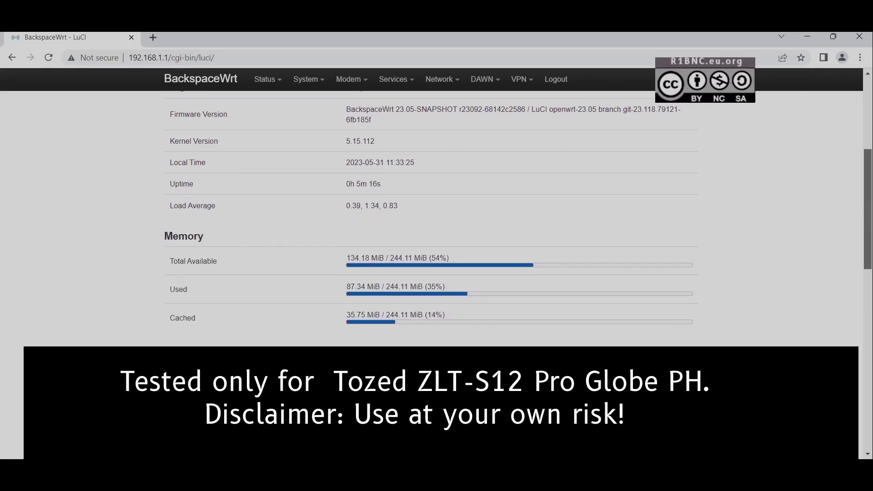
drag(867, 385, 867, 137)
Step: View the firewall status, then inspect the build and machine lines in the System Log and open the Kernel Log
mouse_move(265, 79)
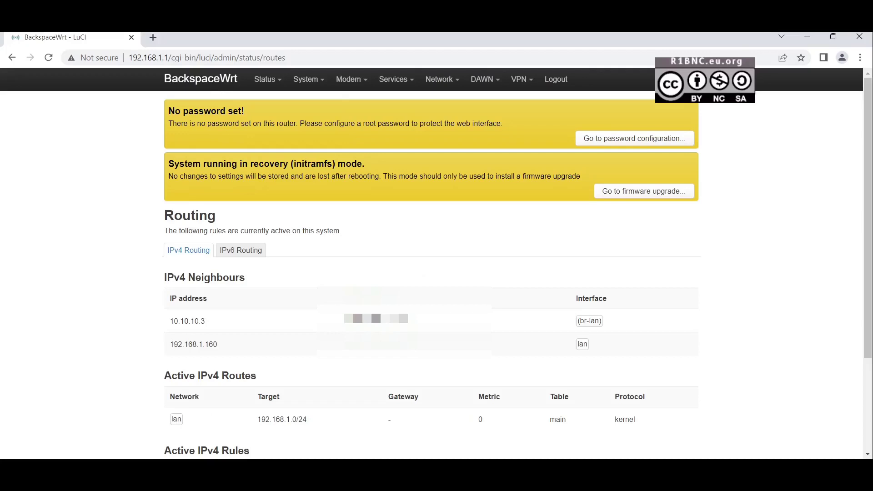
click(268, 131)
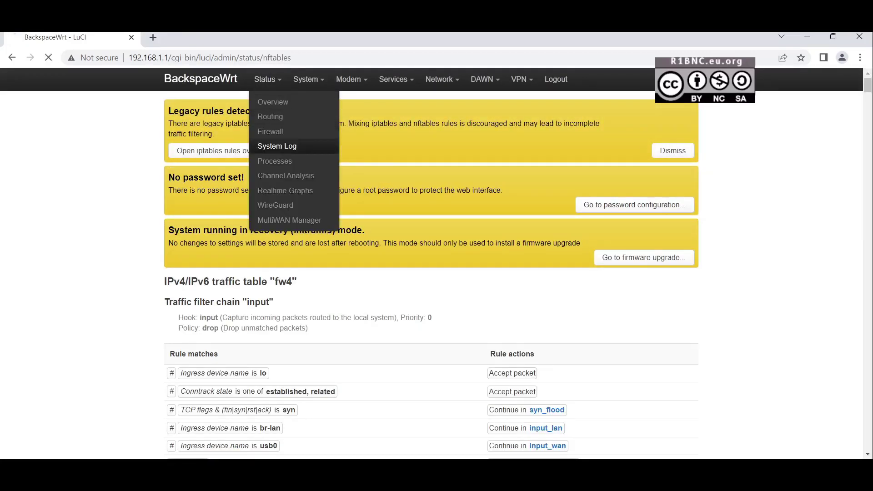
click(275, 144)
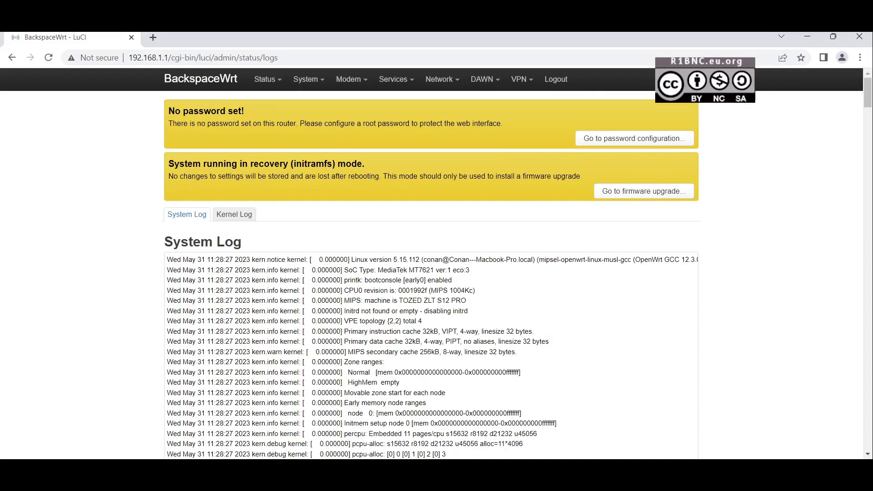
drag(423, 259, 594, 260)
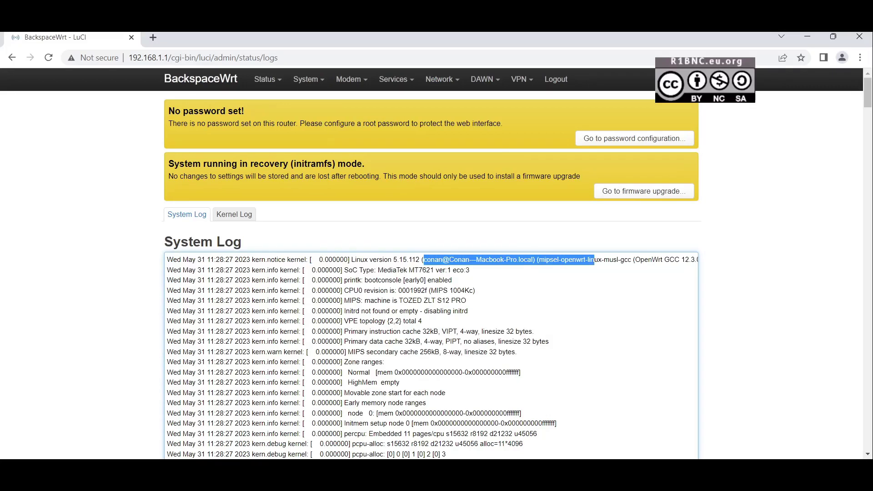
click(594, 259)
drag(466, 300, 340, 301)
click(234, 214)
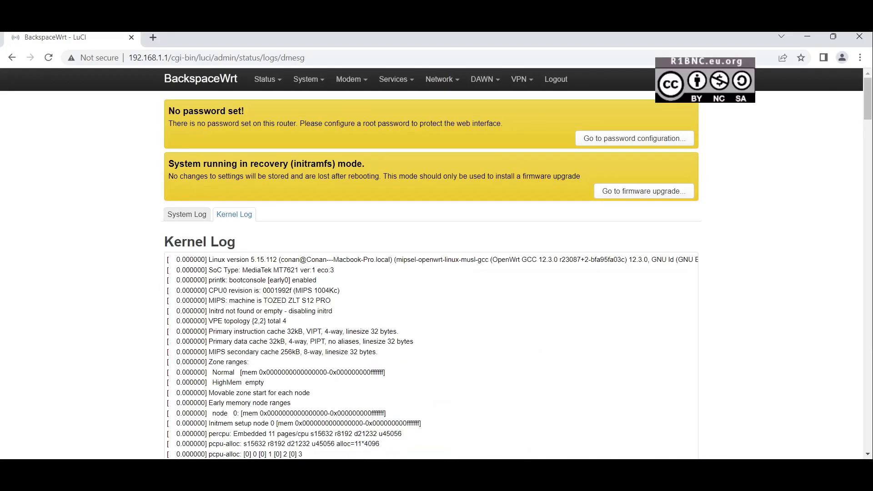
Step: View the router's Processes, WireGuard and Channel Analysis status pages
mouse_move(309, 79)
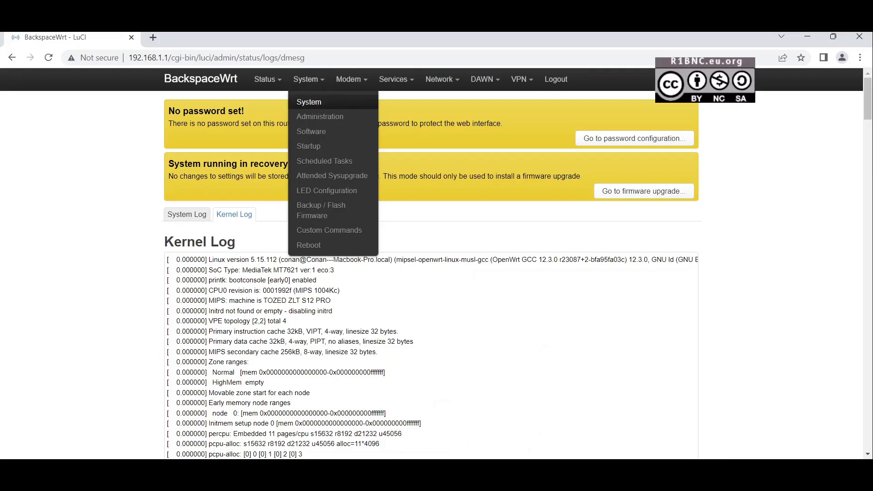
mouse_move(267, 79)
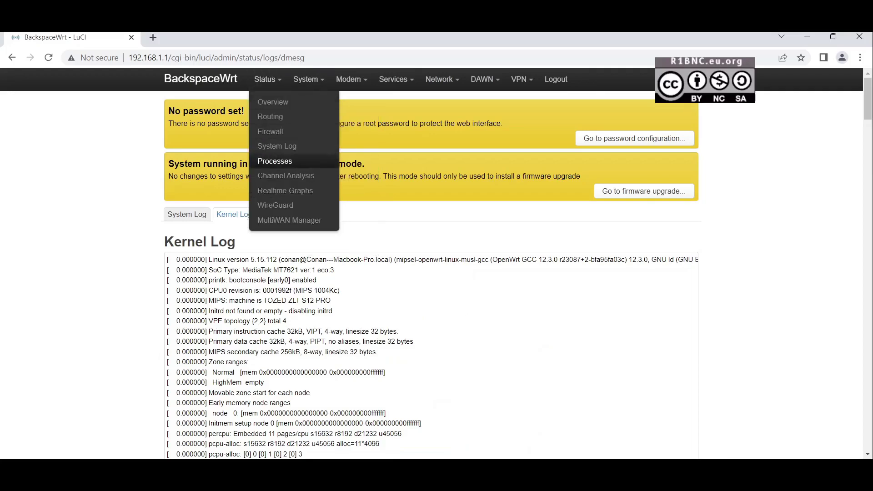
click(274, 161)
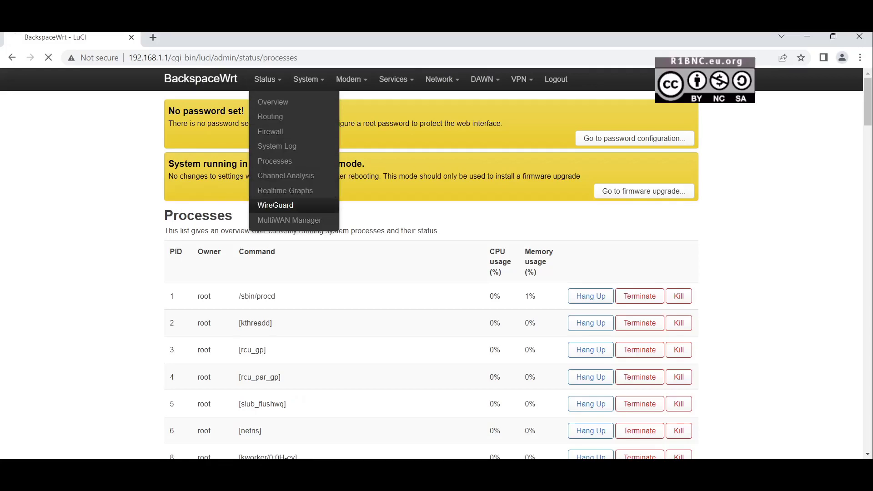
click(275, 205)
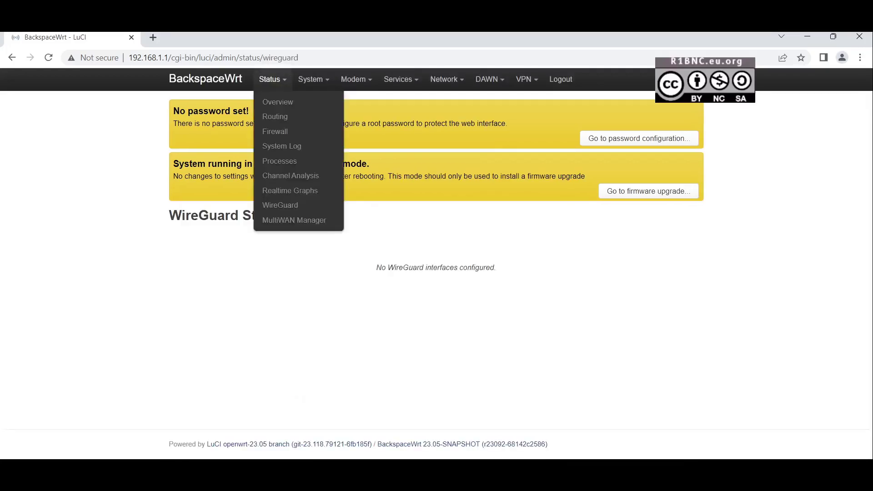
click(291, 176)
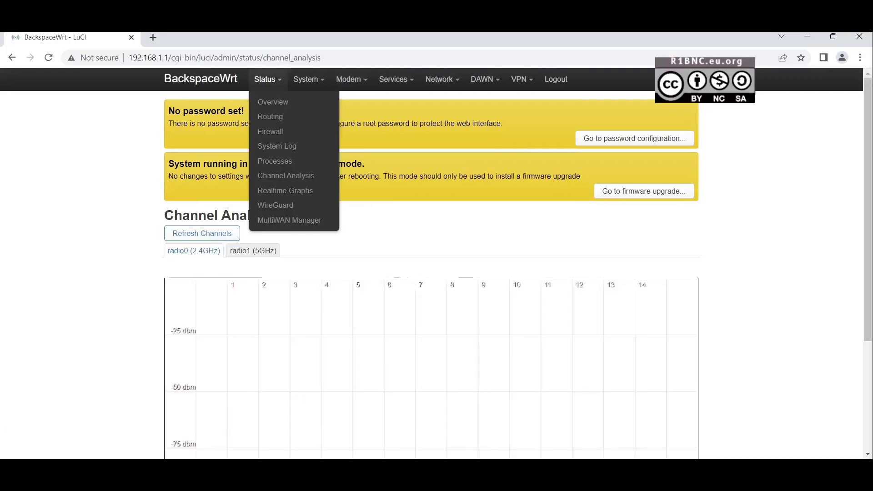
Step: View the MultiWAN Manager's Overview, Diagnostics and Status pages
click(289, 220)
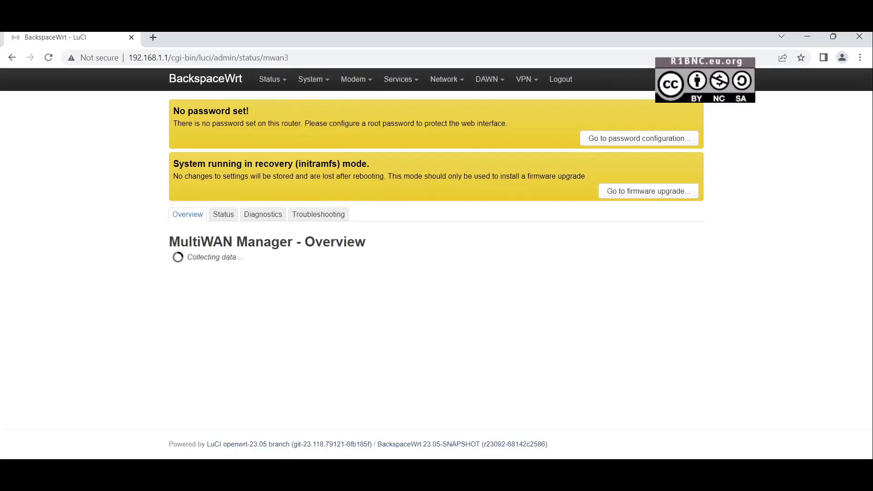
click(263, 214)
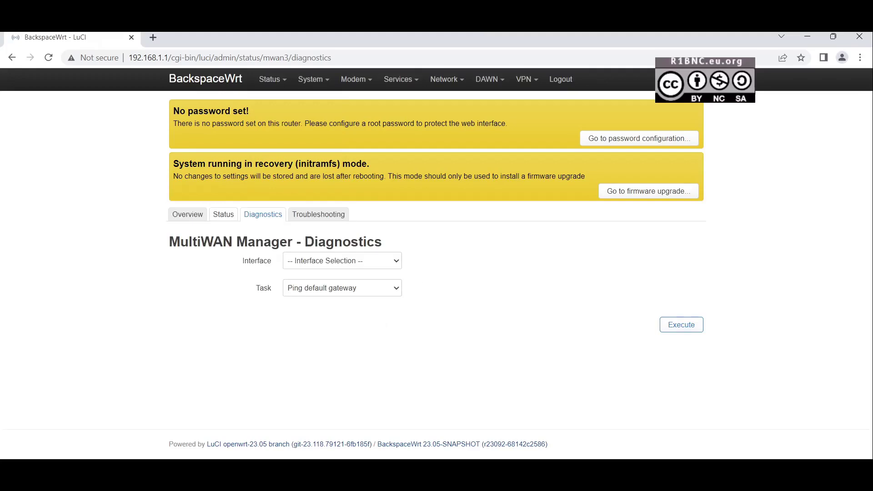
click(223, 214)
Step: View the general System properties and the administration pages for SSH Access, SSH-Keys and HTTP(S) Access
mouse_move(313, 79)
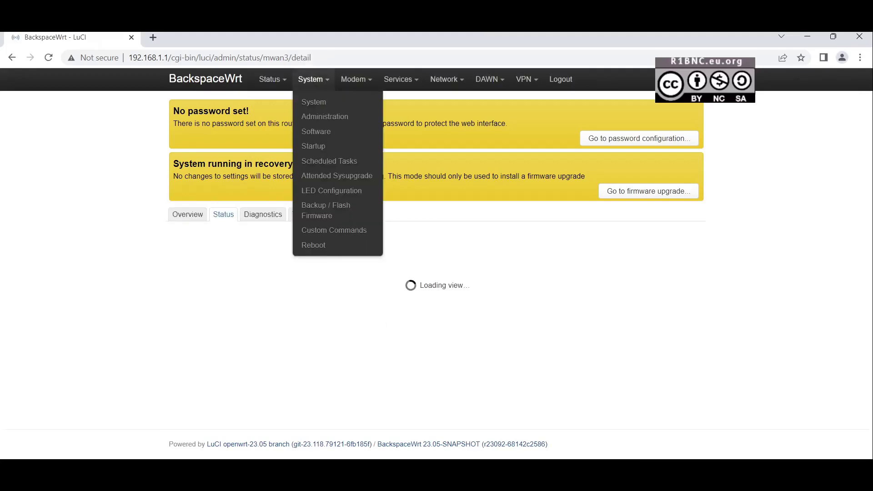
click(308, 99)
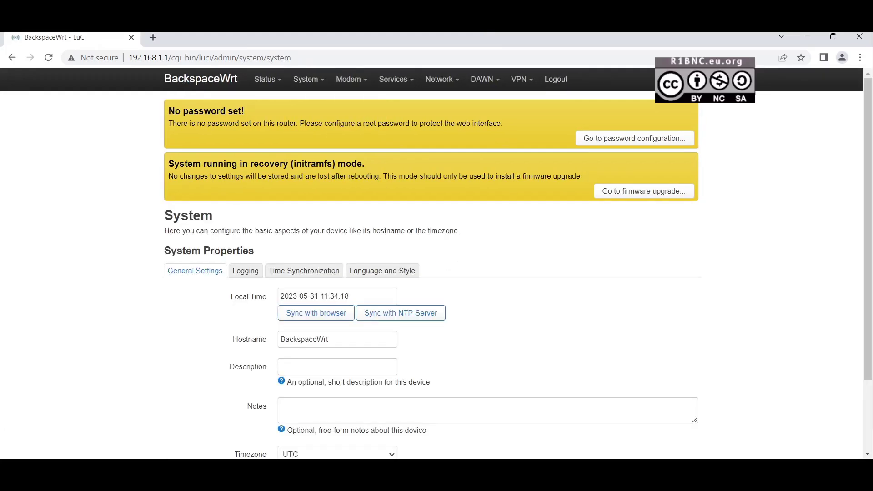
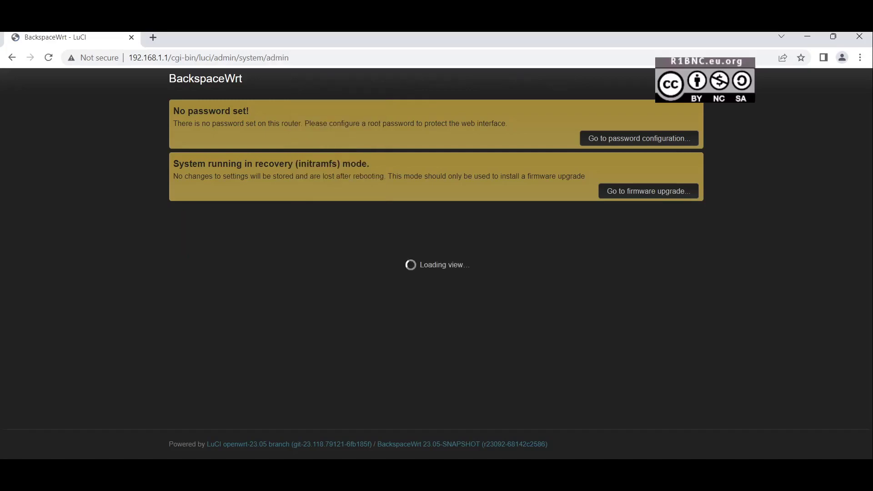
click(259, 214)
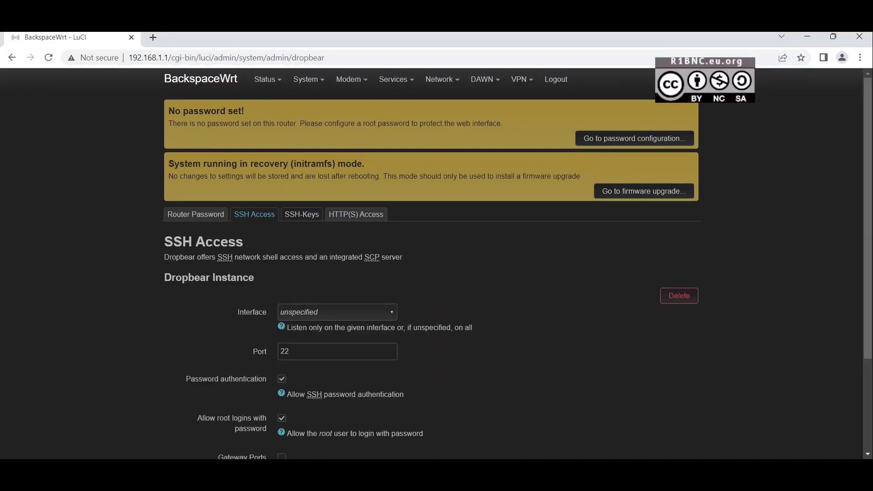
click(301, 214)
click(360, 214)
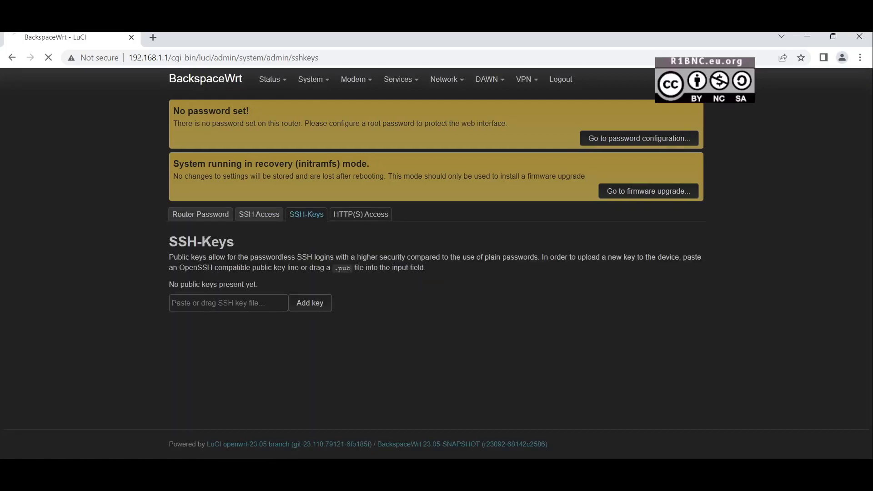
Step: View the Software package page, then the Startup page's Local Startup script and Initscripts list
mouse_move(310, 79)
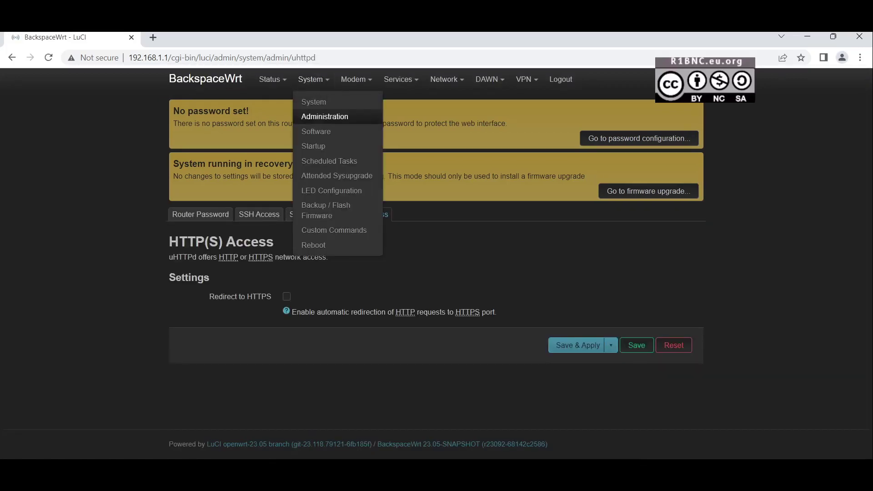
click(313, 130)
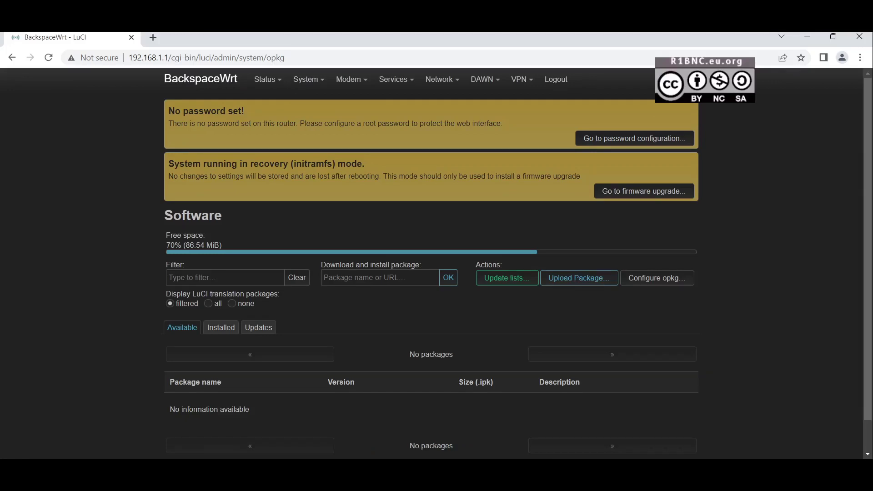
mouse_move(309, 79)
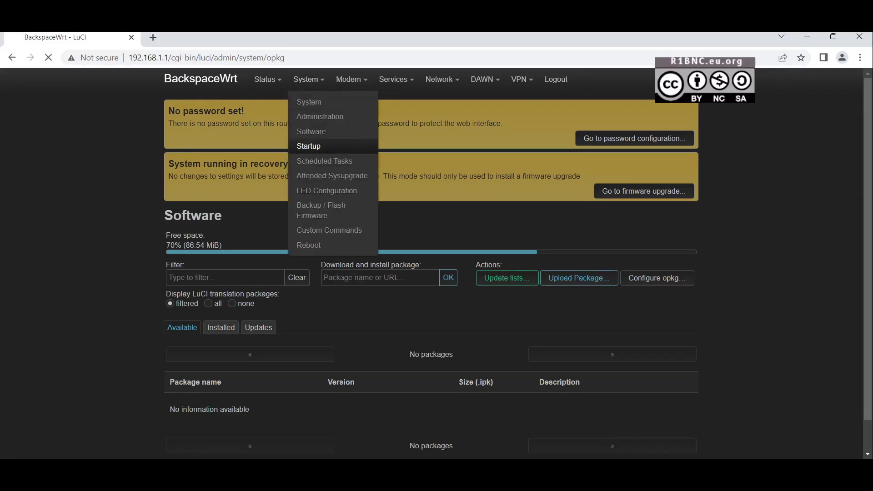
click(308, 146)
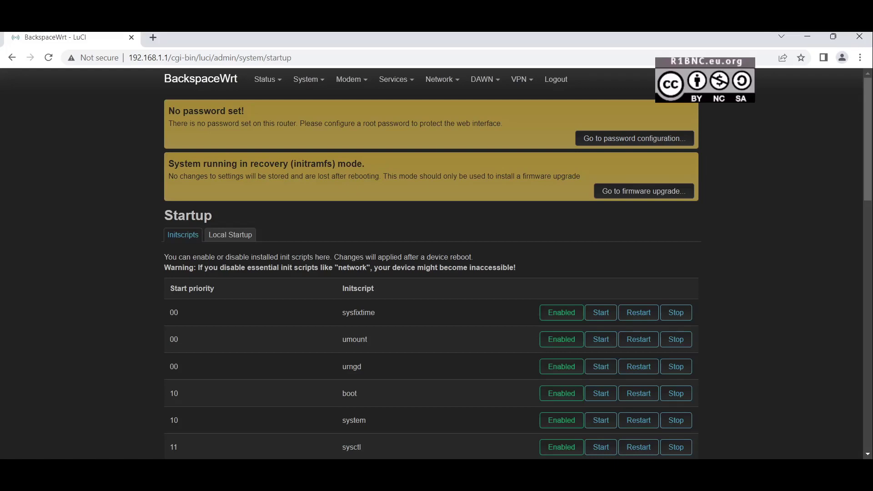
click(230, 235)
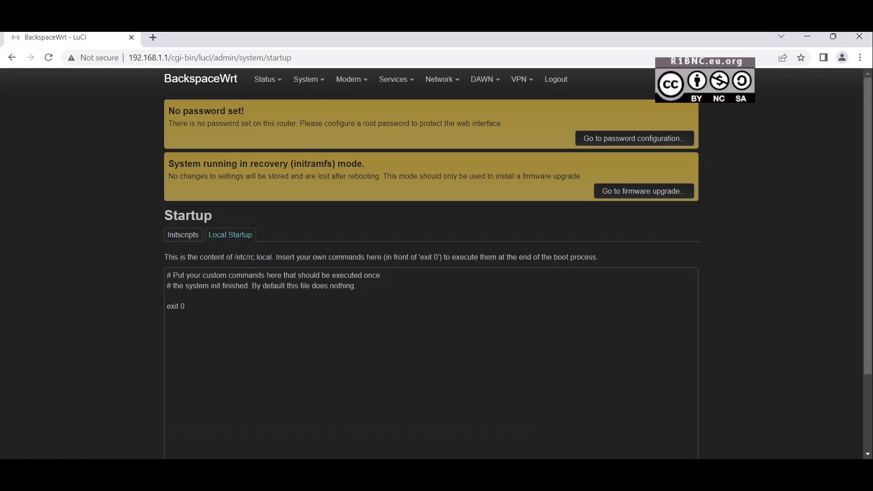
click(183, 234)
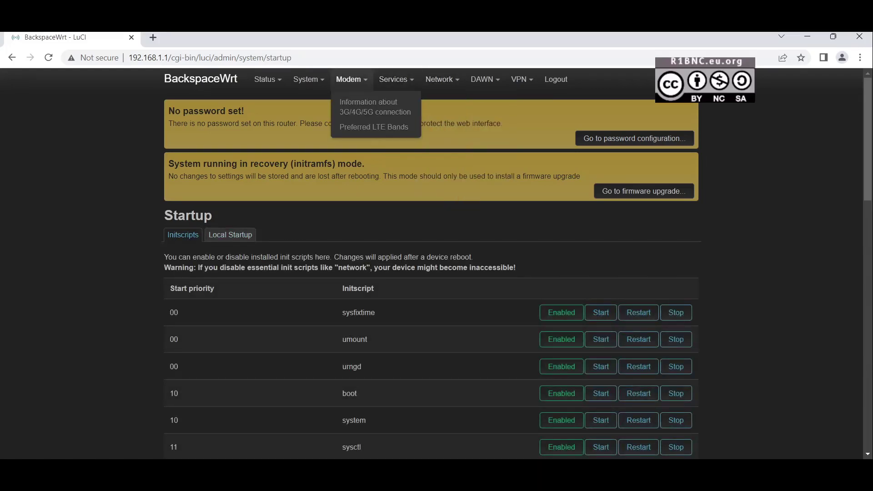
Step: View the Scheduled Tasks page, then the Attended Sysupgrade Configuration and Overview pages
mouse_move(308, 79)
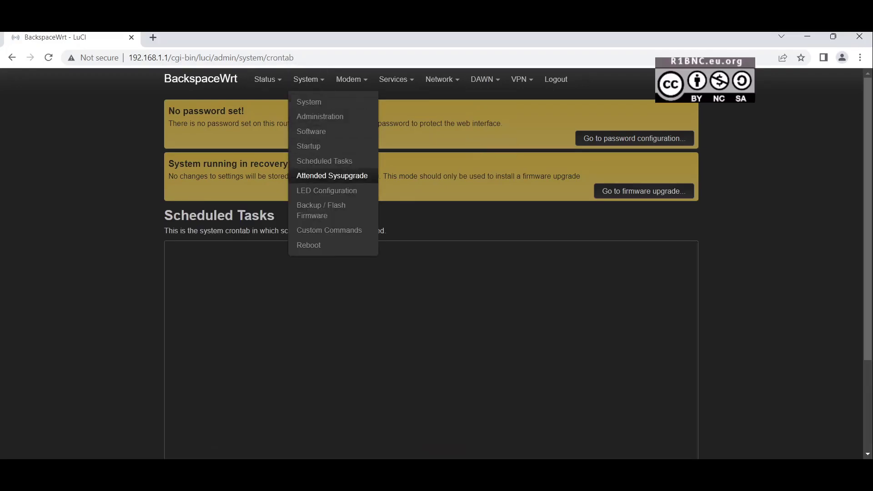
click(332, 175)
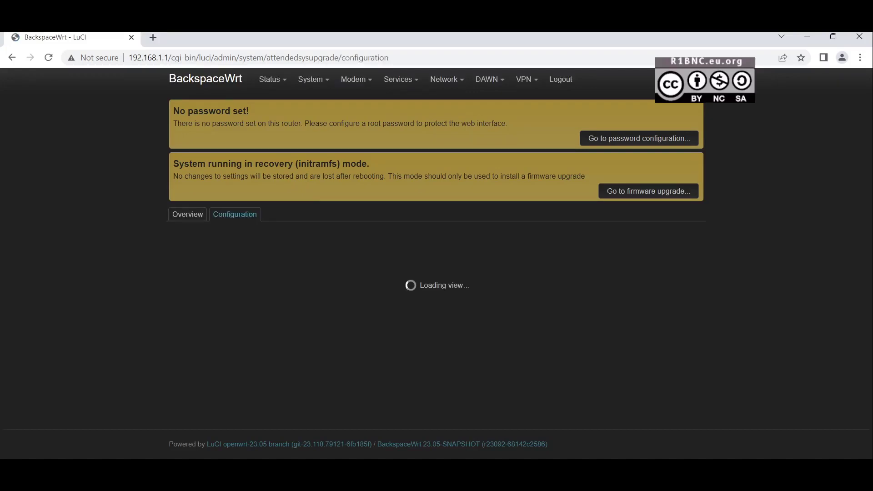
click(182, 214)
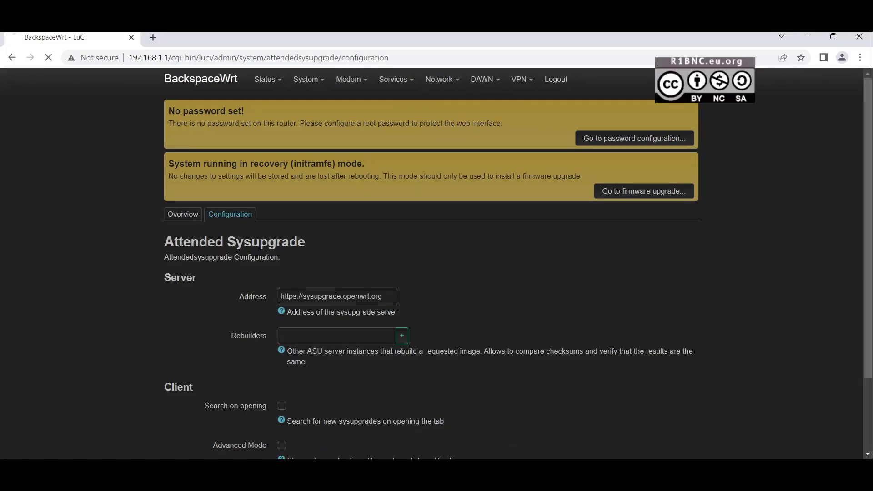
Step: Examine the LED Configuration page, trying the Heartbeat interval trigger in a new blue:modem LED action and dismissing it
mouse_move(313, 80)
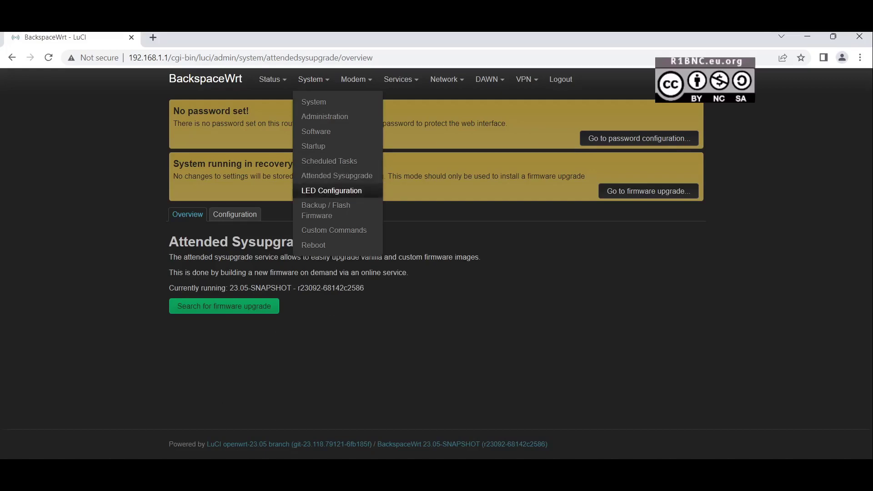
click(331, 190)
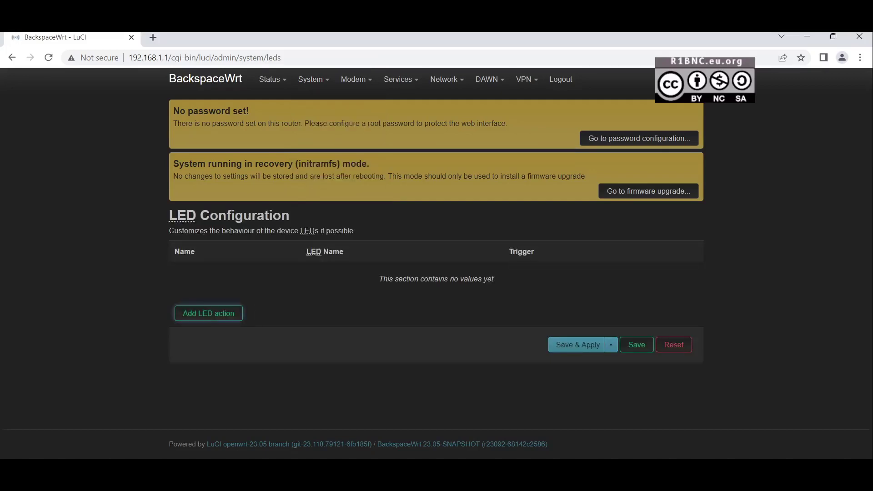
click(208, 313)
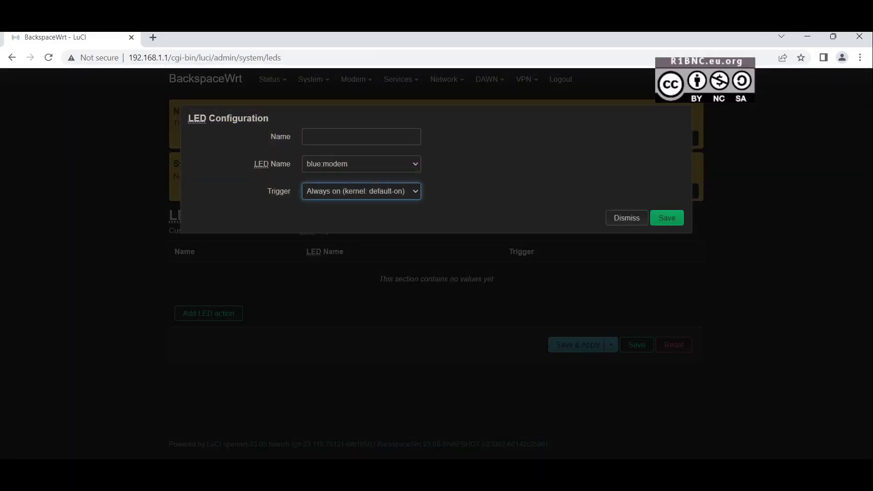
key(Down)
click(360, 164)
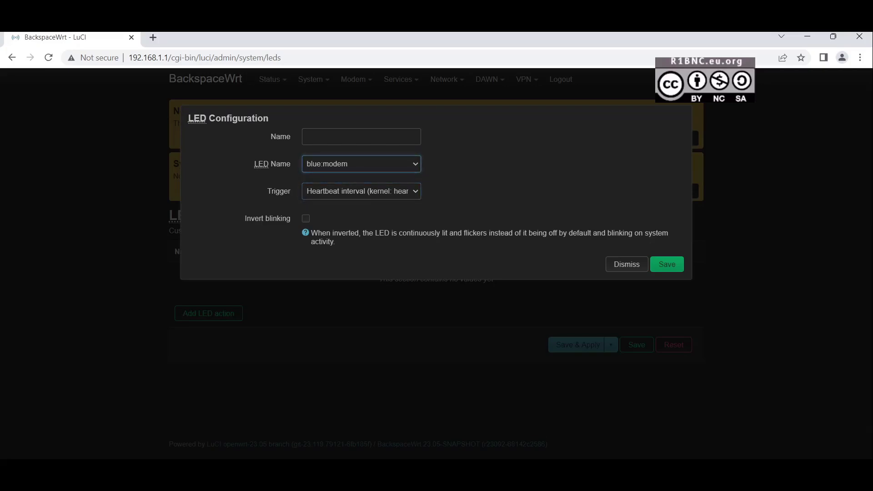
click(626, 264)
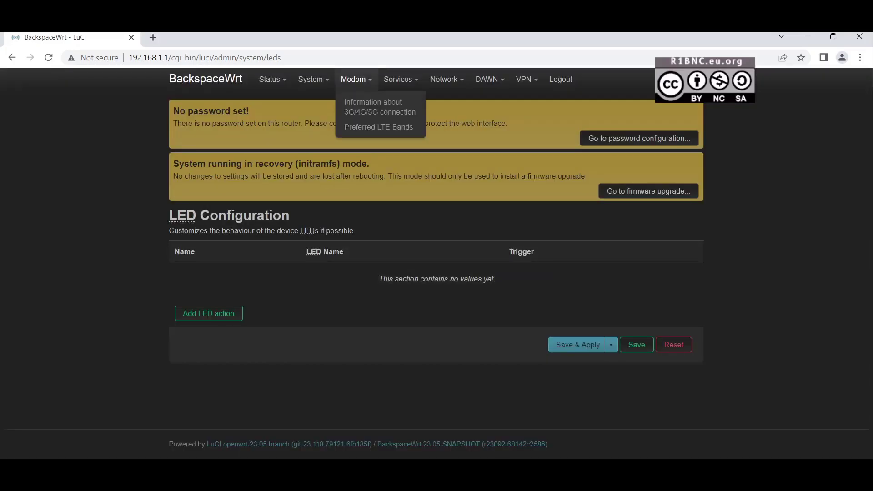
Step: View the Flash operations actions, including the mtdblock choices, then the Custom Commands dashboard and its configuration page
mouse_move(313, 79)
click(325, 210)
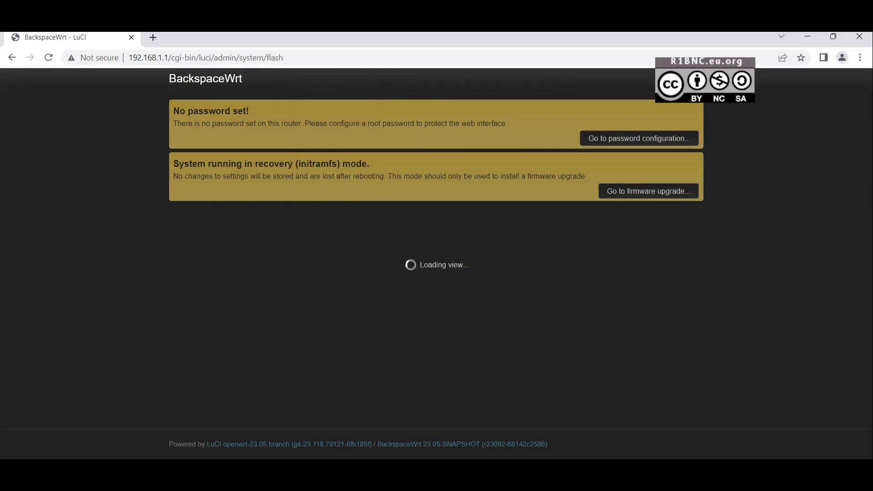
scroll(437, 269, down, 1)
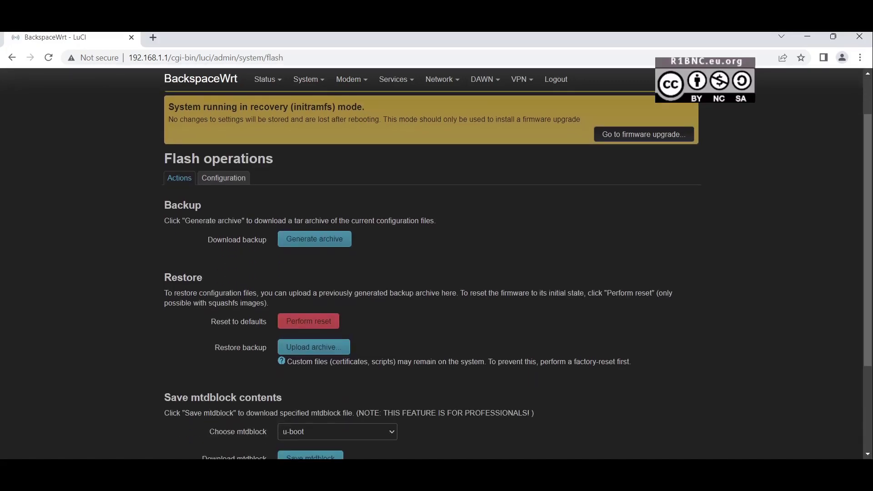
scroll(437, 268, down, 2)
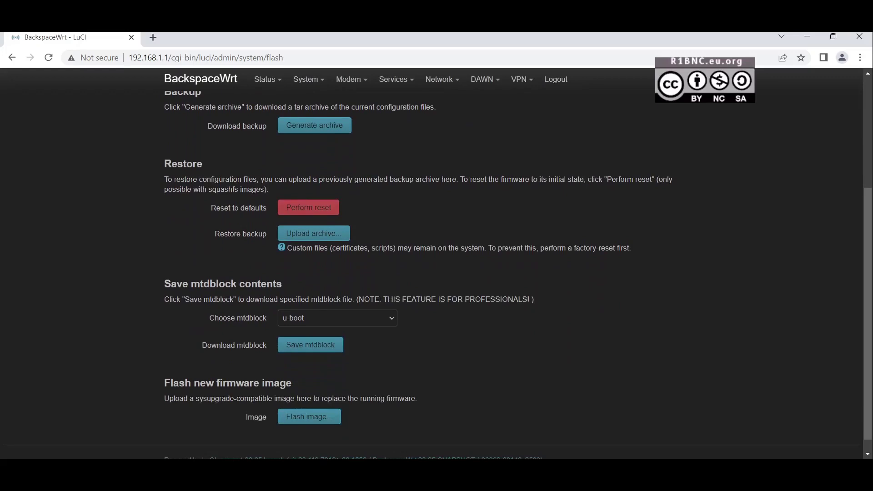
click(337, 317)
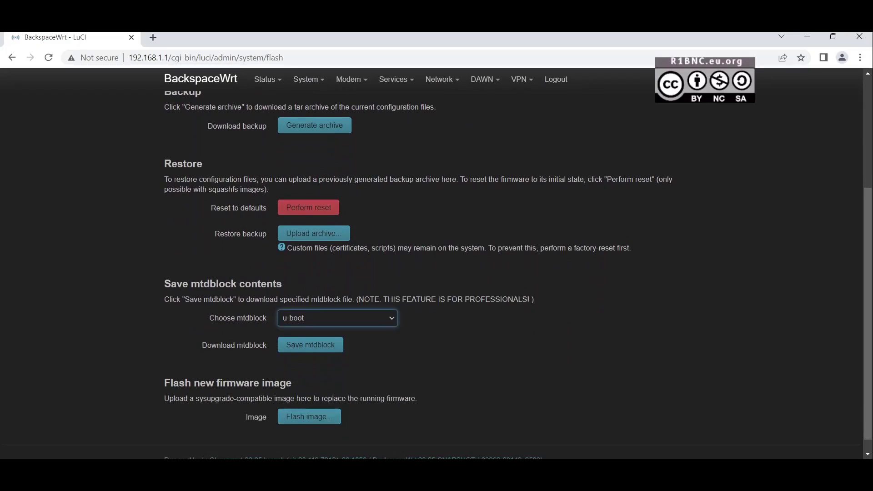
scroll(436, 268, up, 3)
mouse_move(305, 79)
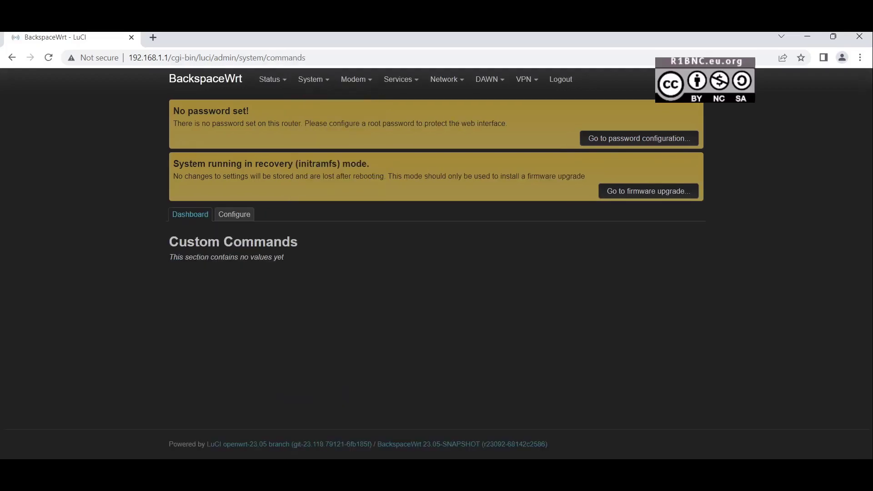
click(234, 214)
Step: View the 3ginfo-lite modem details, its configuration with the available network interfaces, and the USB debug information
mouse_move(356, 79)
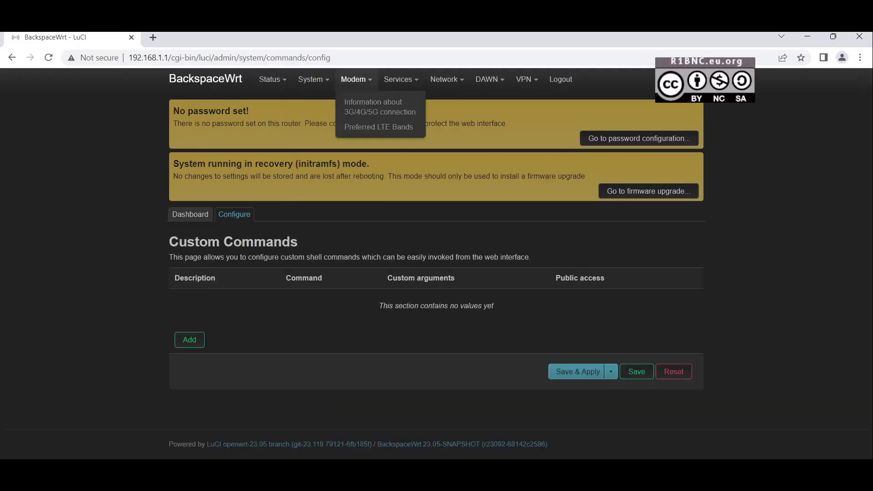
click(379, 107)
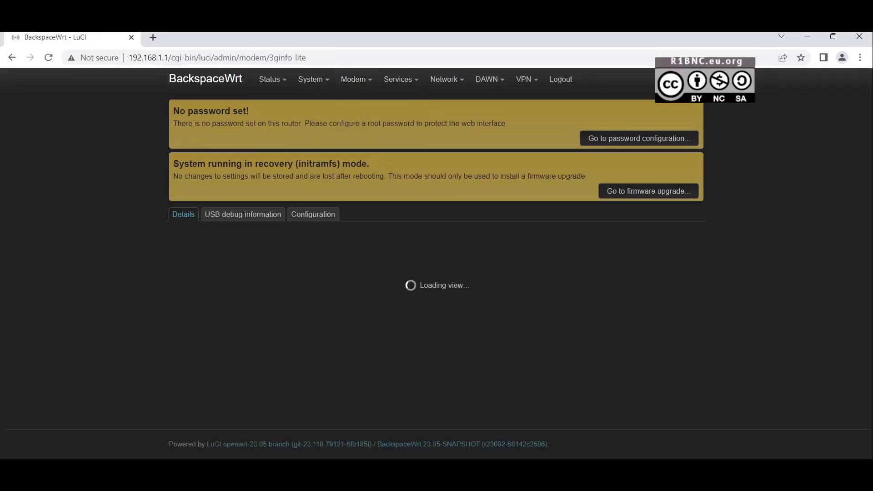
click(313, 214)
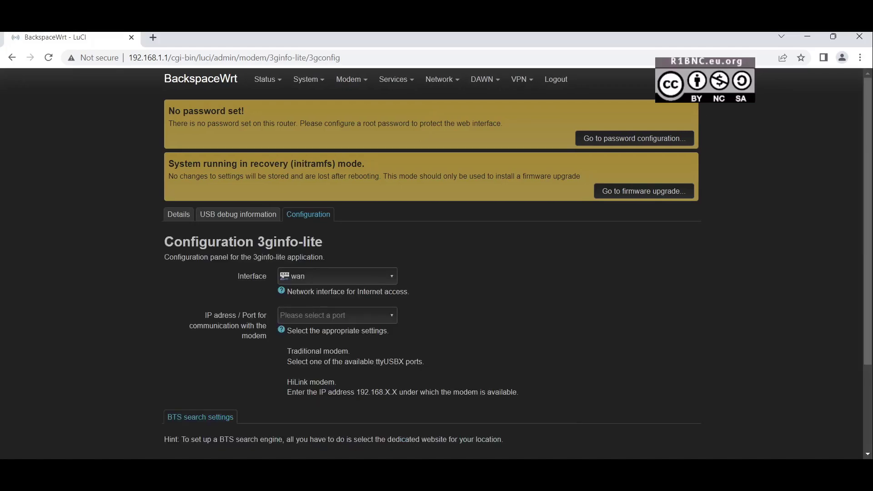
click(337, 276)
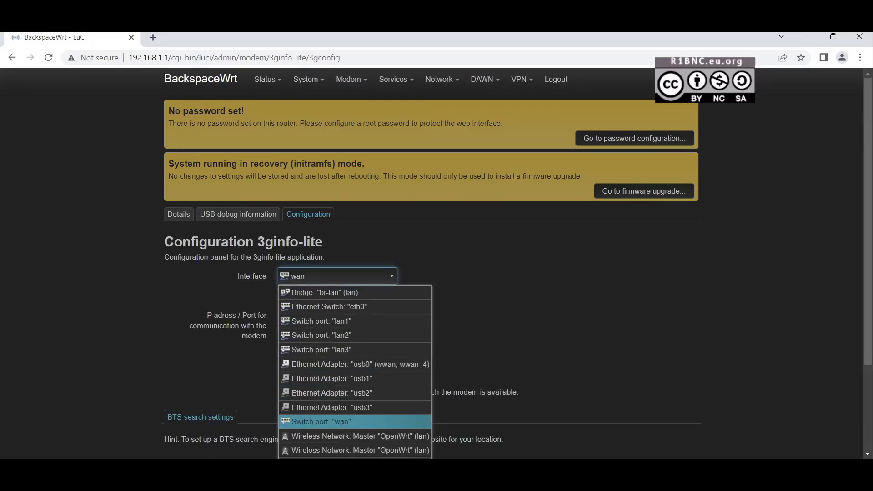
click(337, 276)
click(237, 214)
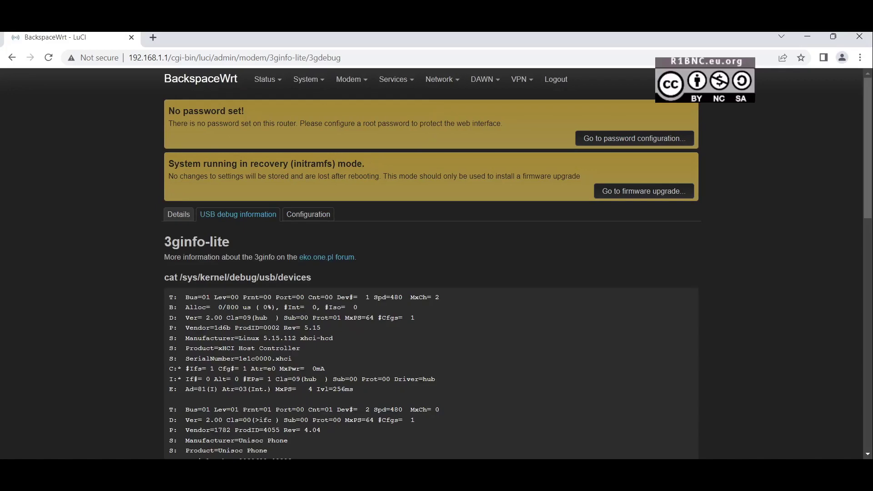
Step: Examine the Preferred LTE Bands page, including the selectable modem bands and the additional options
mouse_move(351, 80)
click(359, 121)
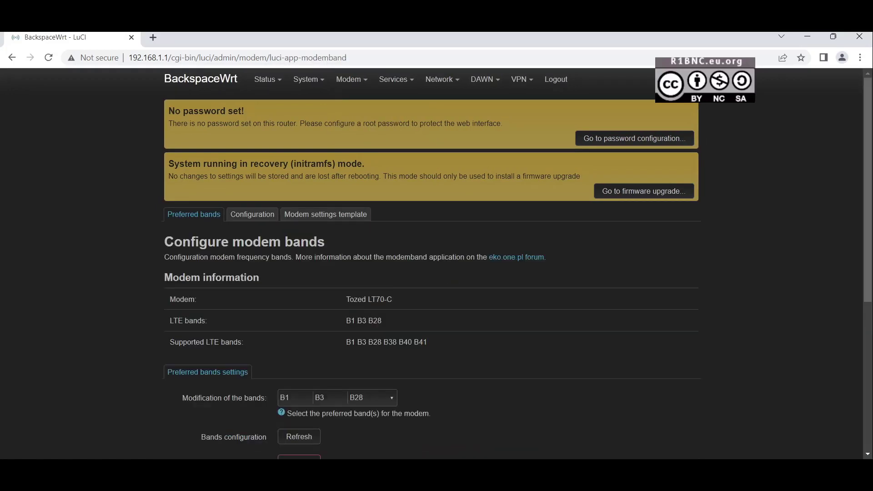
click(337, 397)
scroll(431, 264, down, 2)
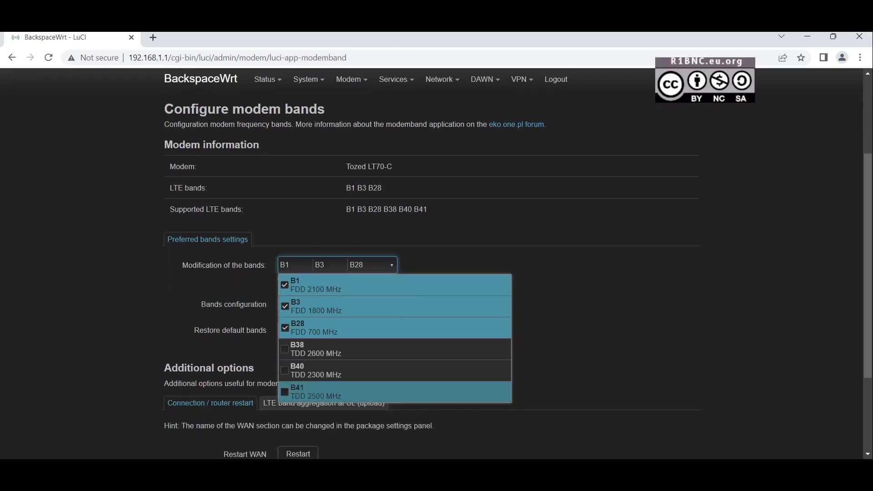
key(Escape)
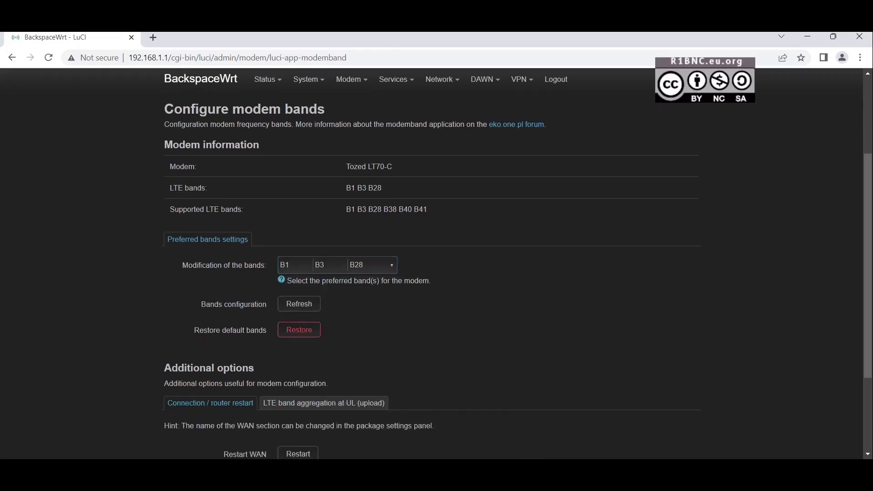
scroll(431, 264, down, 2)
scroll(431, 264, up, 4)
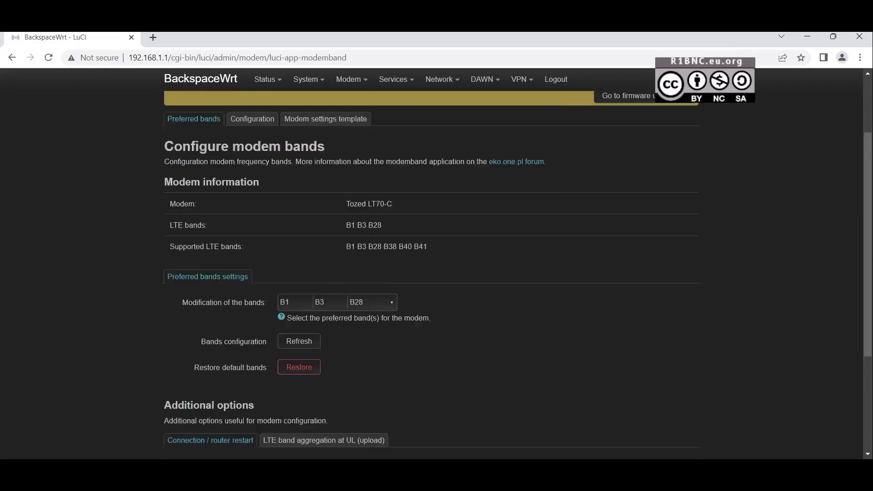
Step: View the Wifi Schedule service's global settings and schedule events
mouse_move(351, 79)
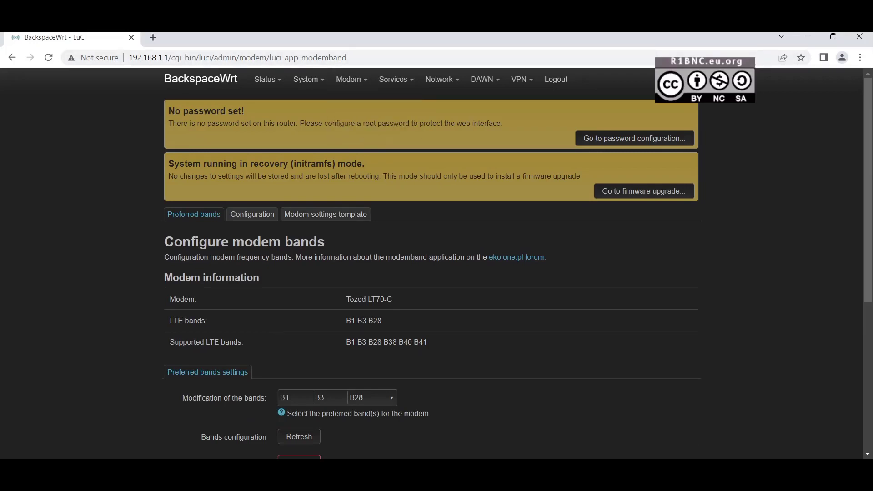
mouse_move(396, 79)
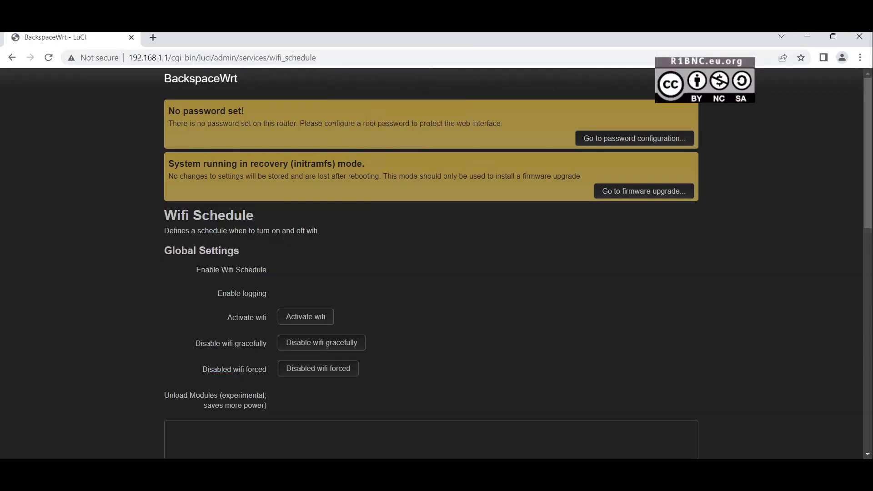
scroll(516, 273, down, 5)
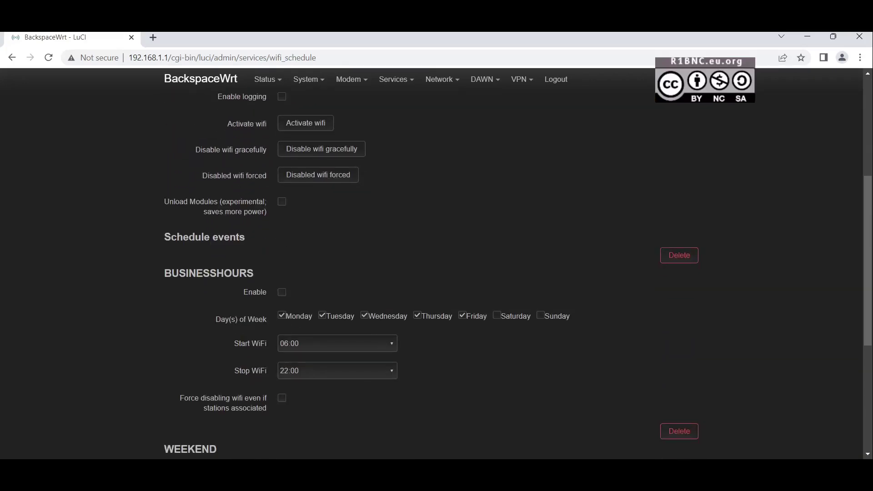
scroll(431, 263, up, 5)
Step: View the Netlink Bandwidth Monitor's Traffic Distribution and Application Protocols charts
click(413, 116)
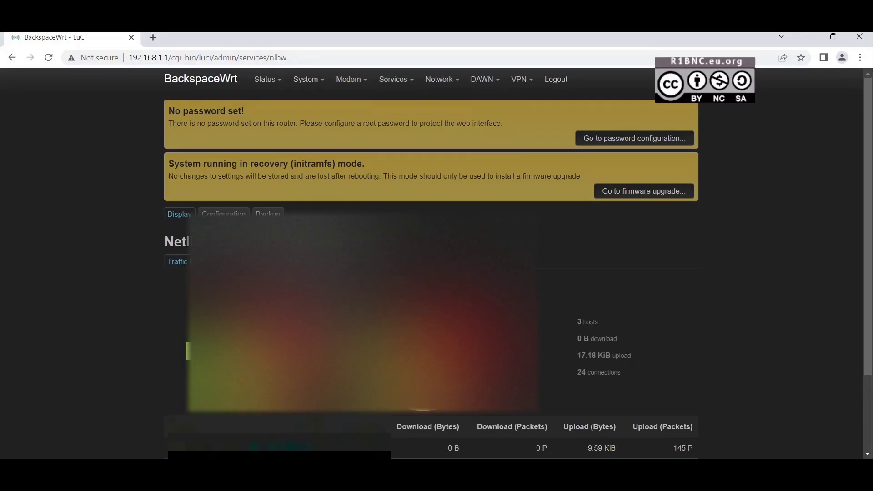
scroll(432, 263, down, 2)
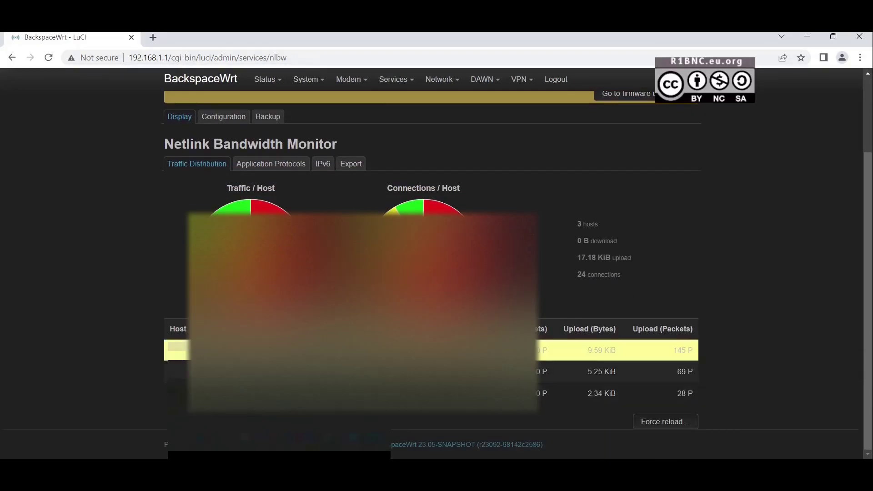
click(270, 164)
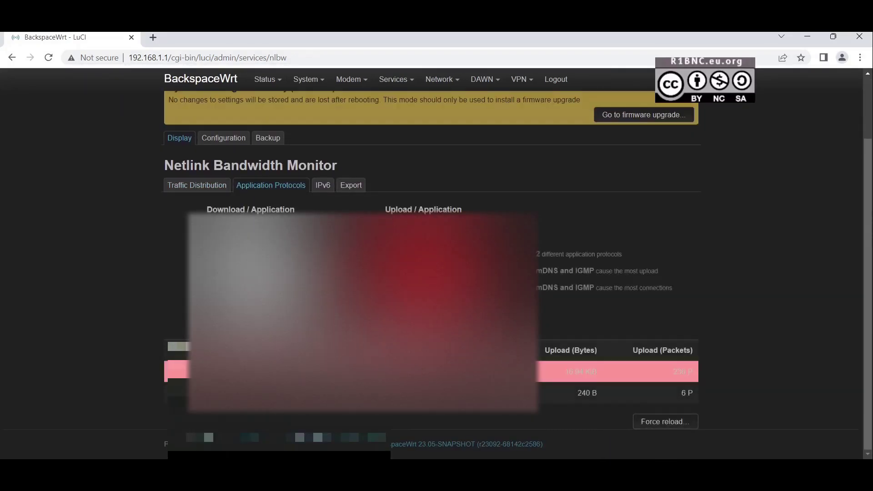
scroll(432, 264, up, 1)
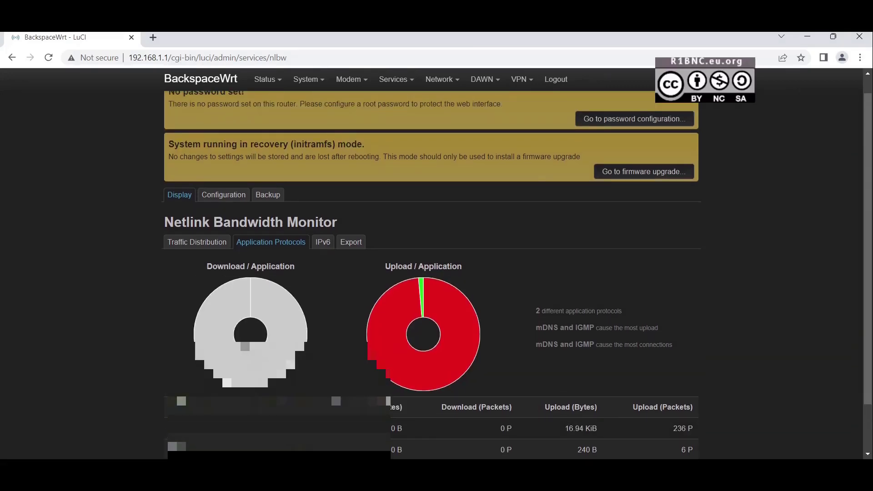
Step: View the banIP service's Overview page, covering its information and general settings
mouse_move(396, 79)
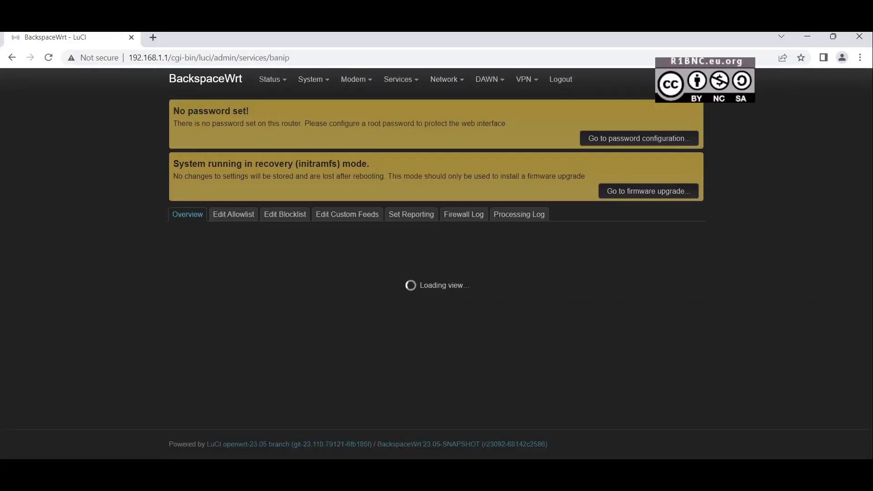
scroll(432, 273, down, 1)
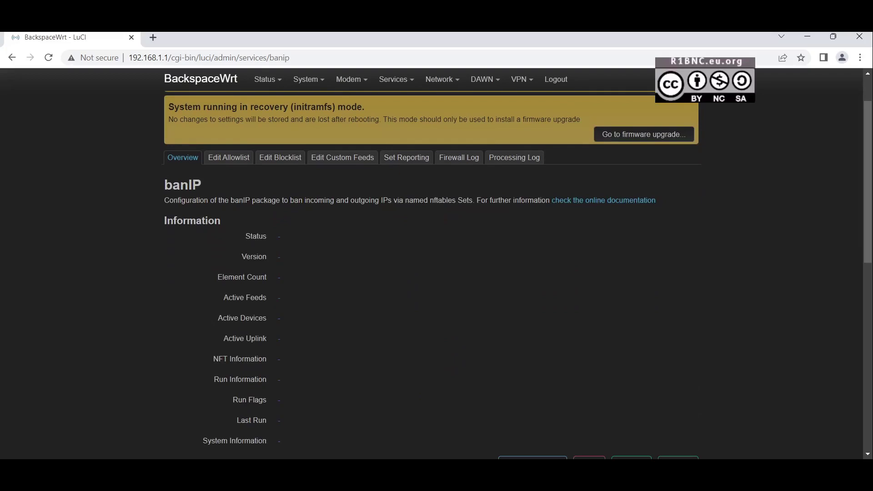
scroll(431, 273, down, 10)
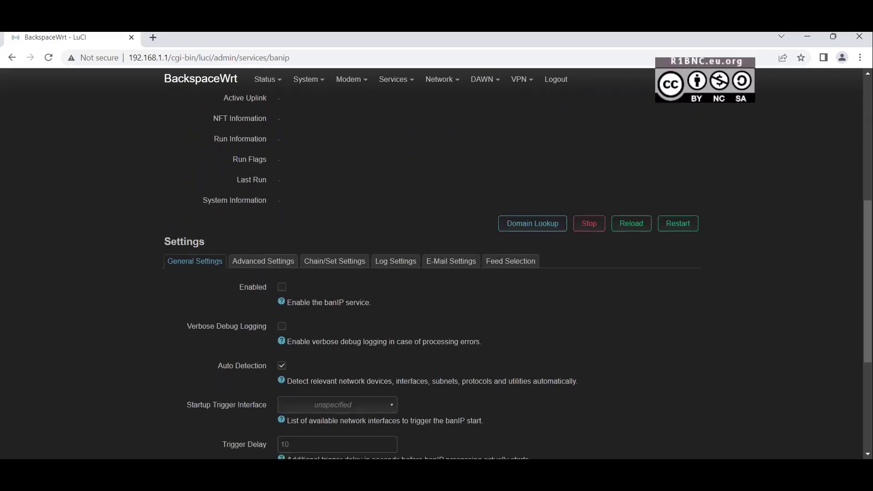
scroll(517, 270, up, 10)
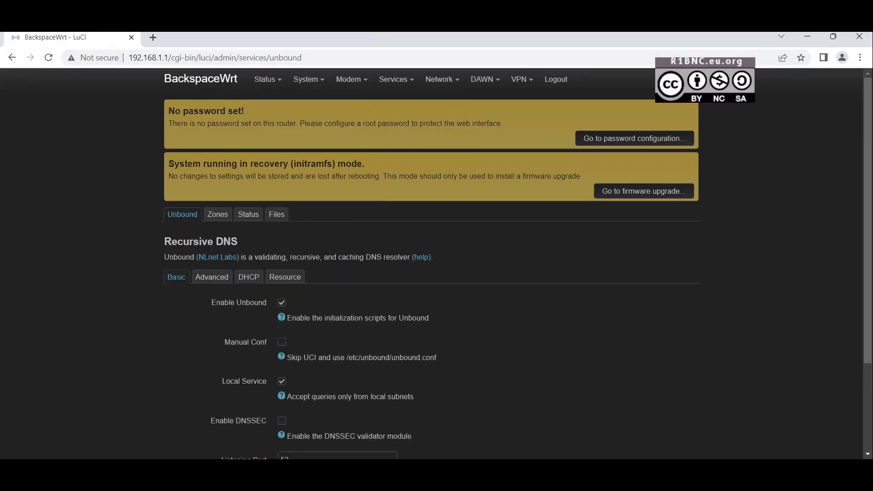
Step: View the Unbound Recursive DNS Basic and Advanced settings and its Status statistics page
scroll(248, 214, down, 3)
scroll(212, 220, up, 1)
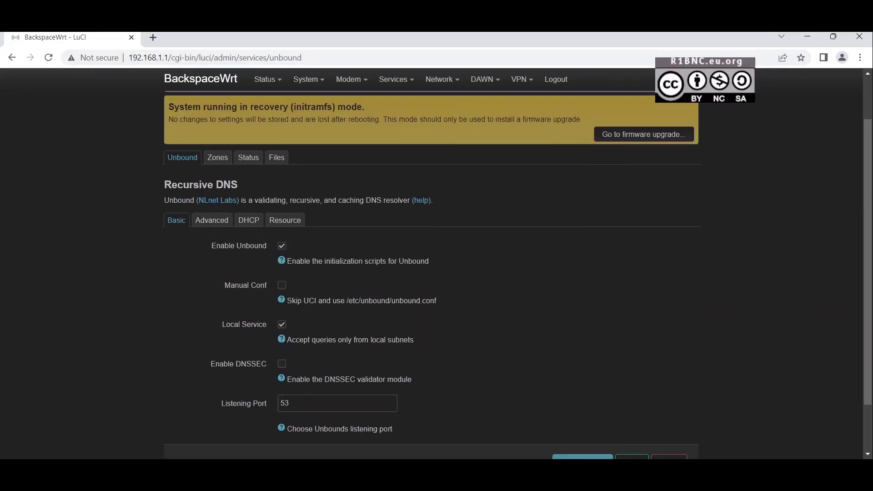
click(211, 220)
scroll(285, 220, up, 1)
click(248, 215)
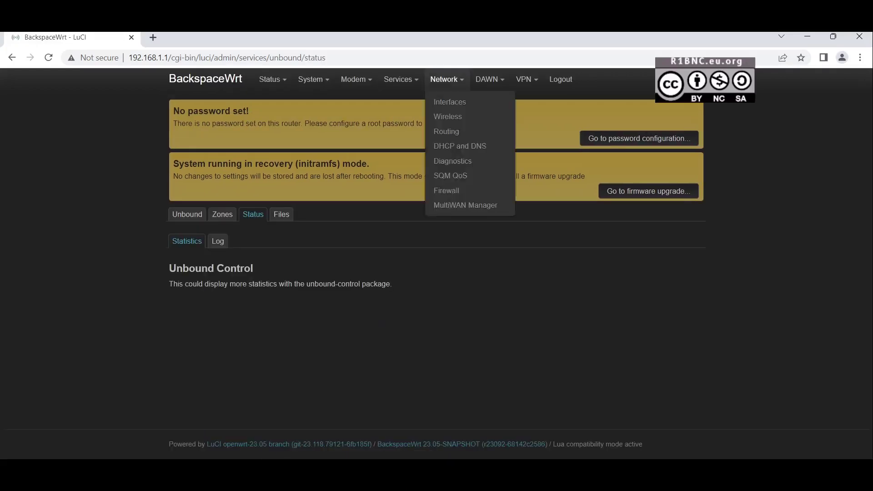
Step: View the network Interfaces overview and the list of network devices
mouse_move(446, 79)
click(449, 102)
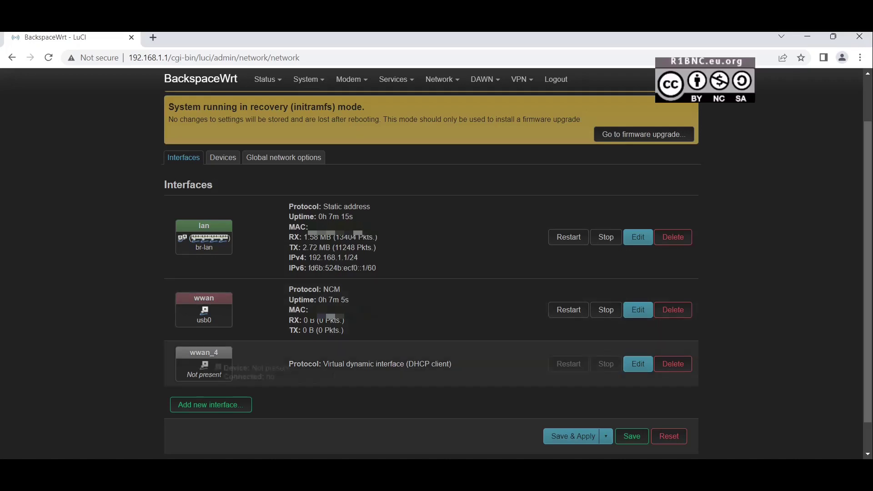
click(222, 158)
Step: Open the radio0 "OpenWrt" wireless network for editing and examine its operating frequency and maximum transmit power settings
mouse_move(441, 79)
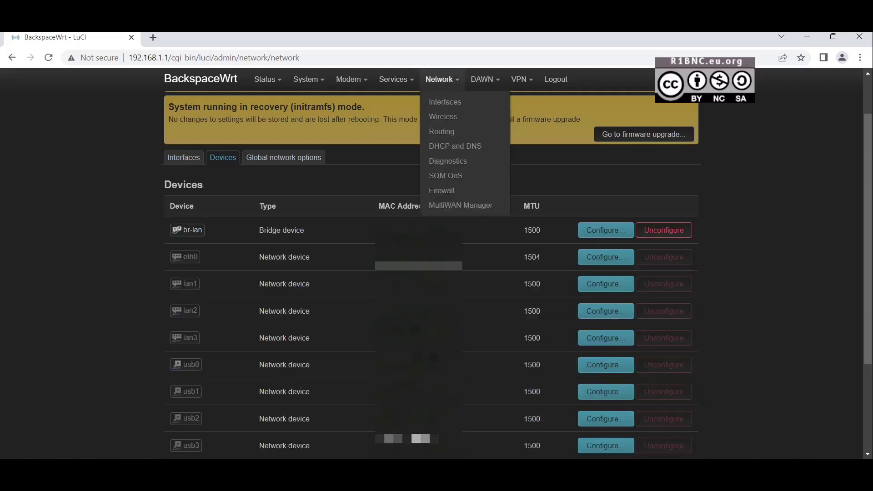
click(443, 116)
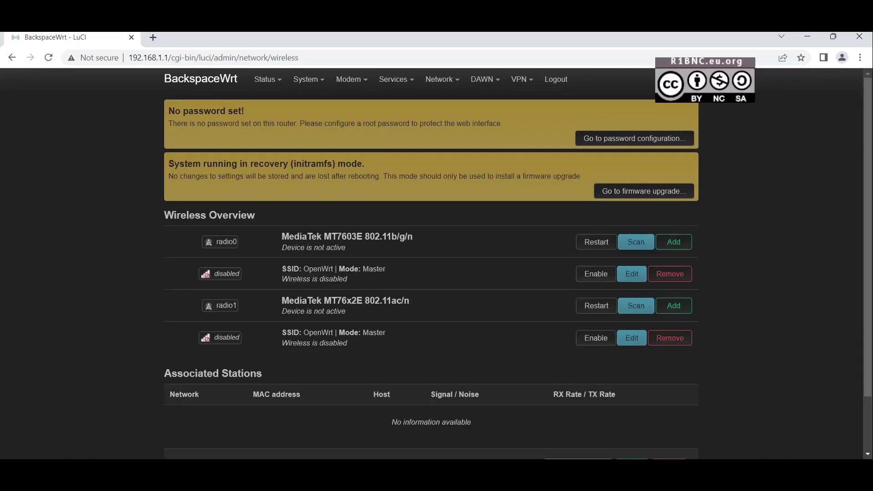
click(632, 274)
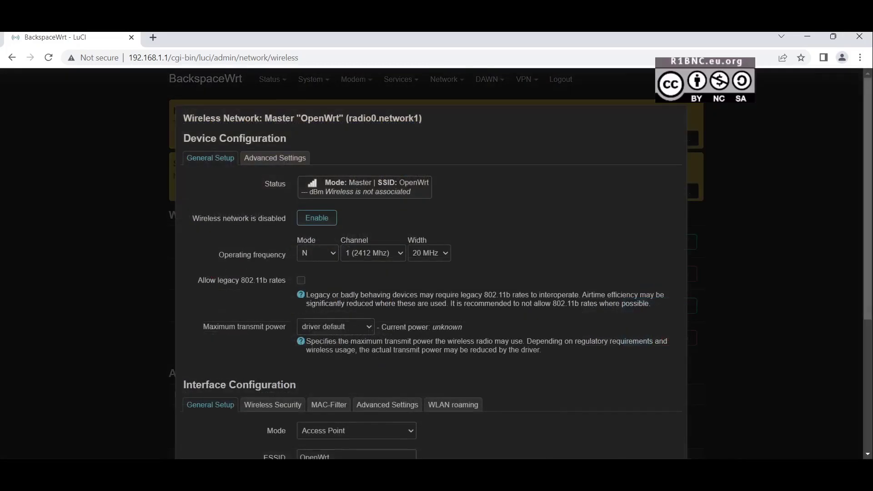
key(Tab)
key(Tab)
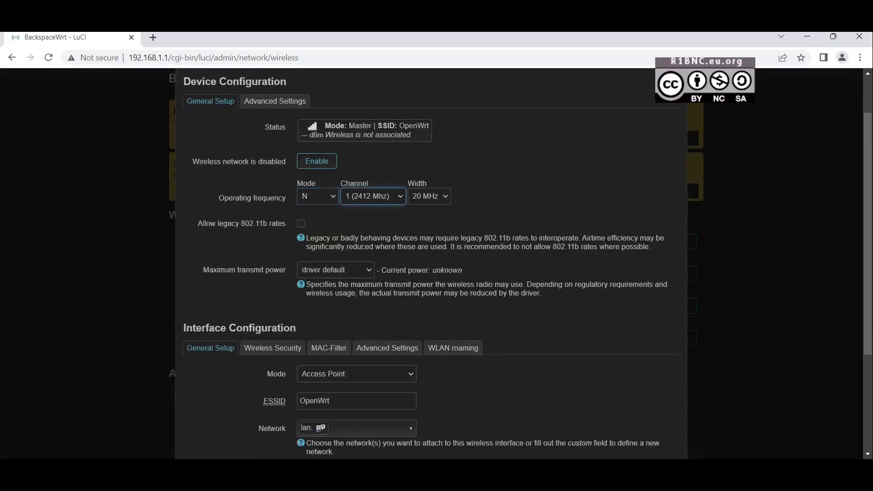
key(Tab)
key(Tab)
key(Tab)
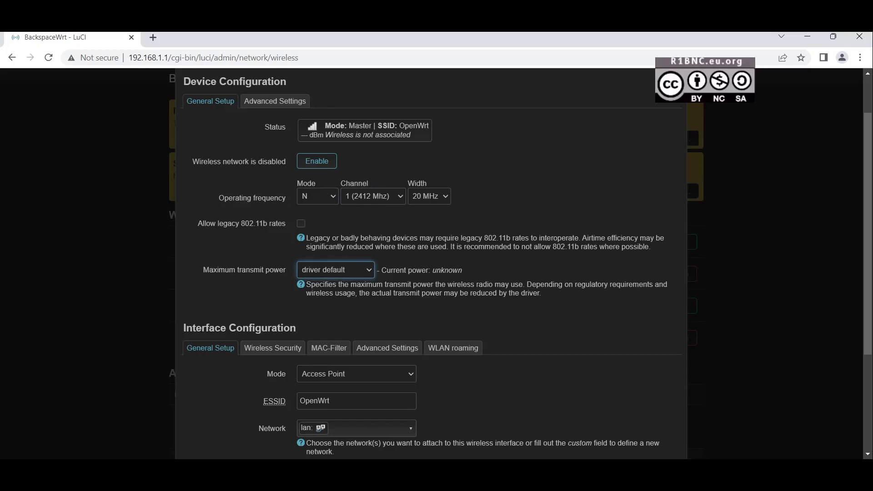
key(shift+Tab)
key(shift+Tab)
scroll(431, 264, down, 3)
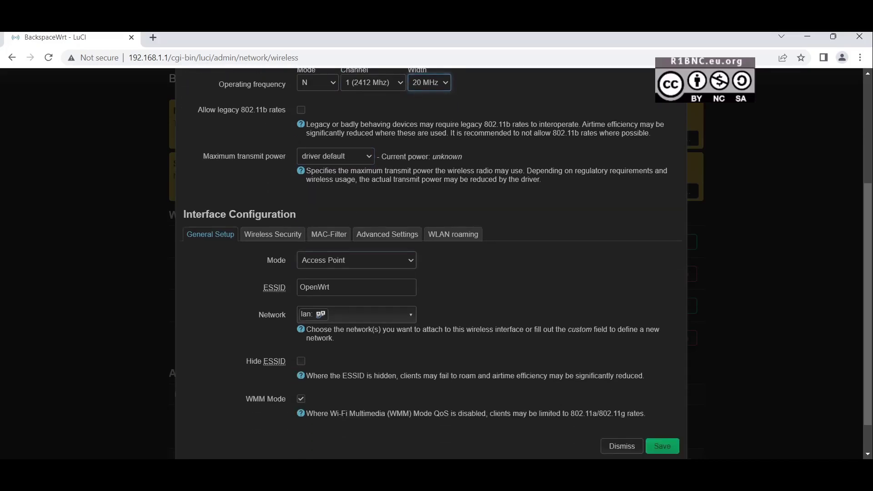
Step: Check the radio0 network's interface mode and select WPA3-SAE (strong security) as its encryption
click(356, 260)
click(272, 234)
click(356, 370)
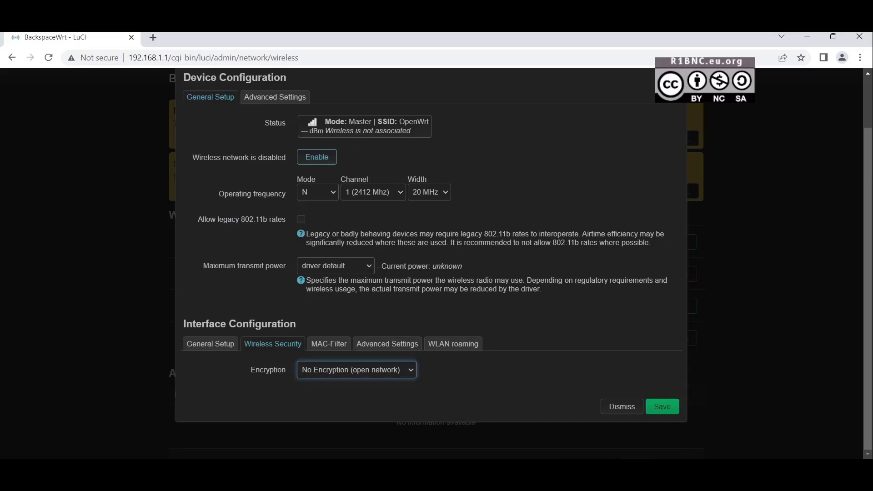
key(Down)
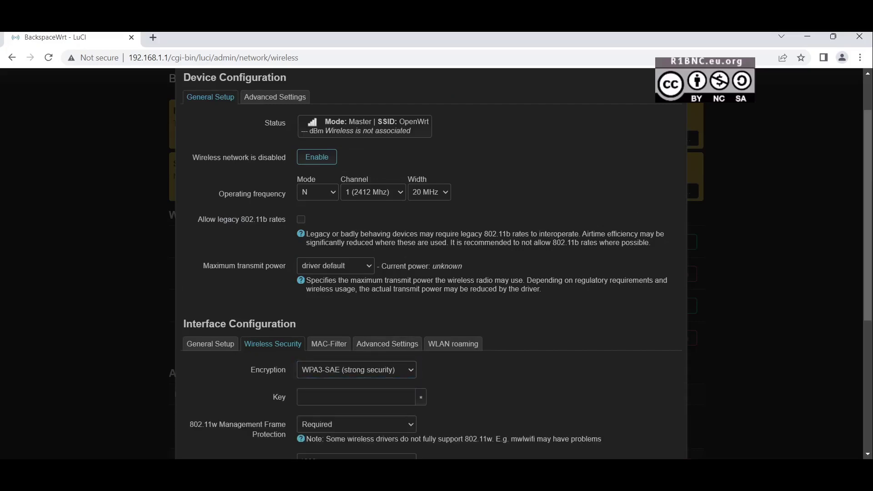
Step: View the radio0 network's MAC-Filter, advanced interface and WLAN roaming settings, and dismiss the configuration without saving
scroll(430, 264, down, 1)
click(329, 287)
click(387, 344)
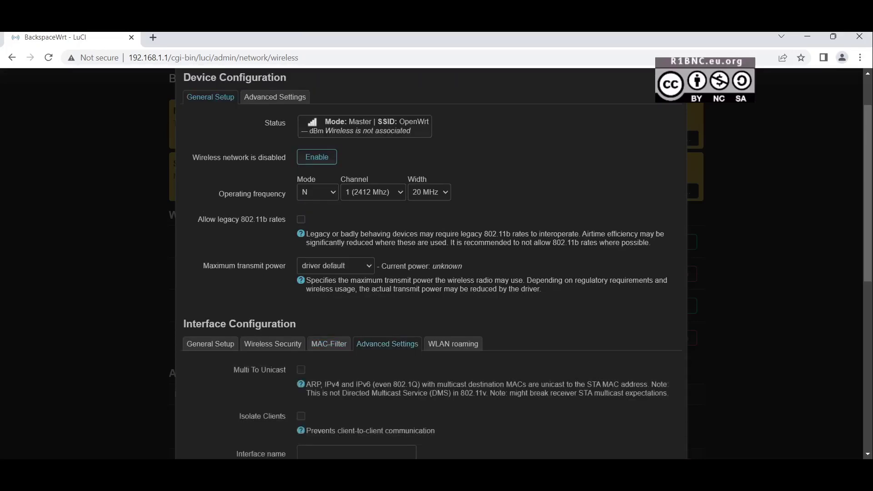
click(453, 343)
scroll(430, 264, down, 3)
scroll(432, 263, down, 3)
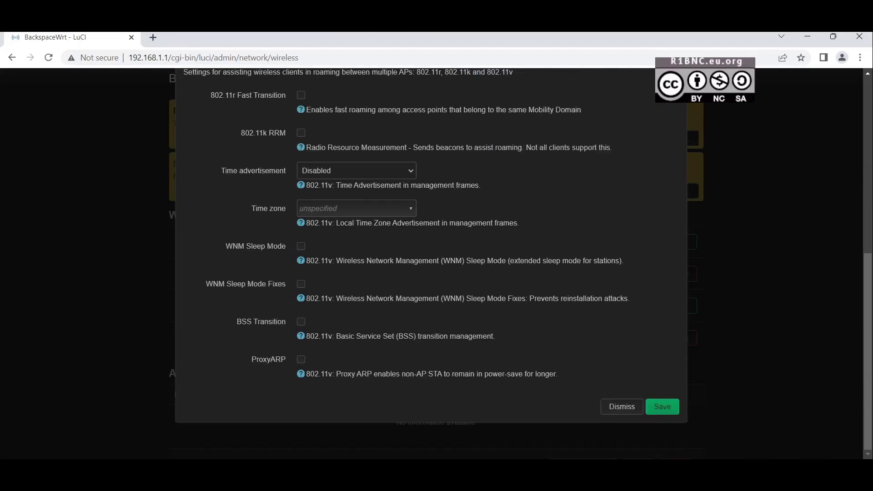
click(621, 406)
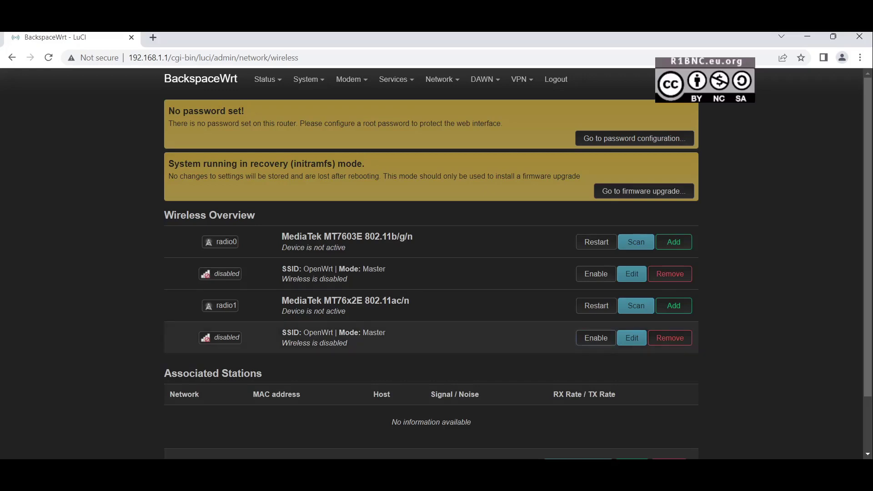
Step: Open the radio1 "OpenWrt" wireless network for editing and examine its operating frequency, transmit power and interface mode
key(Return)
key(Tab)
key(Tab)
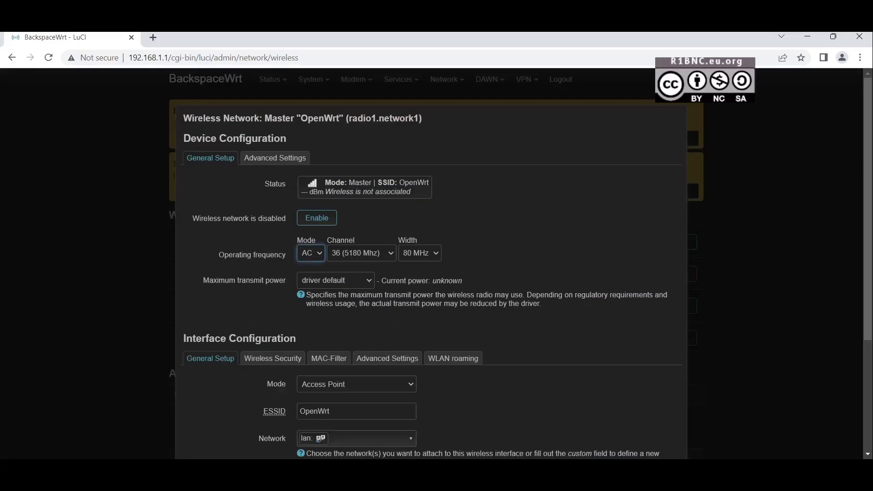
key(Tab)
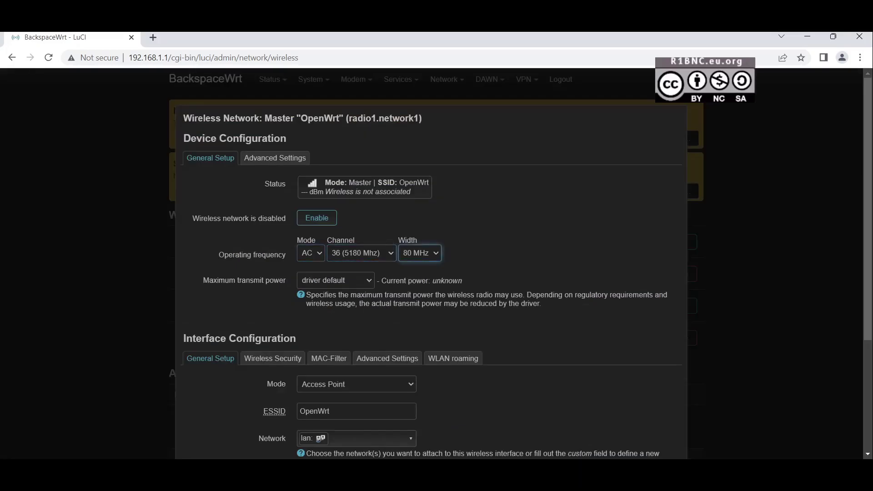
key(Tab)
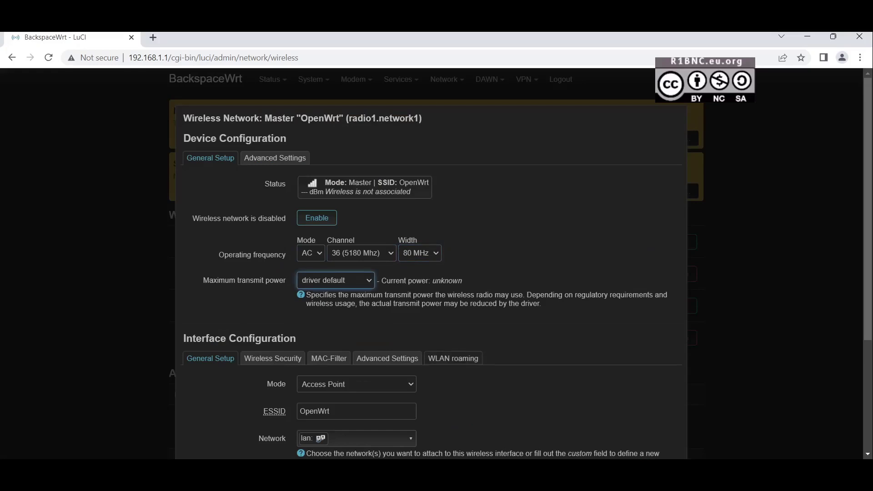
scroll(430, 263, down, 4)
click(356, 221)
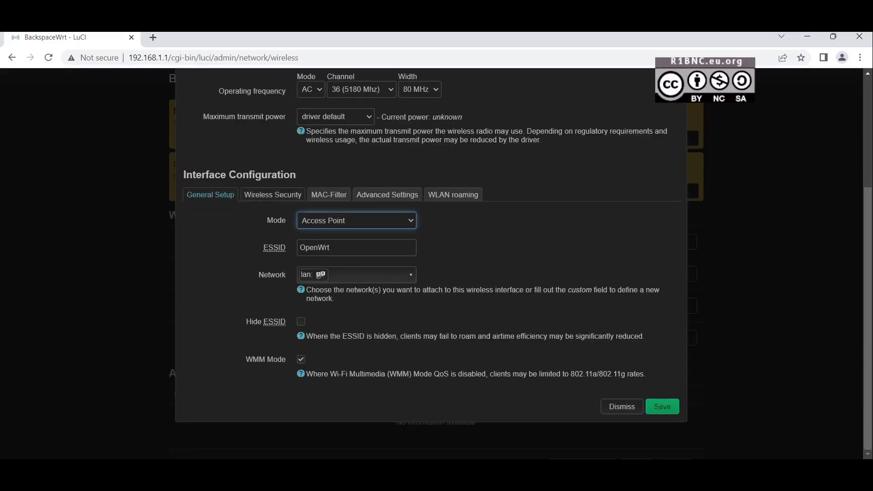
Step: View the radio1 network's wireless security, MAC-Filter, advanced interface and WLAN roaming settings, and dismiss the configuration without saving
click(272, 194)
key(Tab)
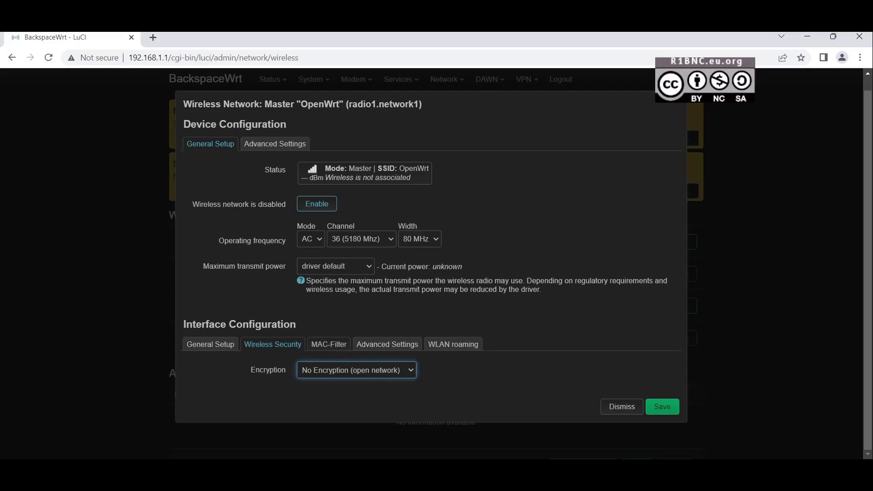
click(329, 344)
click(387, 344)
key(Return)
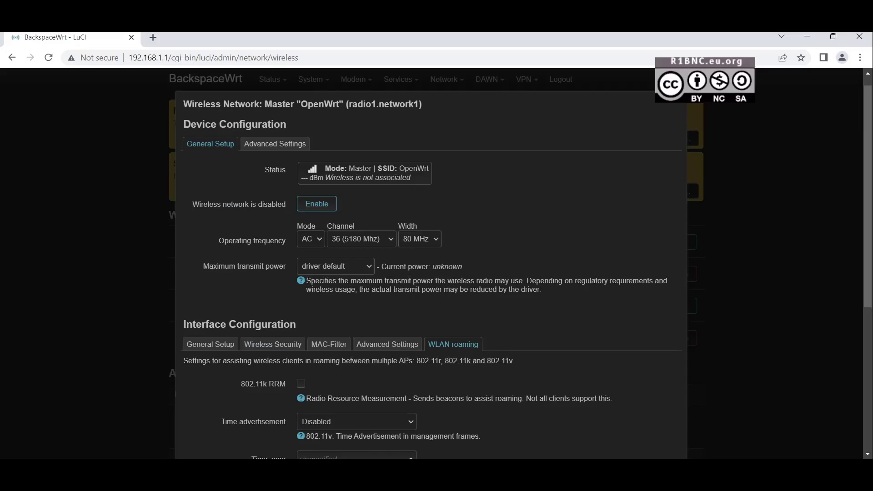
scroll(430, 263, down, 5)
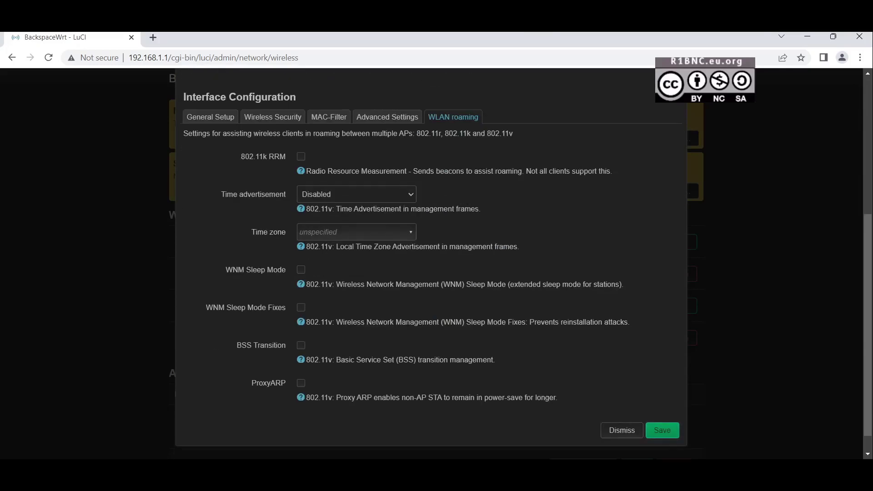
click(621, 430)
Step: View the static IPv4 routes on the Routing page and the general settings of DHCP and DNS
mouse_move(441, 79)
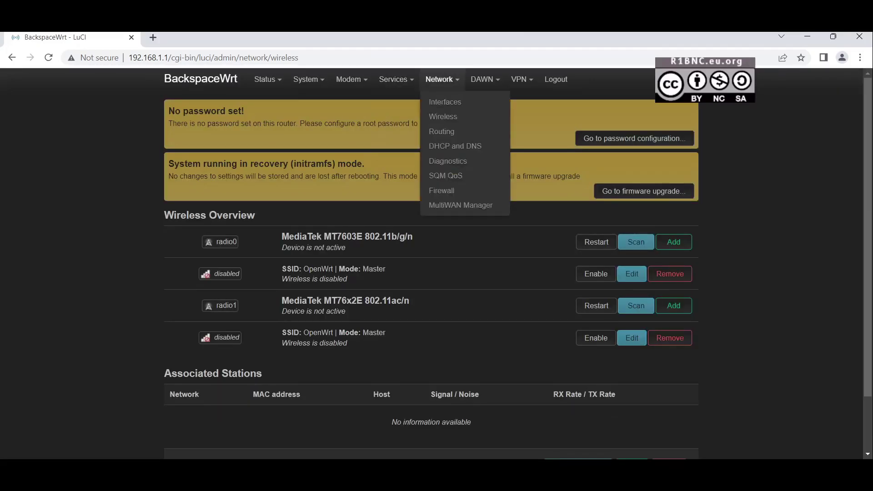
key(Return)
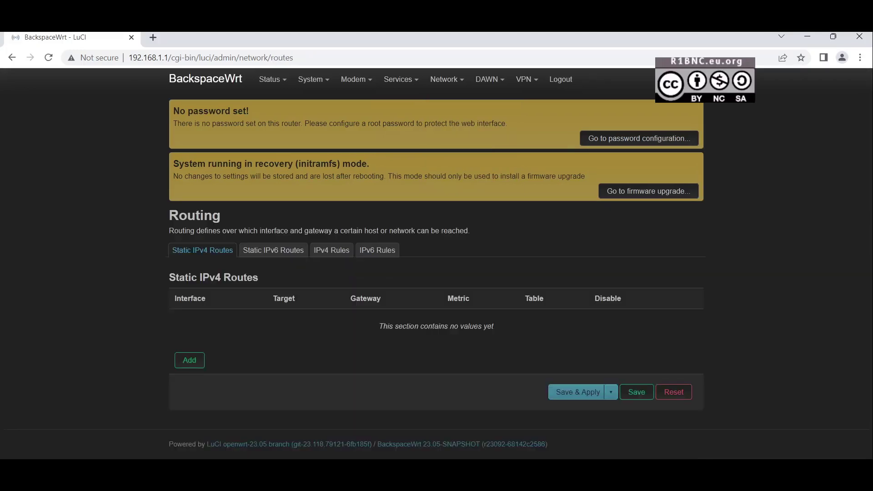
click(457, 146)
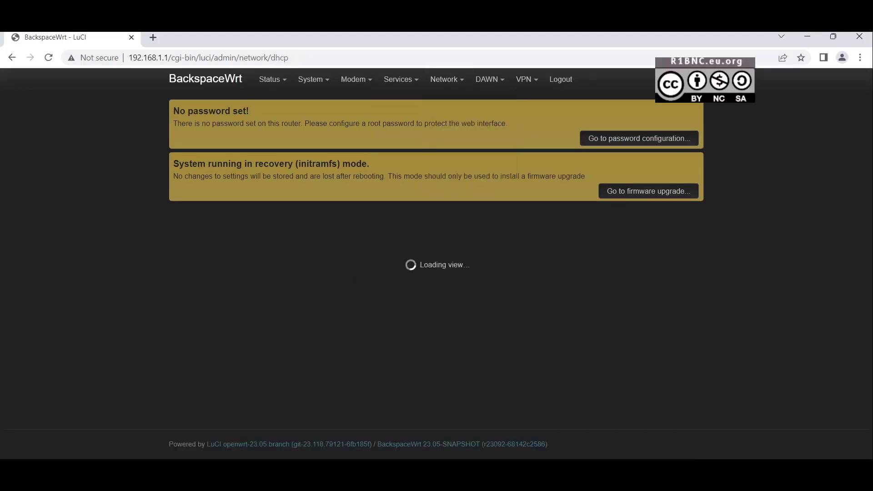
scroll(436, 264, down, 3)
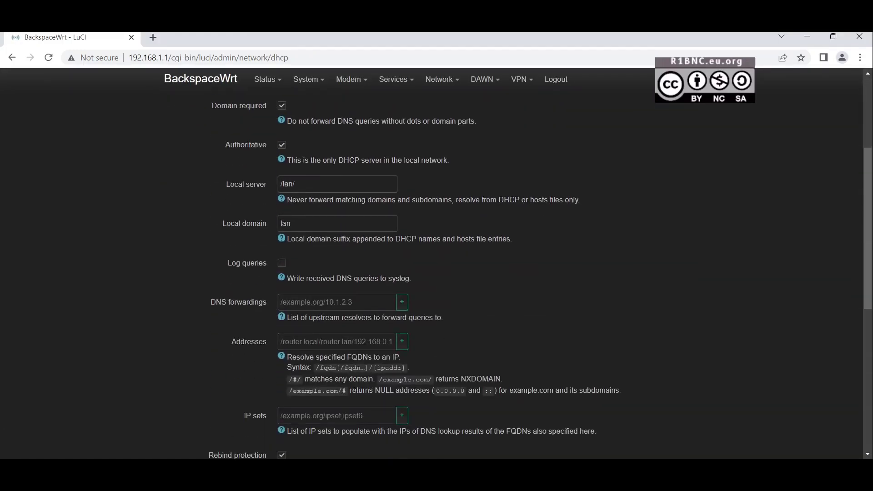
scroll(436, 263, down, 6)
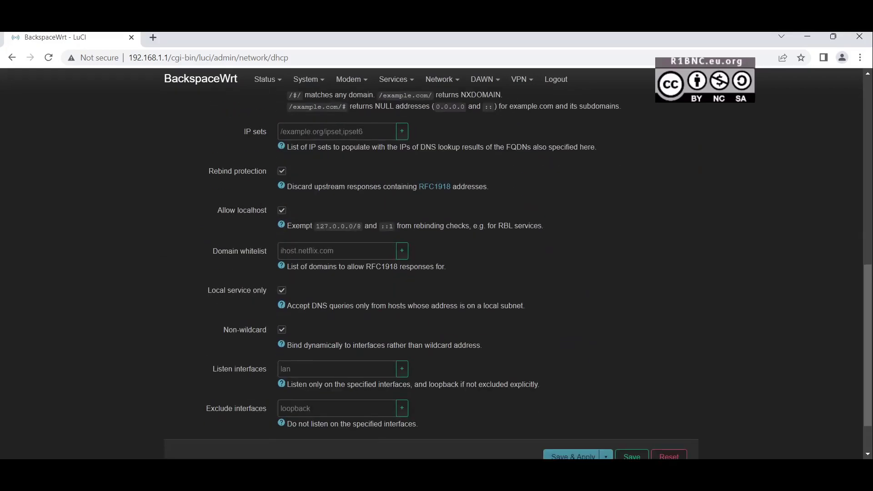
scroll(437, 264, up, 9)
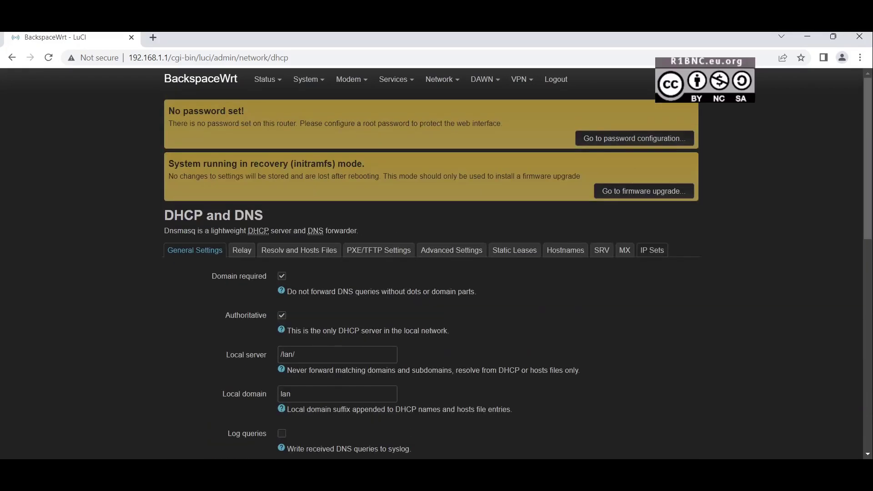
Step: View the network Diagnostics page and the SQM QoS basic and queue discipline settings
mouse_move(439, 79)
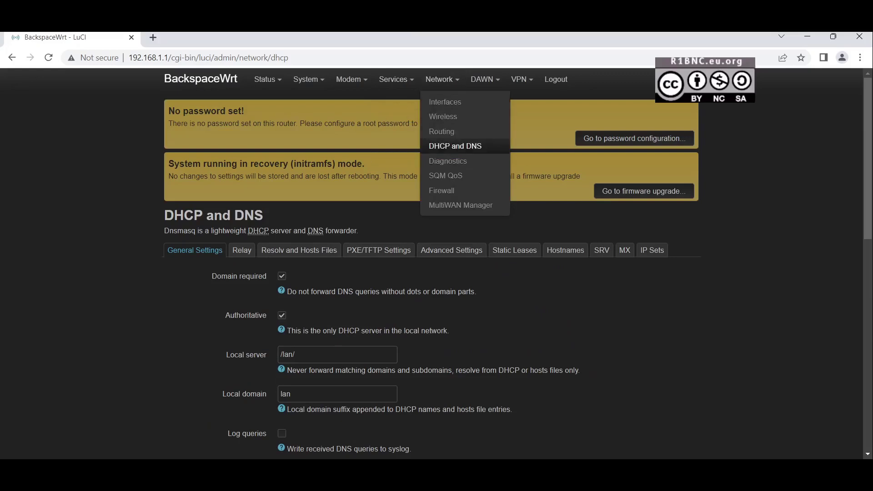
click(448, 161)
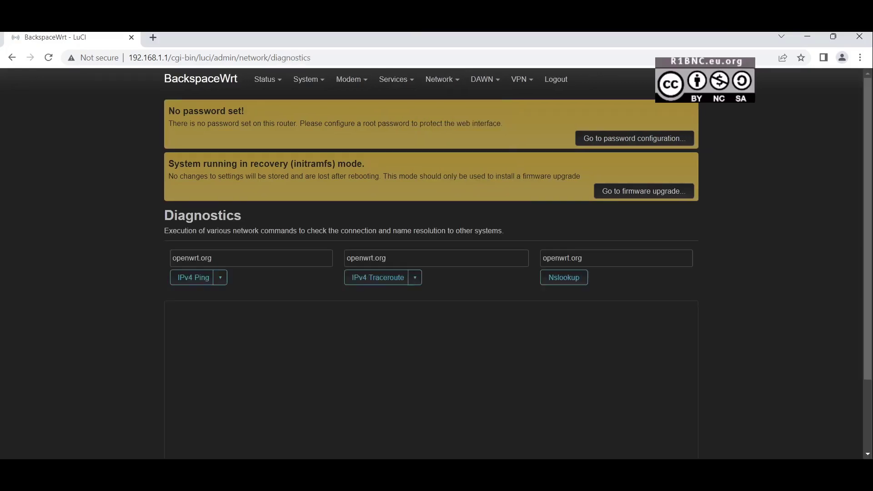
mouse_move(438, 79)
click(446, 176)
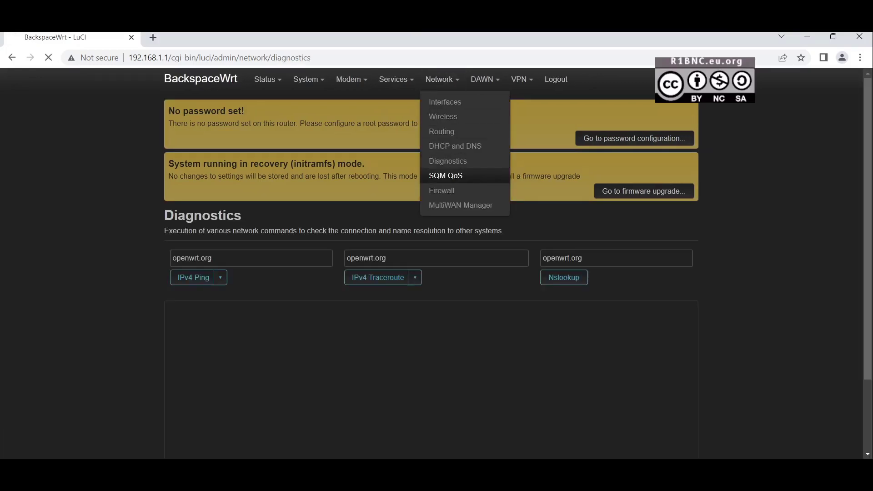
scroll(336, 228, down, 3)
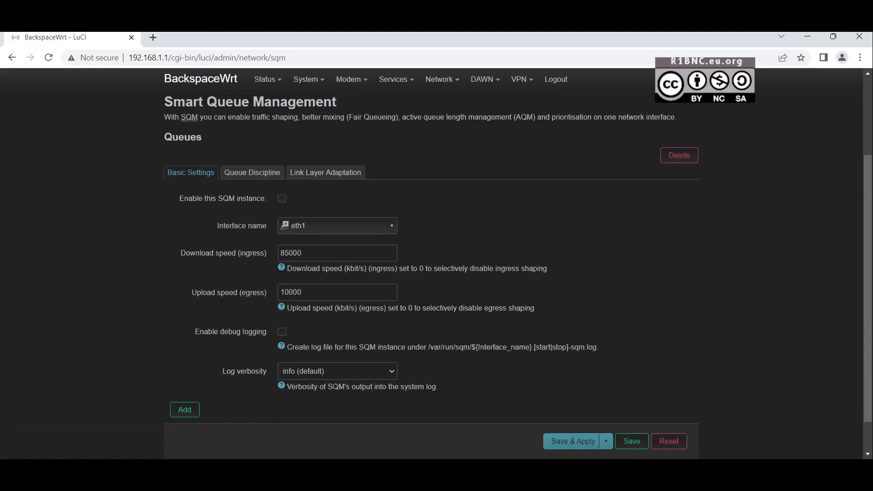
click(337, 225)
click(337, 220)
click(251, 167)
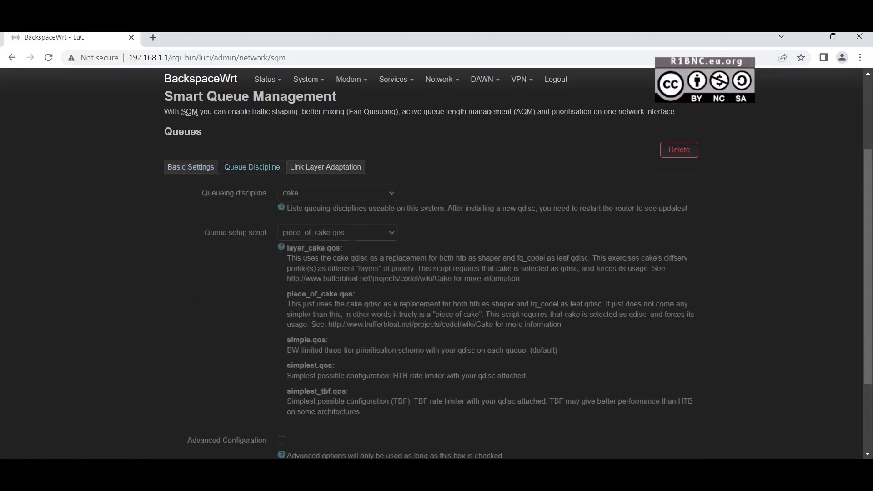
click(336, 193)
click(337, 232)
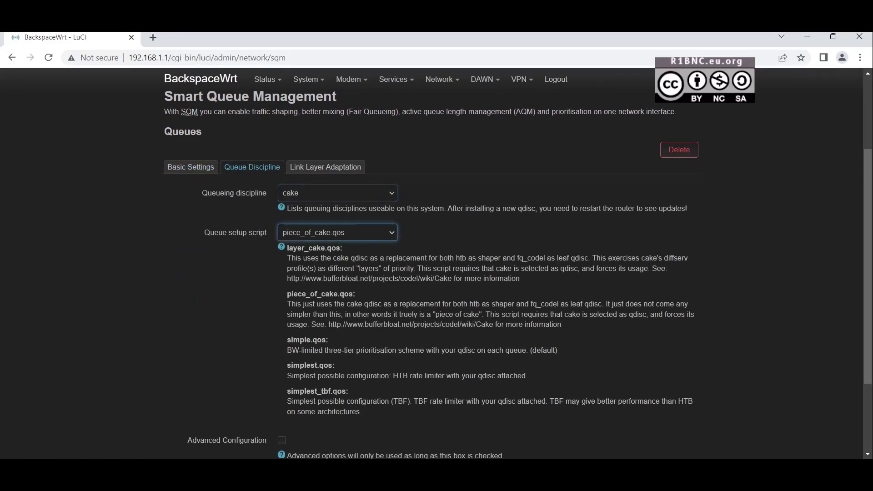
click(190, 167)
Step: View the Firewall's general zone settings and its Port Forwards page
mouse_move(441, 79)
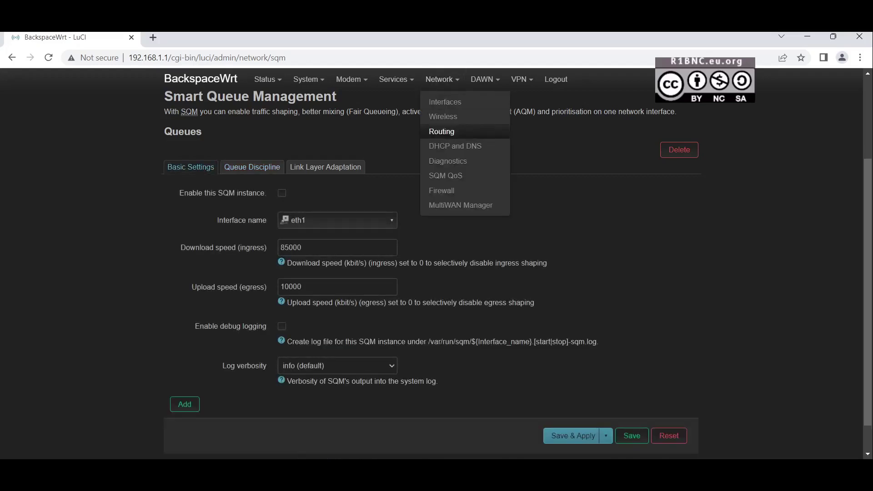
click(442, 190)
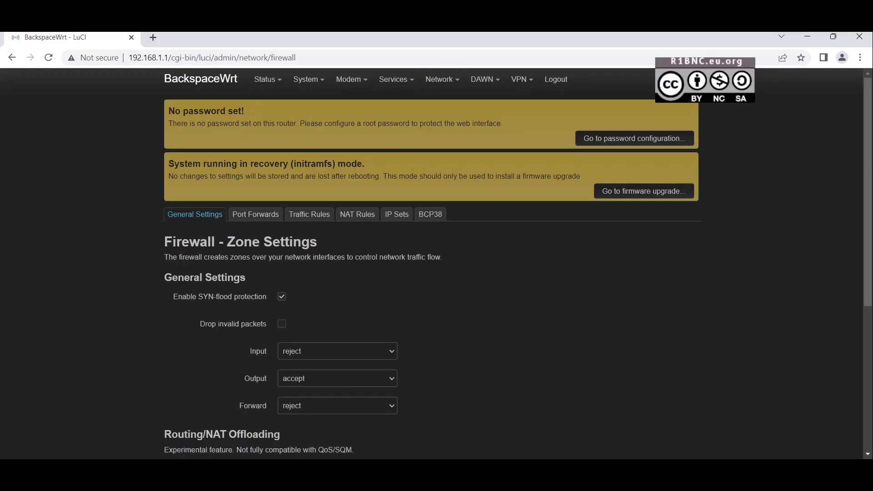
scroll(431, 263, down, 1)
scroll(430, 272, up, 2)
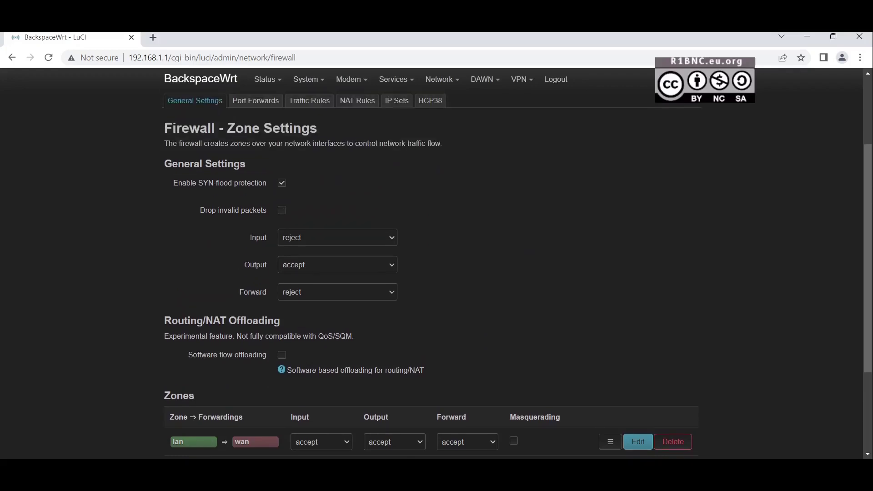
click(255, 100)
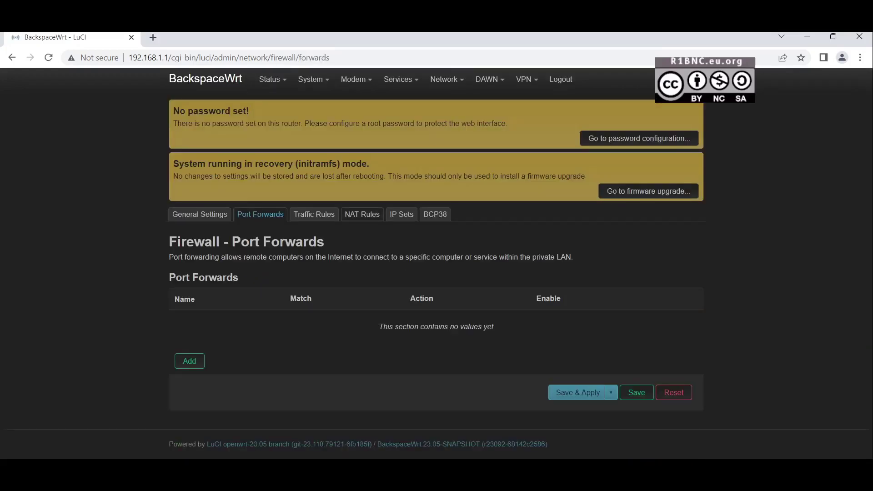
Step: View the Firewall's Traffic Rules page and its BCP38 configuration with the blocked IP ranges
click(313, 214)
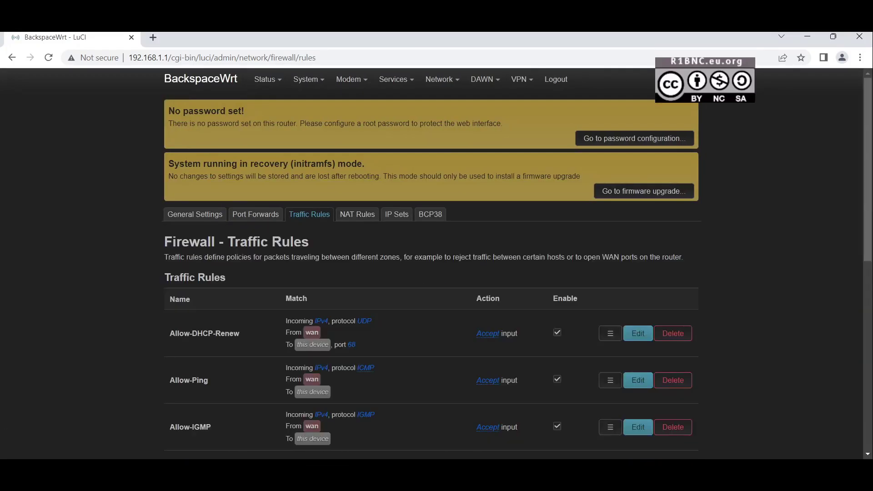
scroll(430, 300, down, 3)
scroll(431, 300, up, 3)
click(430, 214)
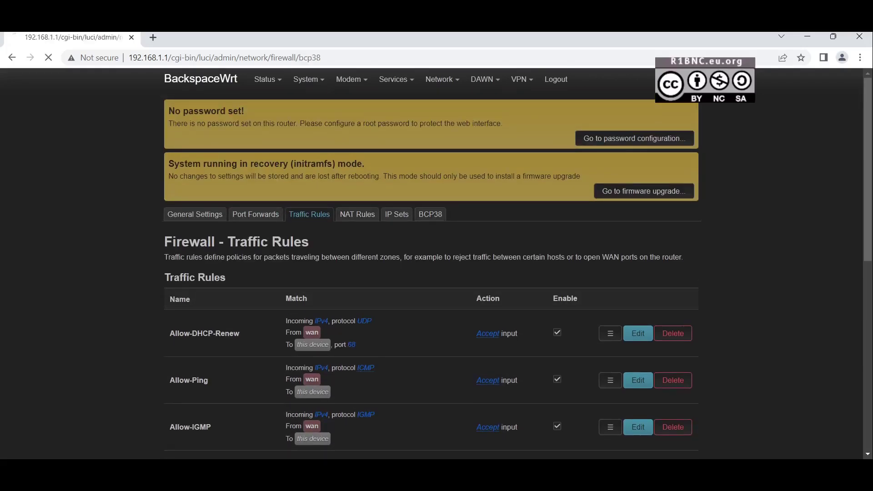
scroll(517, 272, down, 3)
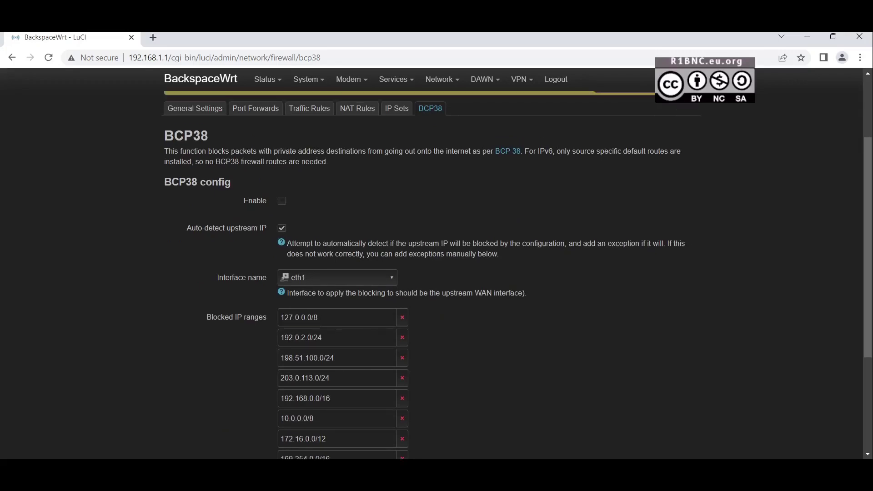
scroll(516, 273, up, 3)
Step: View the MultiWAN Manager's global settings and the wan interface's tracking configuration, and dismiss it without saving
mouse_move(441, 79)
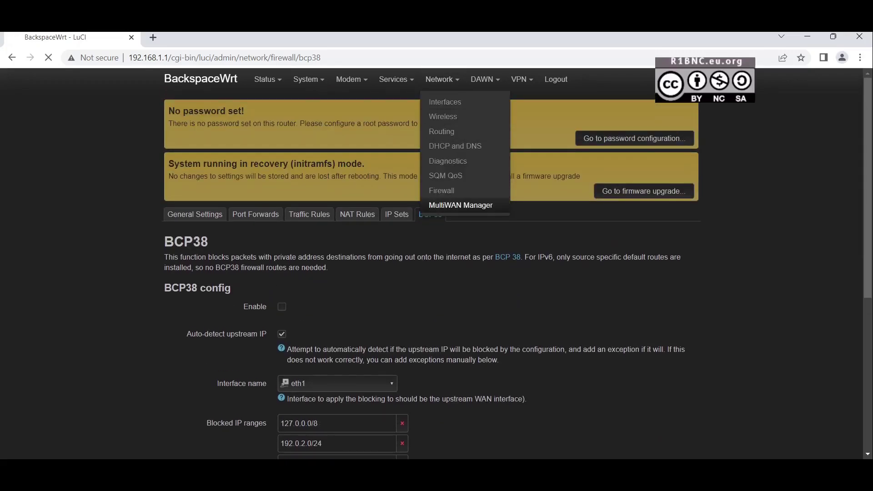
click(460, 205)
click(221, 214)
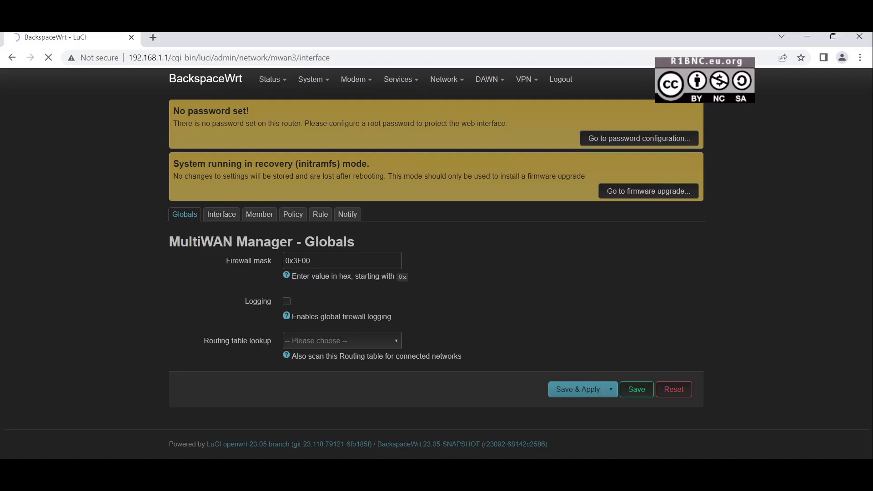
scroll(431, 273, down, 1)
click(637, 289)
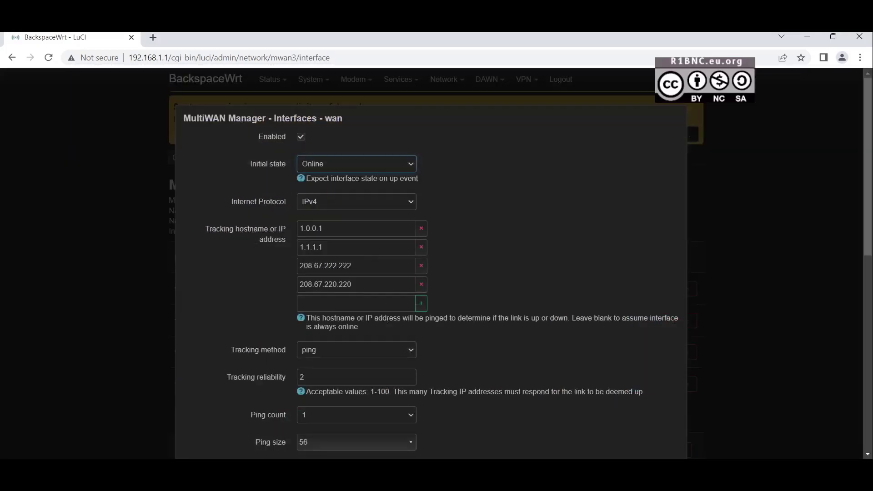
scroll(436, 264, down, 5)
scroll(436, 263, down, 3)
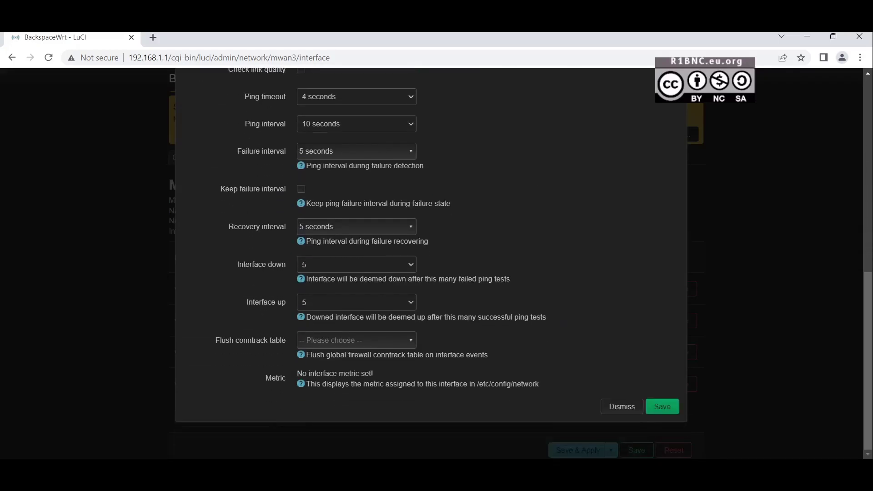
scroll(436, 263, up, 1)
scroll(437, 264, down, 1)
click(621, 406)
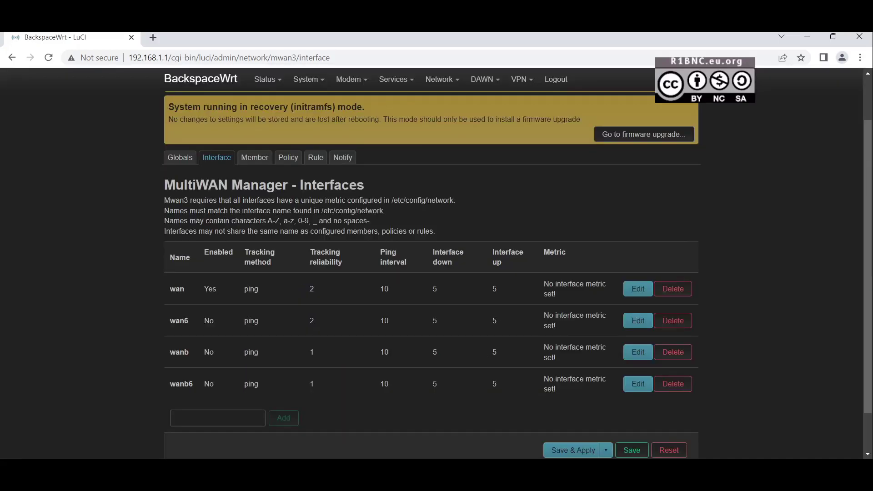
Step: View the wanb interface's MultiWAN tracking and ping settings, and dismiss them without saving
click(637, 351)
scroll(436, 264, down, 8)
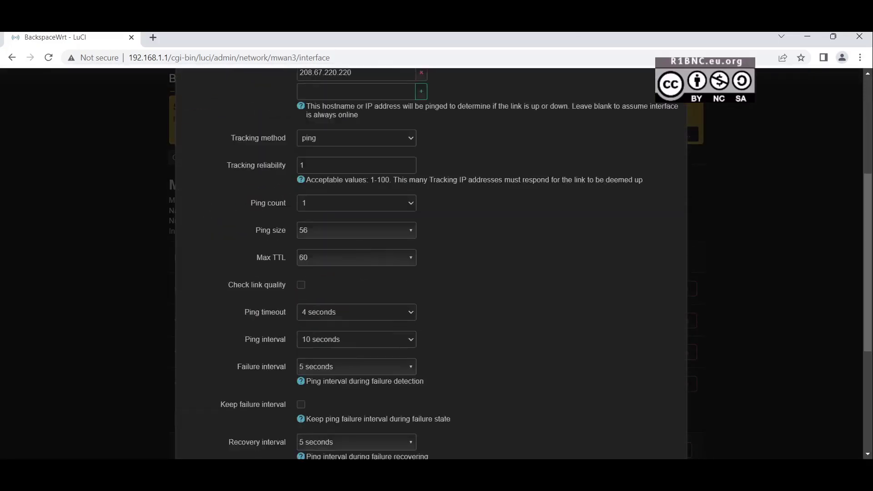
click(621, 407)
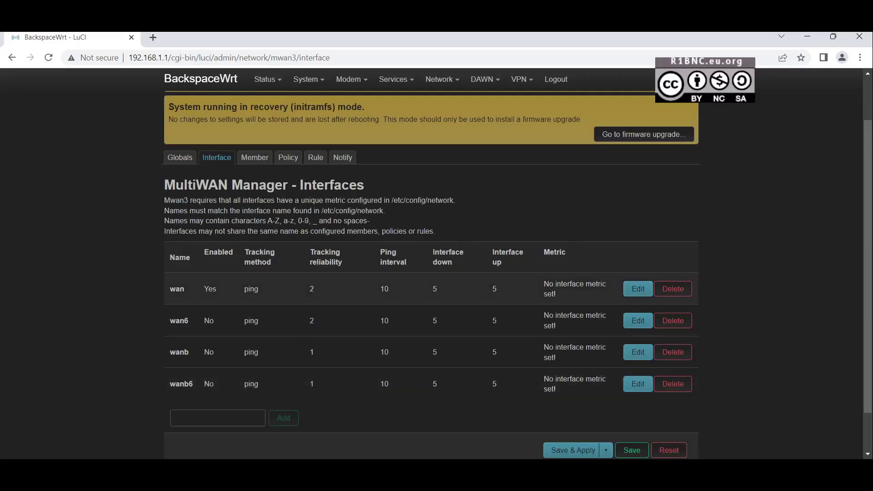
Step: View the MultiWAN Manager's Members, Policies and Rules pages
click(255, 157)
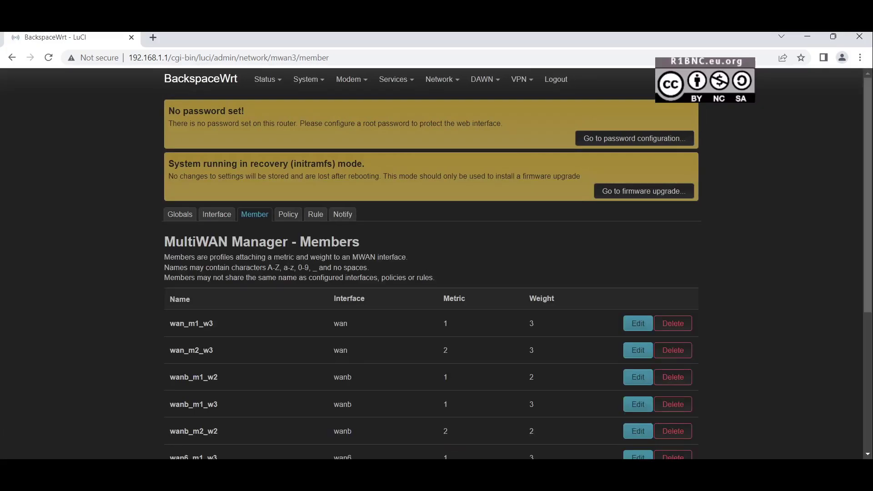
click(288, 214)
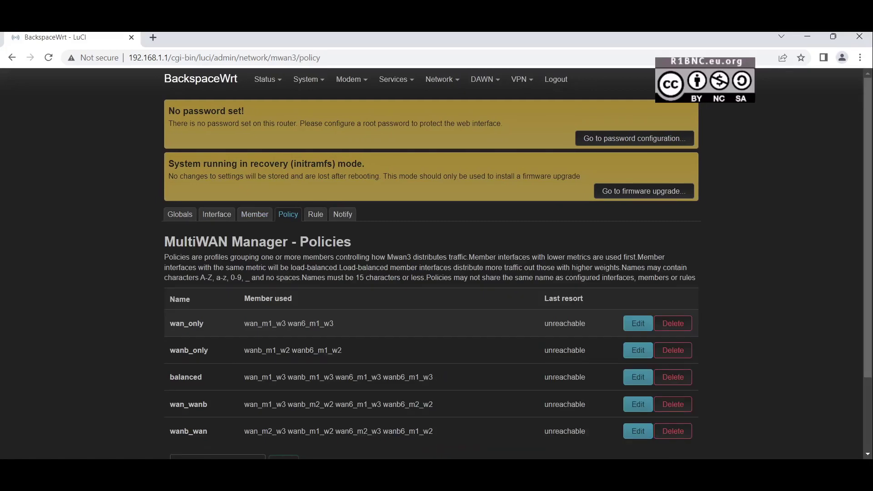
click(315, 214)
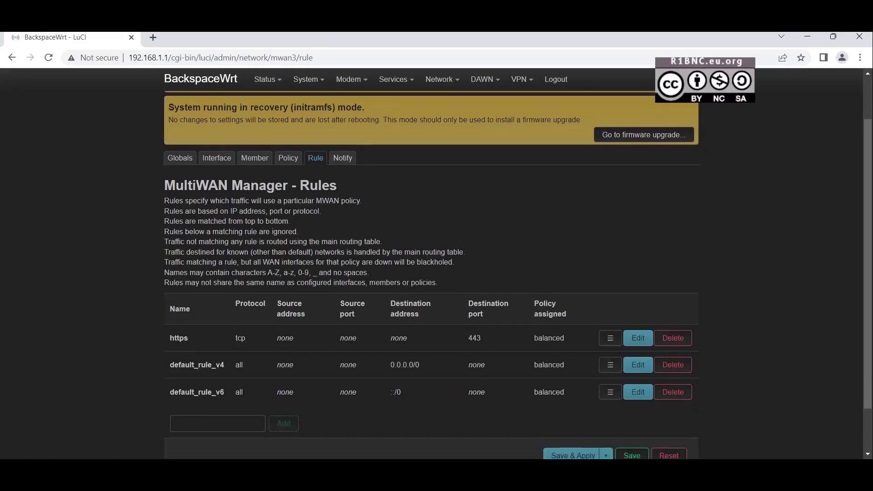
Step: Review the https rule's MultiWAN settings and save the rule with the balanced policy assigned
click(638, 337)
scroll(637, 337, down, 5)
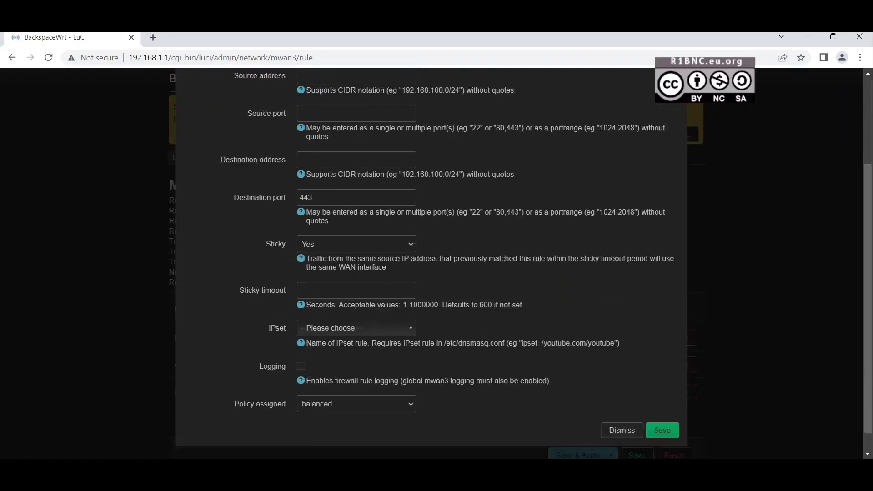
click(356, 380)
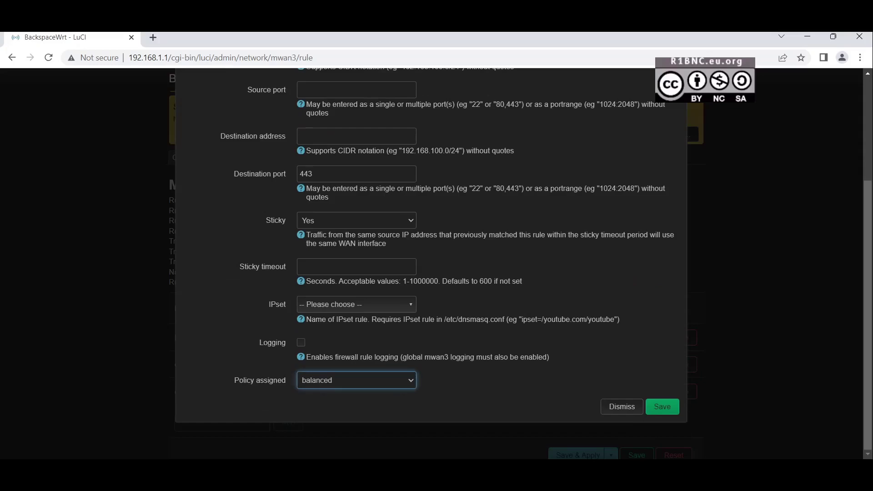
click(662, 406)
scroll(437, 264, up, 1)
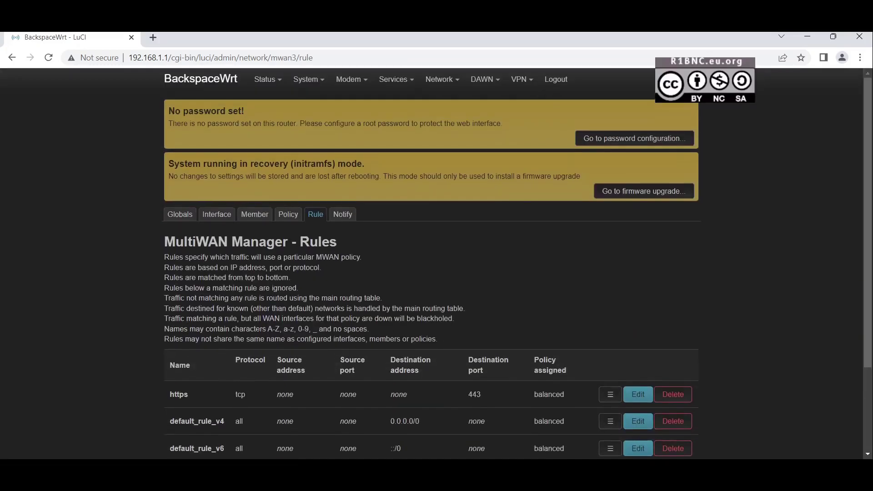
Step: View DAWN's Network Overview and Hearing Map pages
mouse_move(485, 79)
click(486, 106)
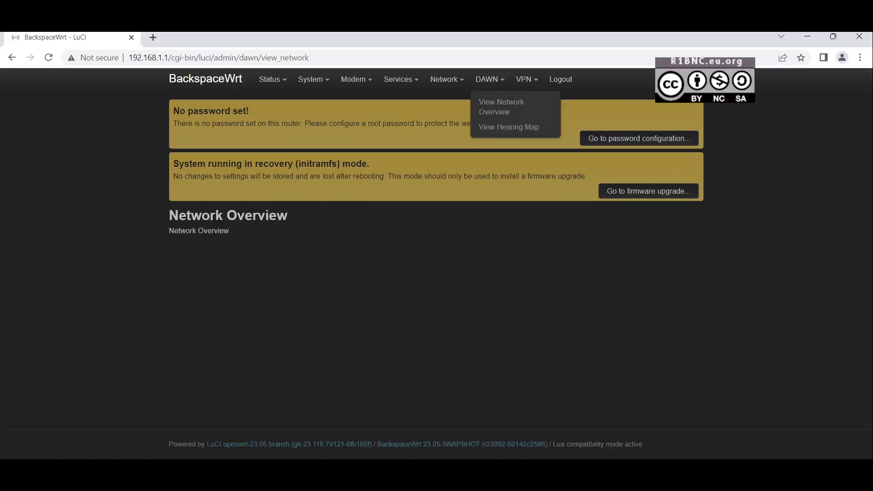
click(498, 125)
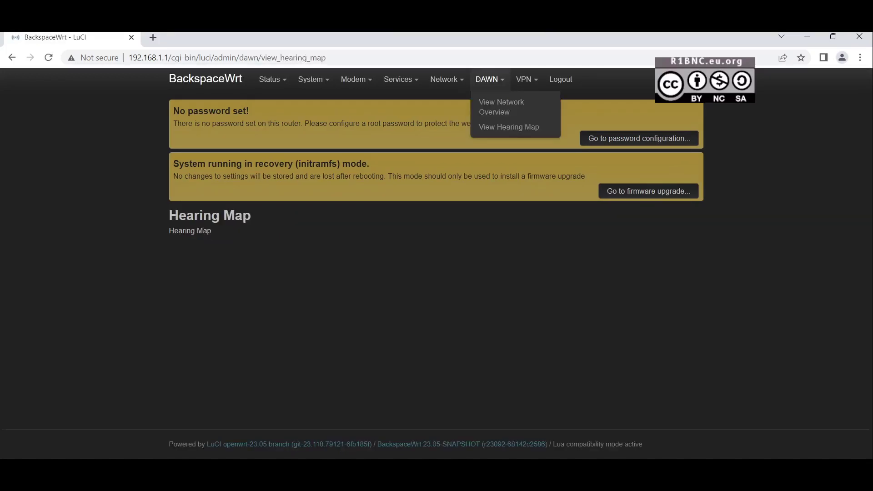
Step: View the OpenVPN page's instances, template and file upload options, and return to the router's home page
mouse_move(523, 80)
click(532, 102)
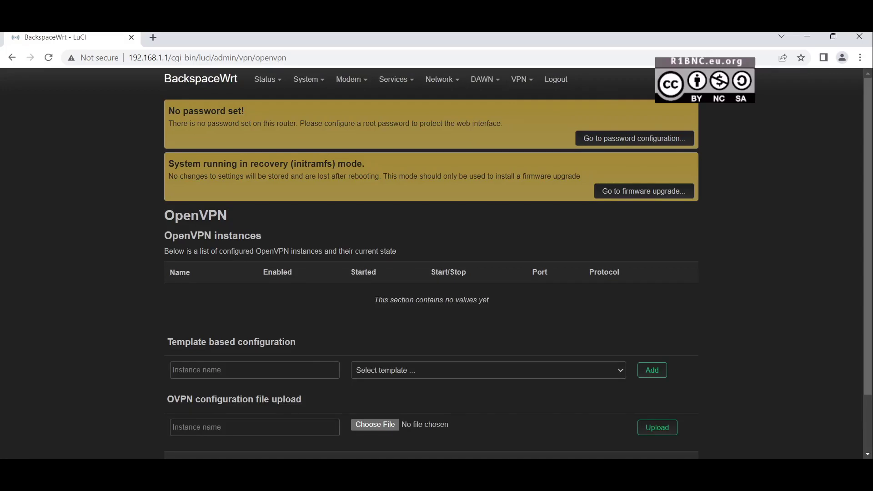
scroll(431, 273, down, 2)
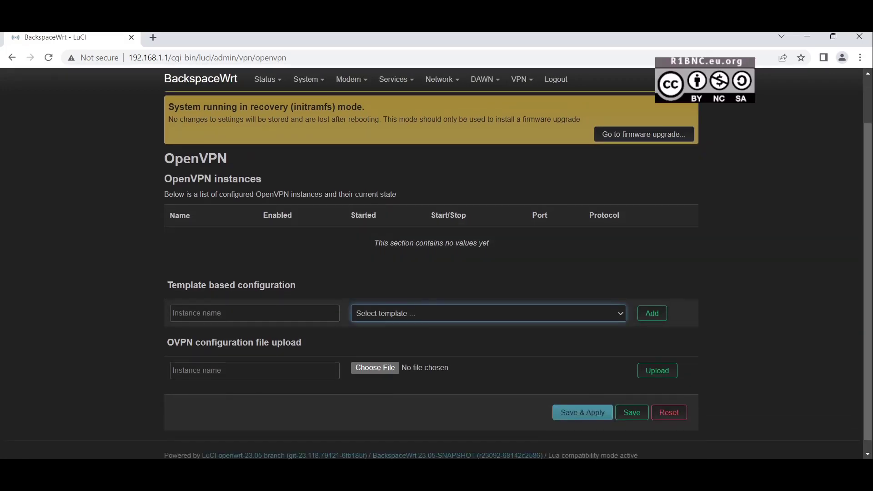
scroll(431, 272, up, 2)
click(200, 79)
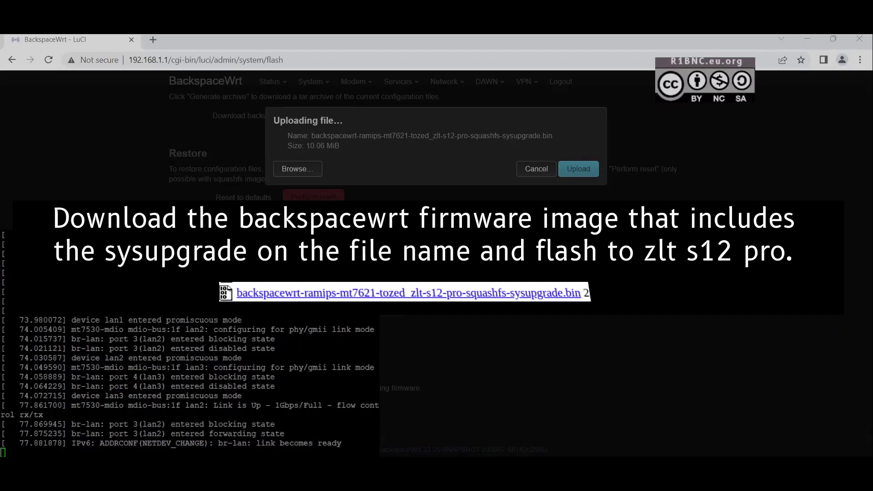
Step: Upload backspacewrt-ramips-mt7621-tozed_zlt-s12-pro-squashfs-sysupgrade.bin and flash it without keeping the current settings
click(573, 169)
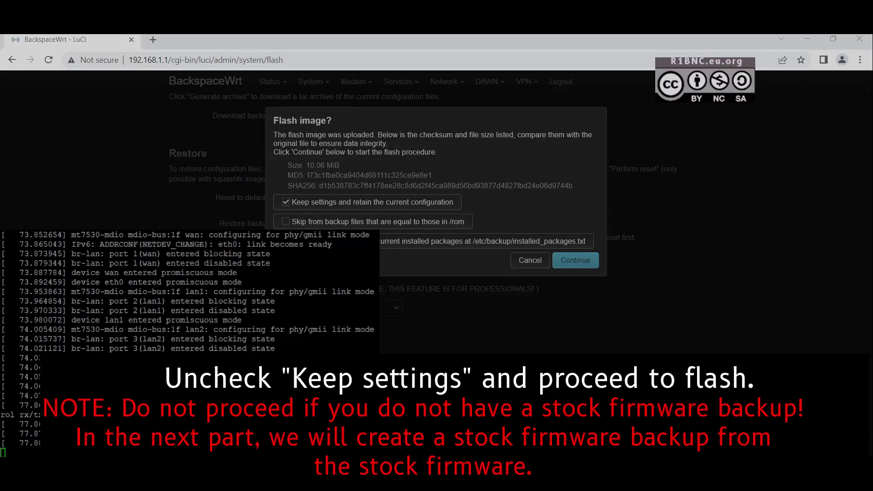
click(381, 204)
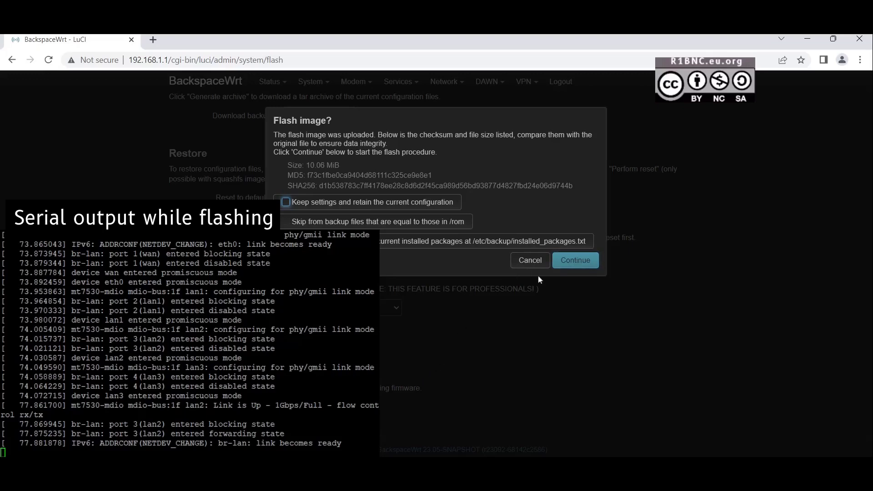
click(573, 260)
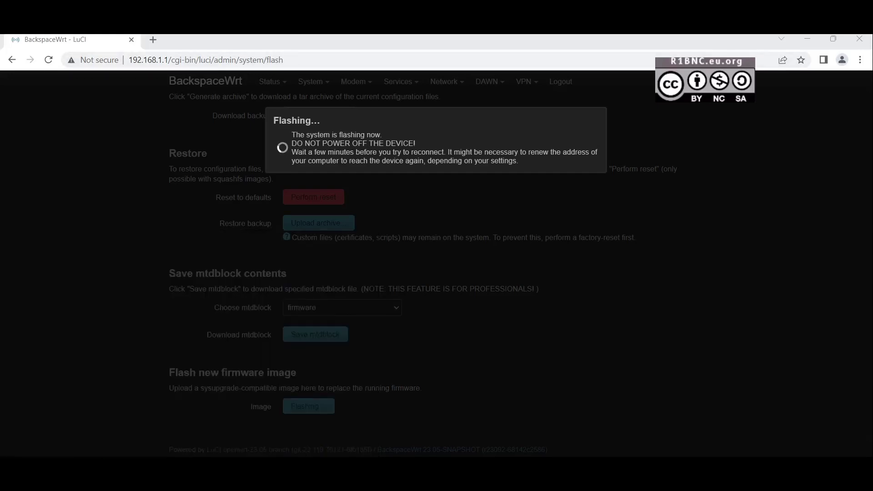
Step: Reconnect to the flashed router at 192.168.1.1 and log in as root with the password left blank
click(168, 46)
drag(172, 59, 530, 47)
key(Return)
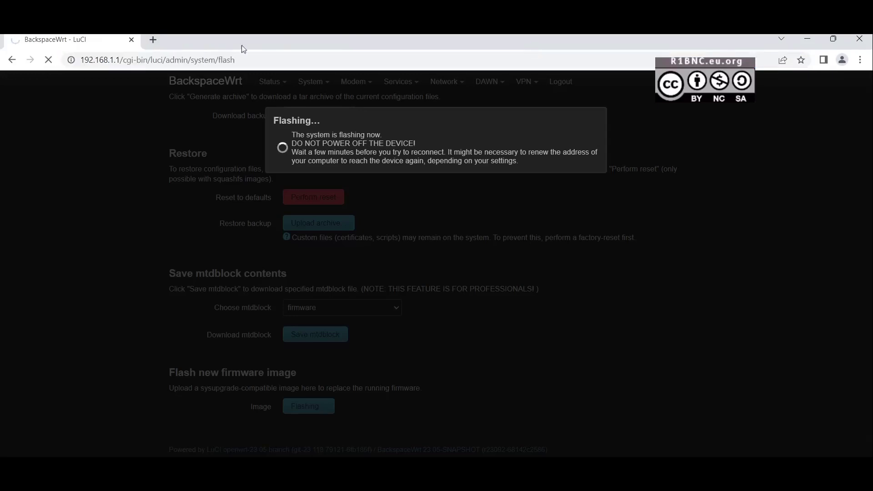
click(295, 60)
text(192.168.1.1)
key(Return)
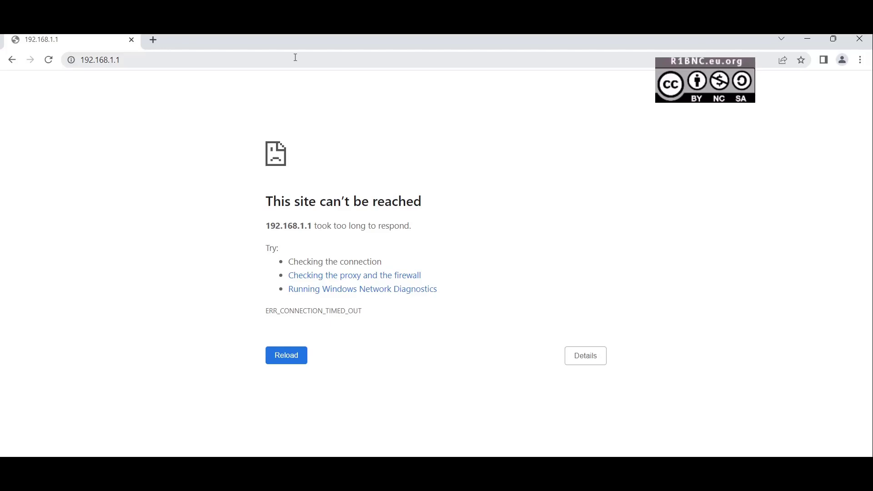
key(F5)
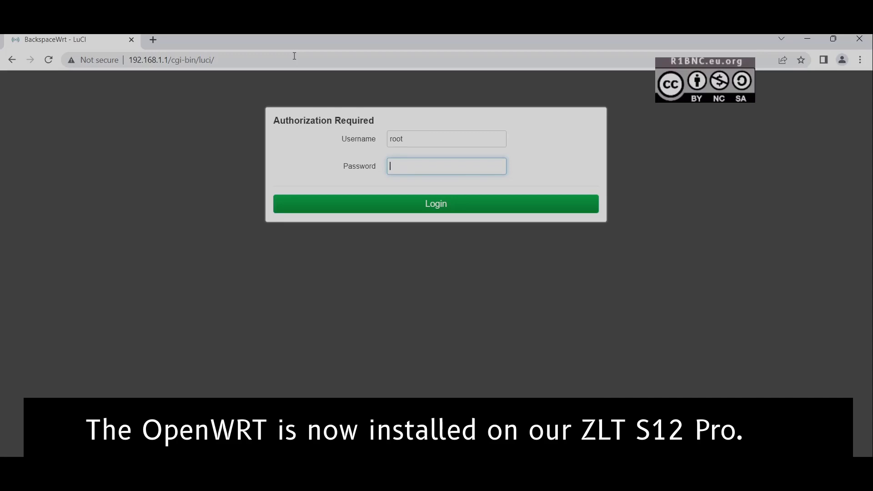
key(Return)
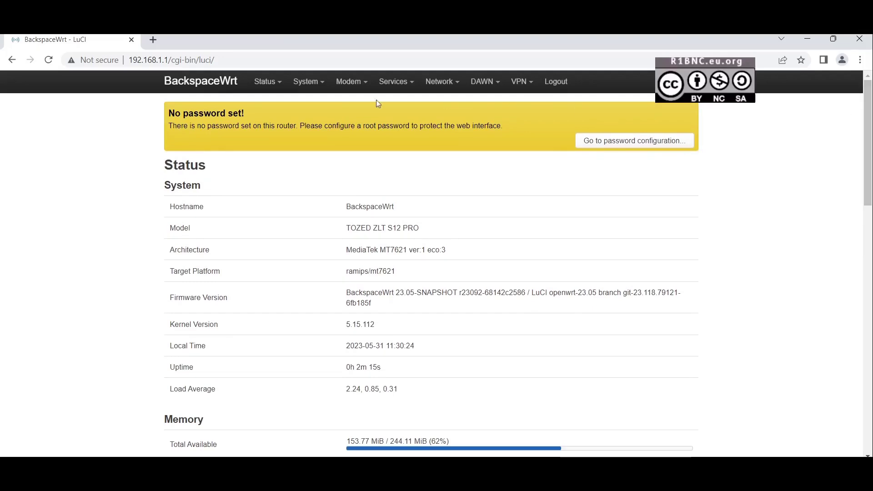
Step: View the router's System Log and return to the Status overview
mouse_move(308, 81)
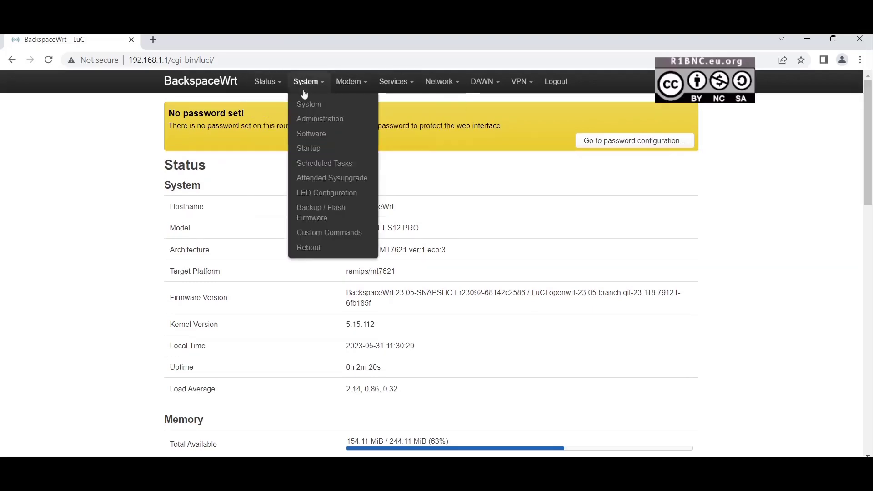
mouse_move(267, 82)
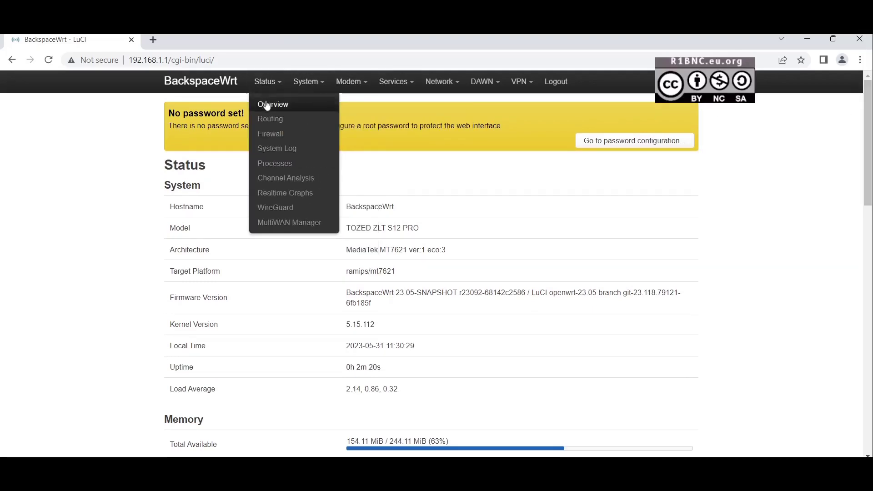
click(286, 150)
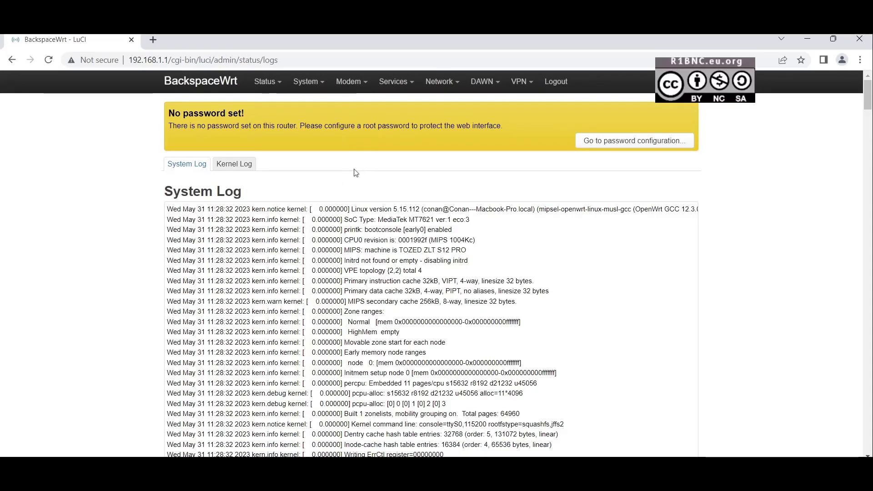
mouse_move(268, 83)
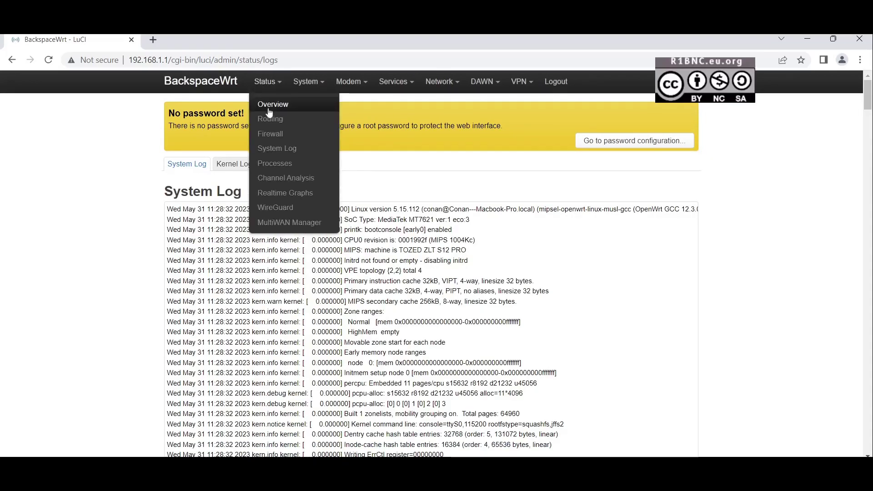
click(270, 107)
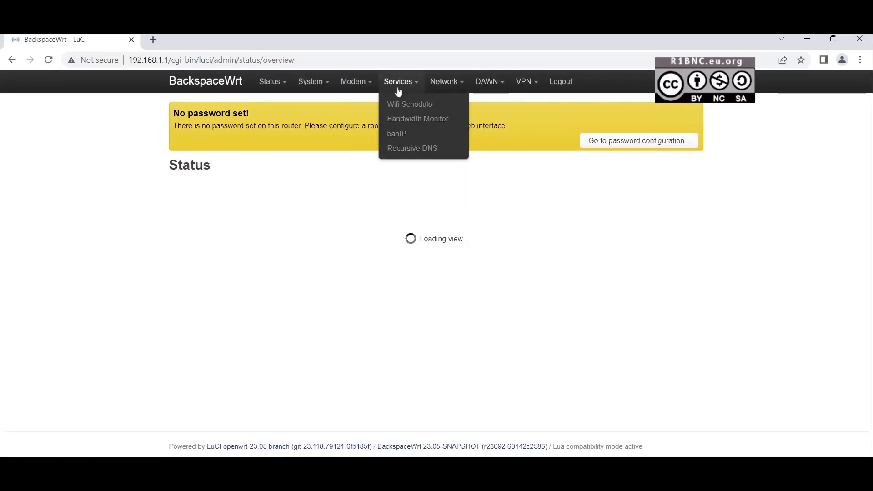
Step: View the Flash operations page, including its backup, restore and mtdblock options, and return to the Status overview
mouse_move(343, 97)
mouse_move(308, 91)
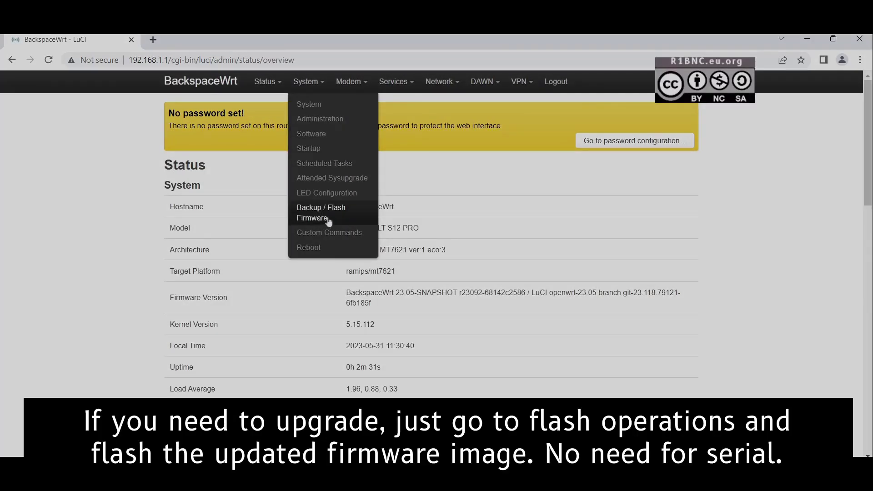
click(314, 213)
scroll(356, 389, down, 1)
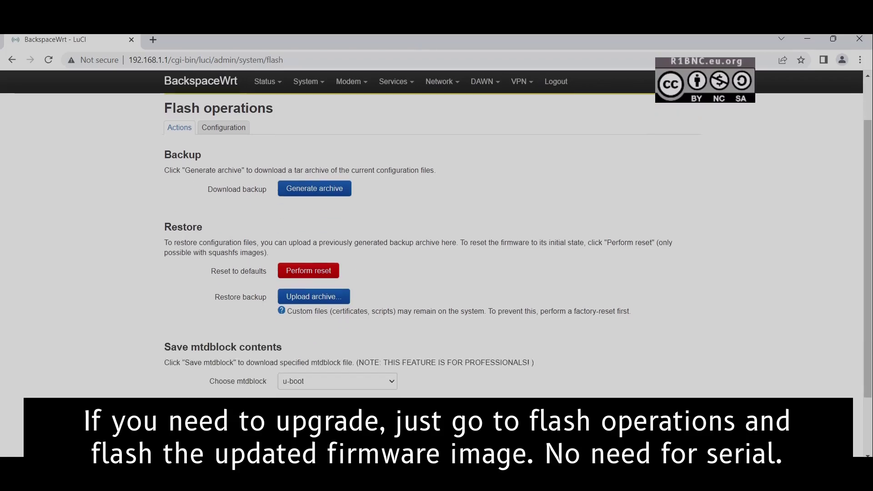
click(355, 386)
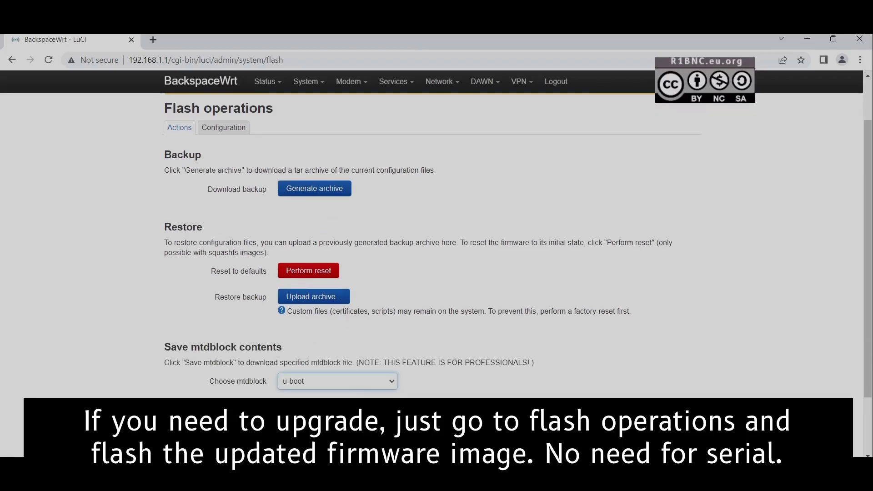
click(473, 309)
scroll(374, 212, up, 1)
mouse_move(269, 83)
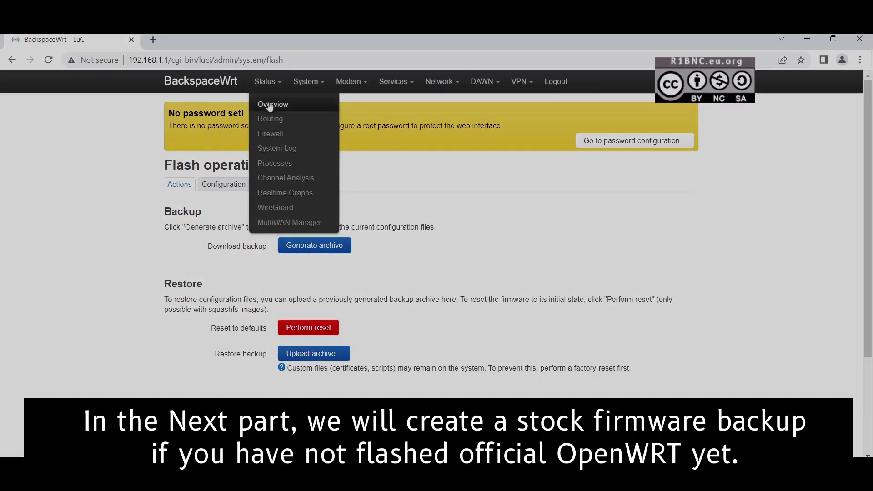
click(270, 105)
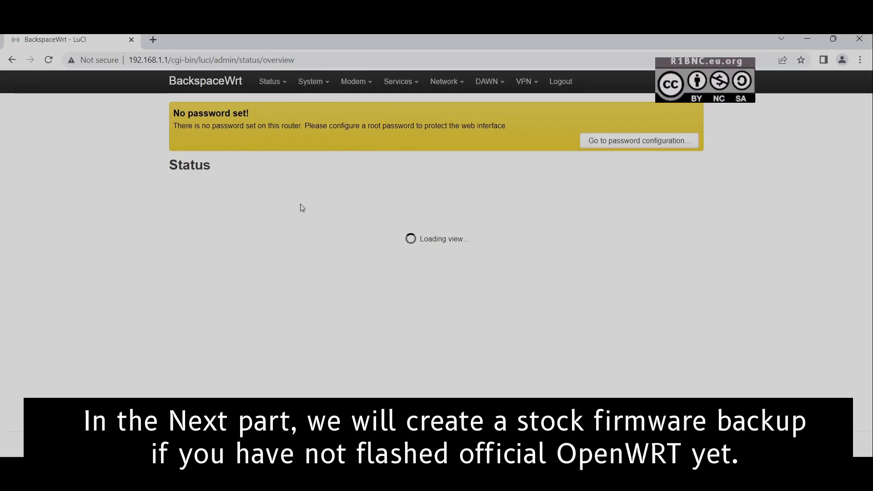